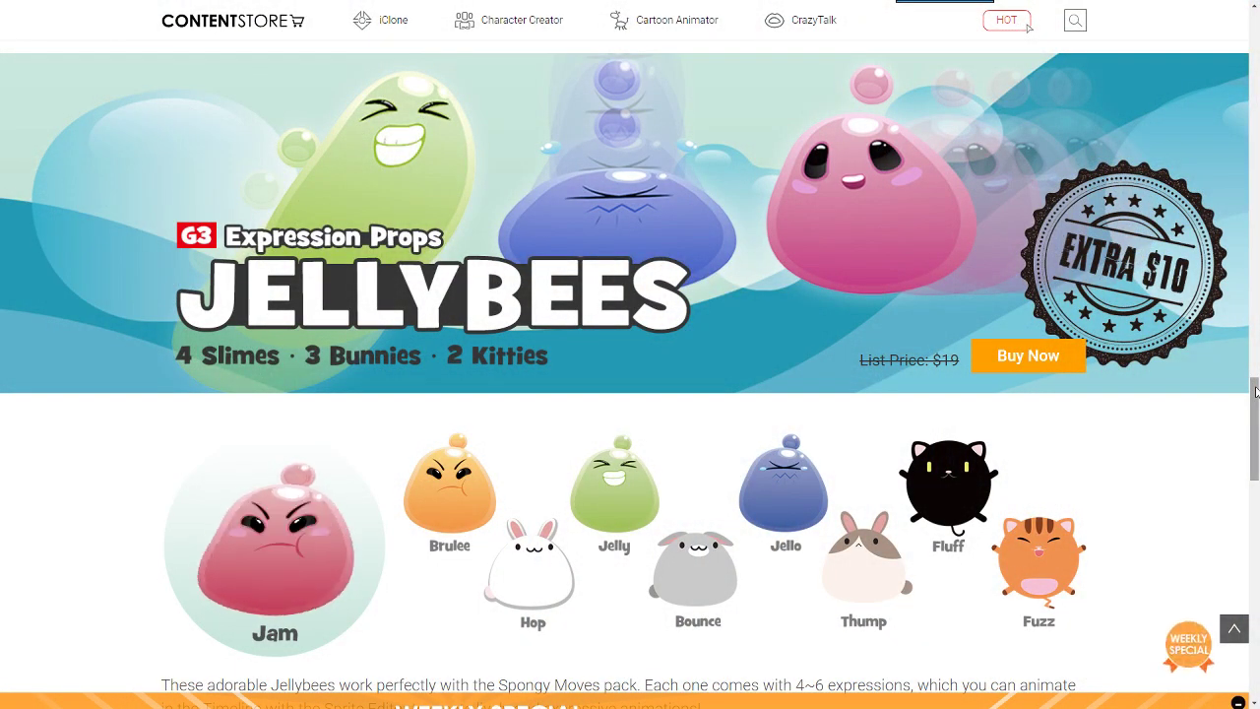
- Scroll the Content Store up to the Spongy Moves banner and play its preview video
left_click_drag(1256, 392, 1256, 39)
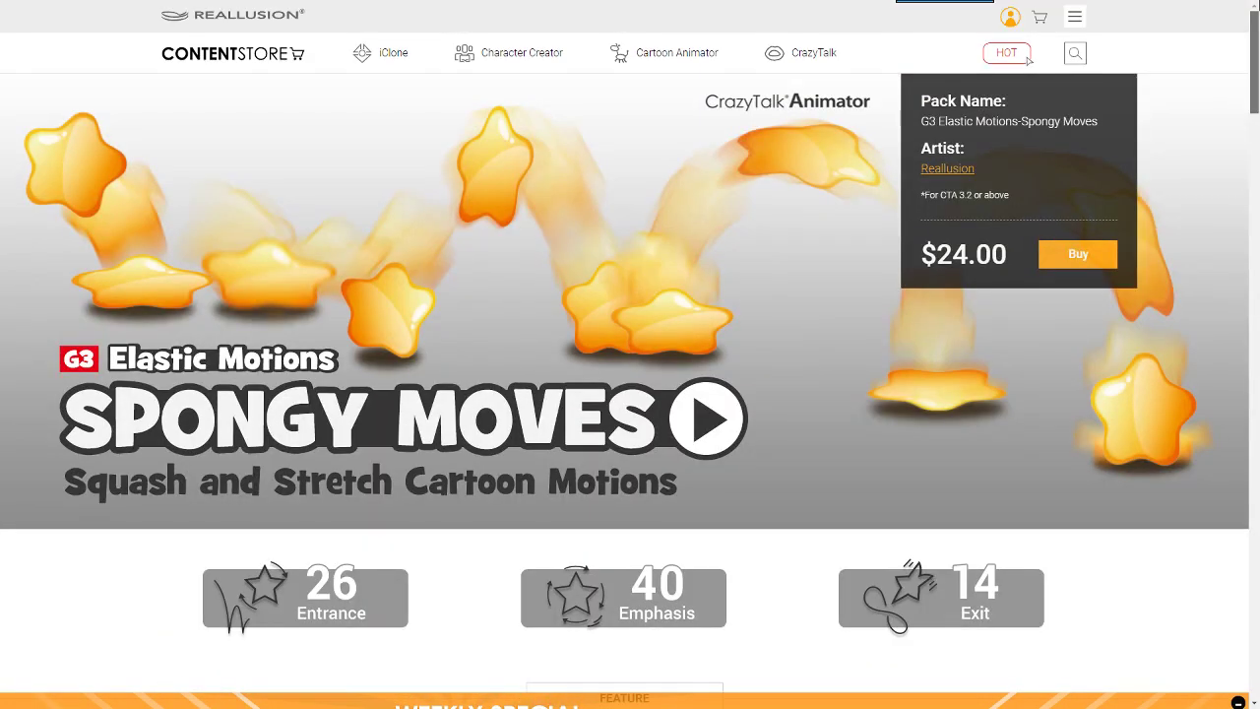
left_click_drag(1255, 15, 1257, 516)
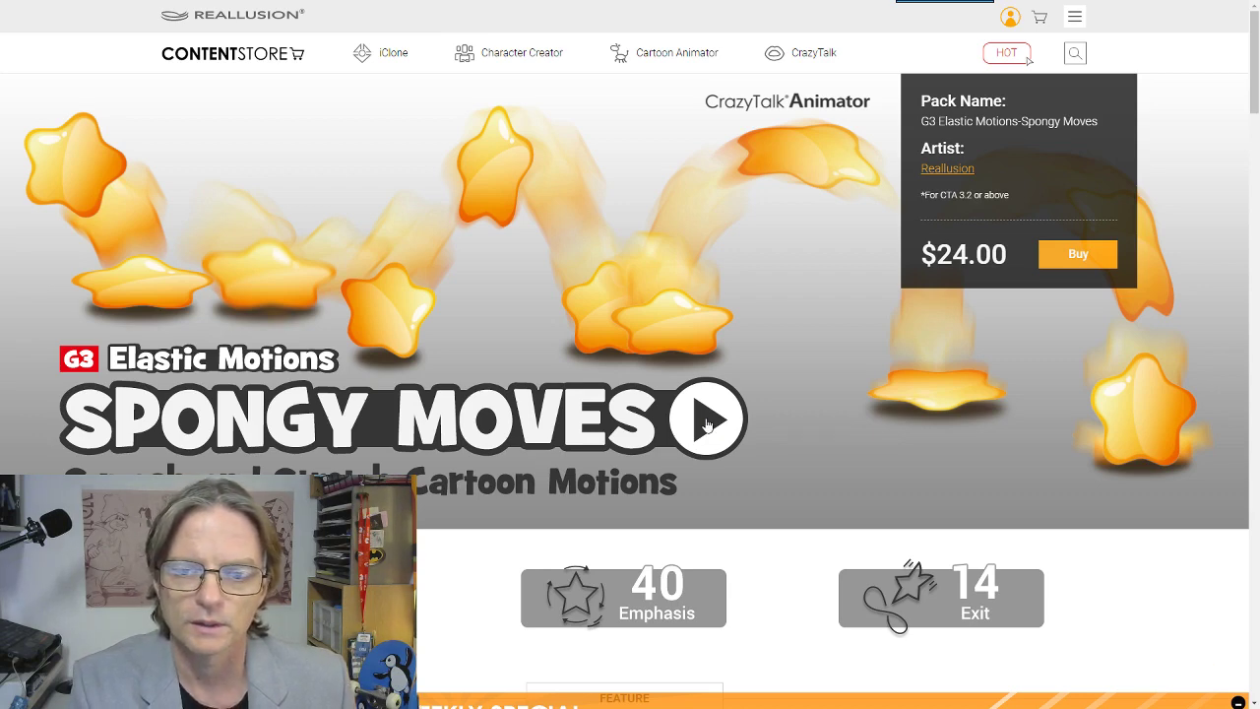
left_click(707, 421)
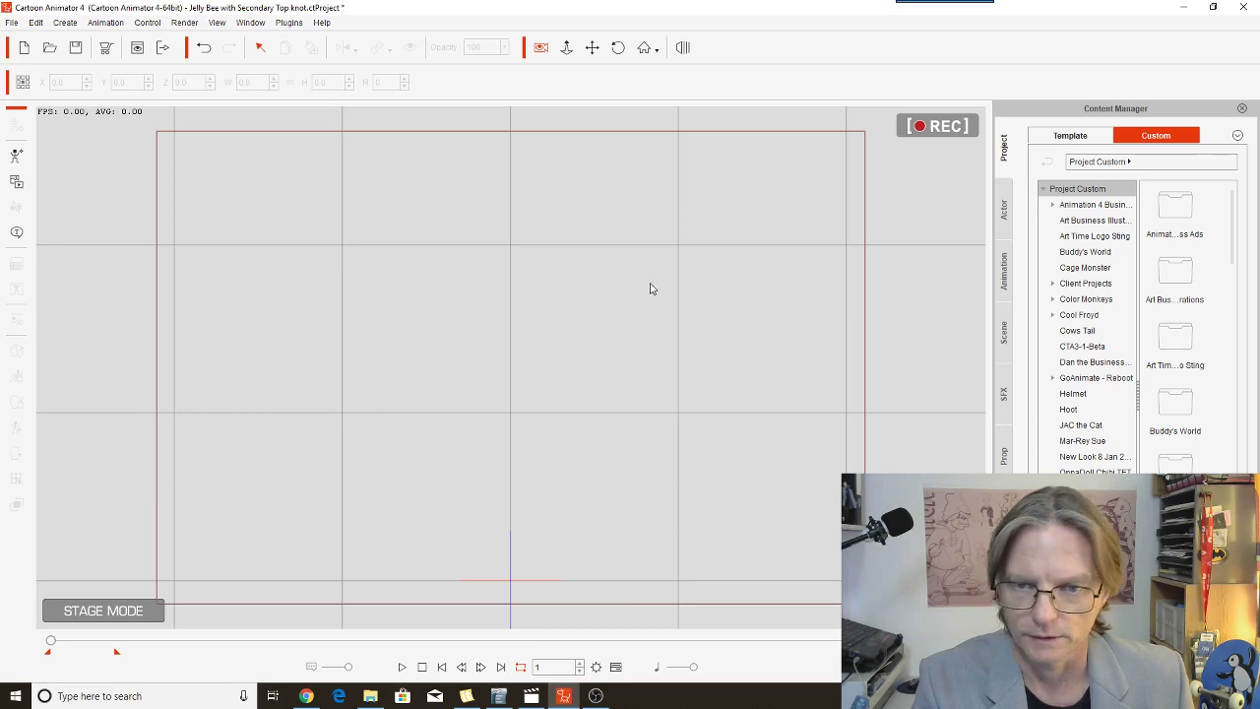
left_click(401, 666)
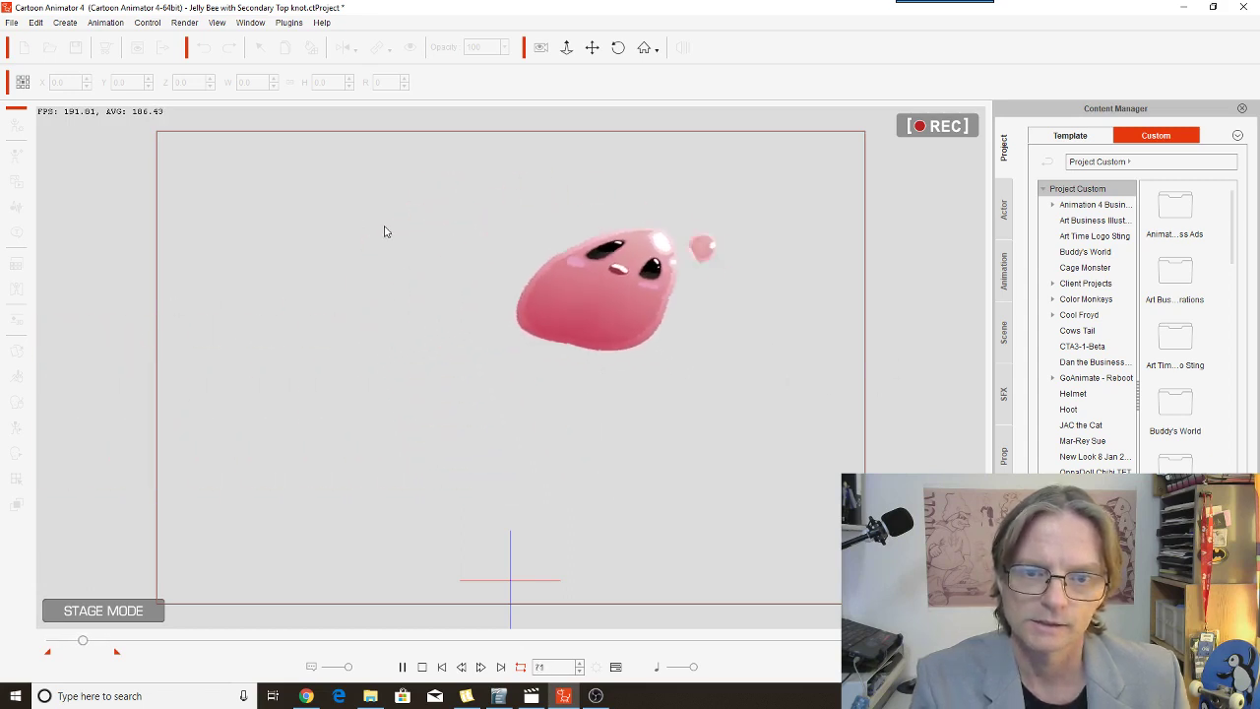
left_click(422, 667)
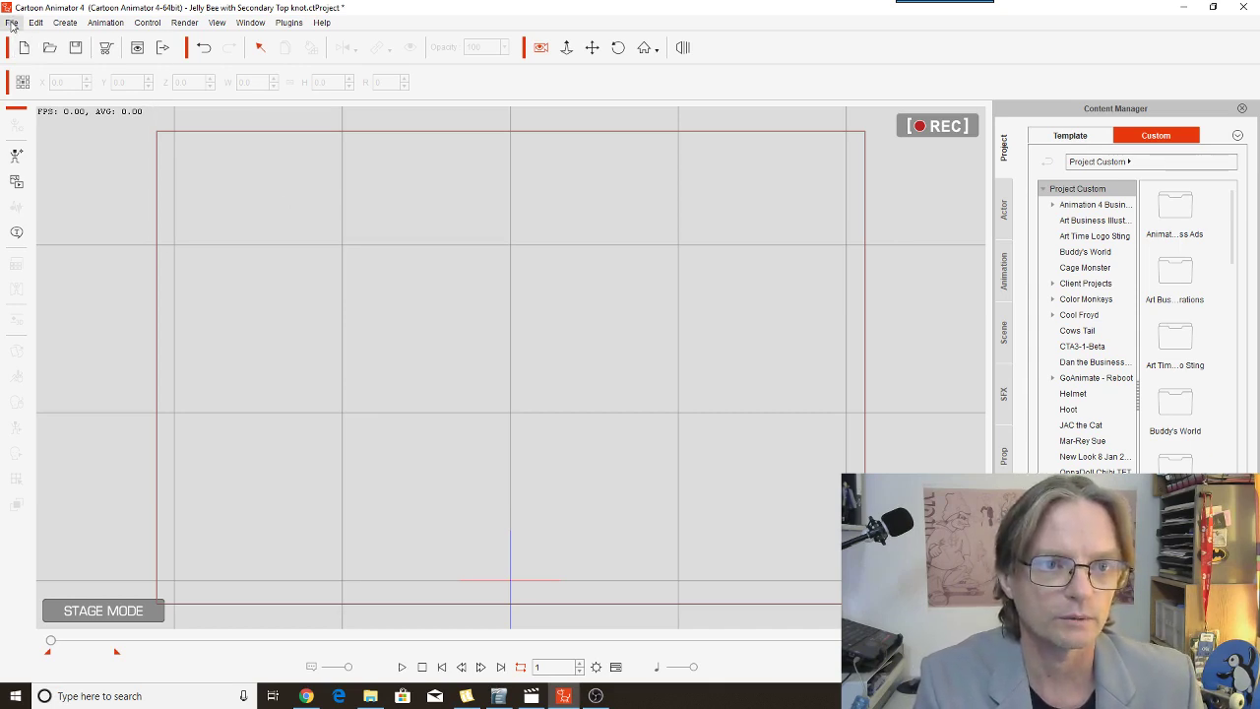
- Start a new project, discarding the current one without saving
left_click(12, 23)
left_click(23, 43)
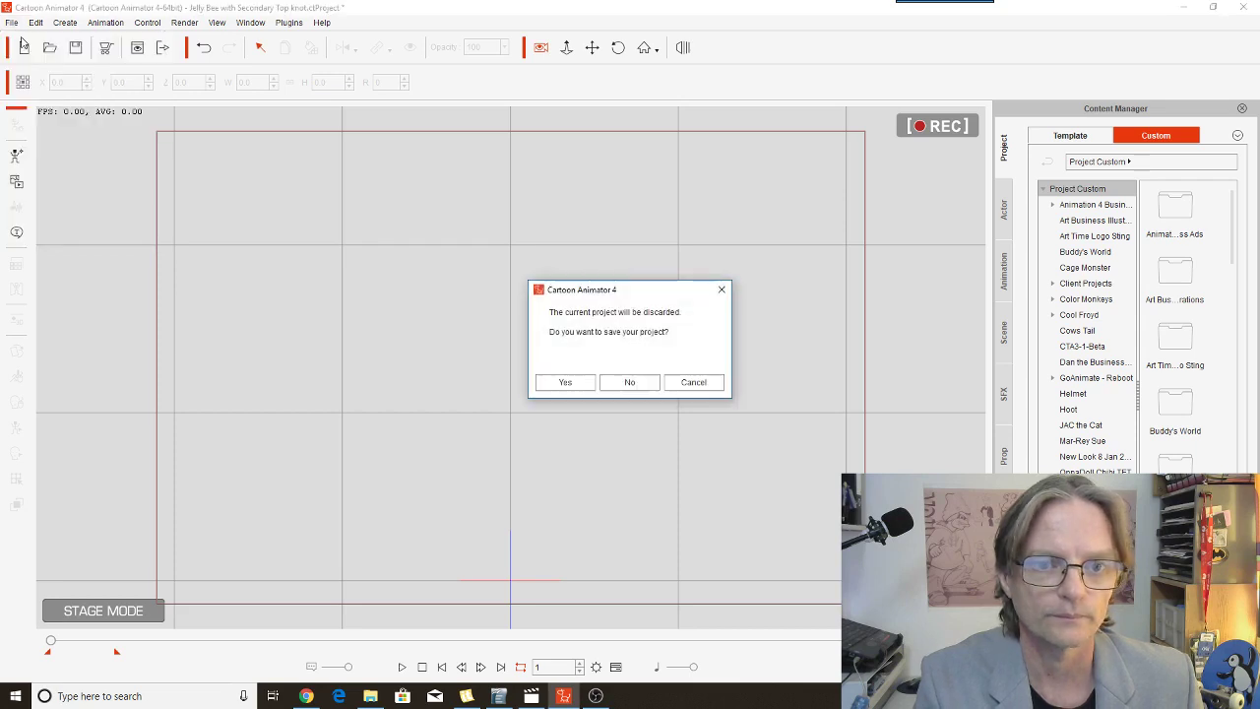
left_click(622, 383)
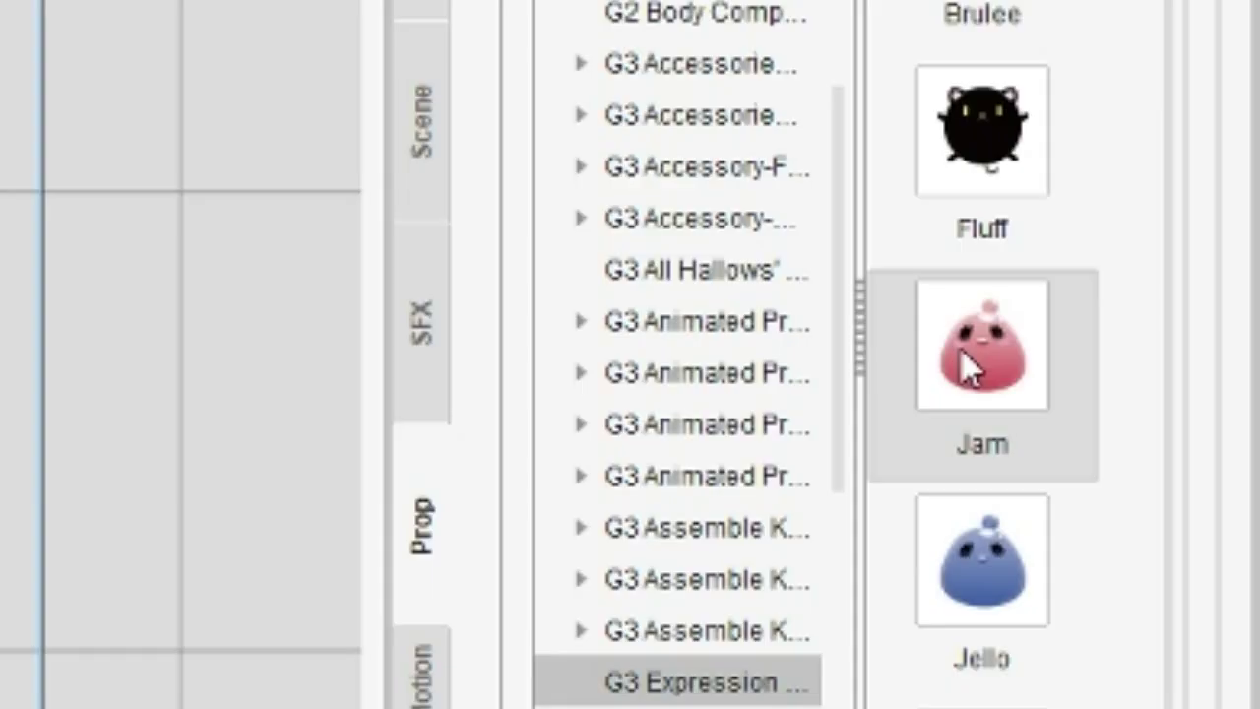
- Add the Jam prop, centre it on stage, show the Scene Manager, and test-stretch its height
double_click(964, 367)
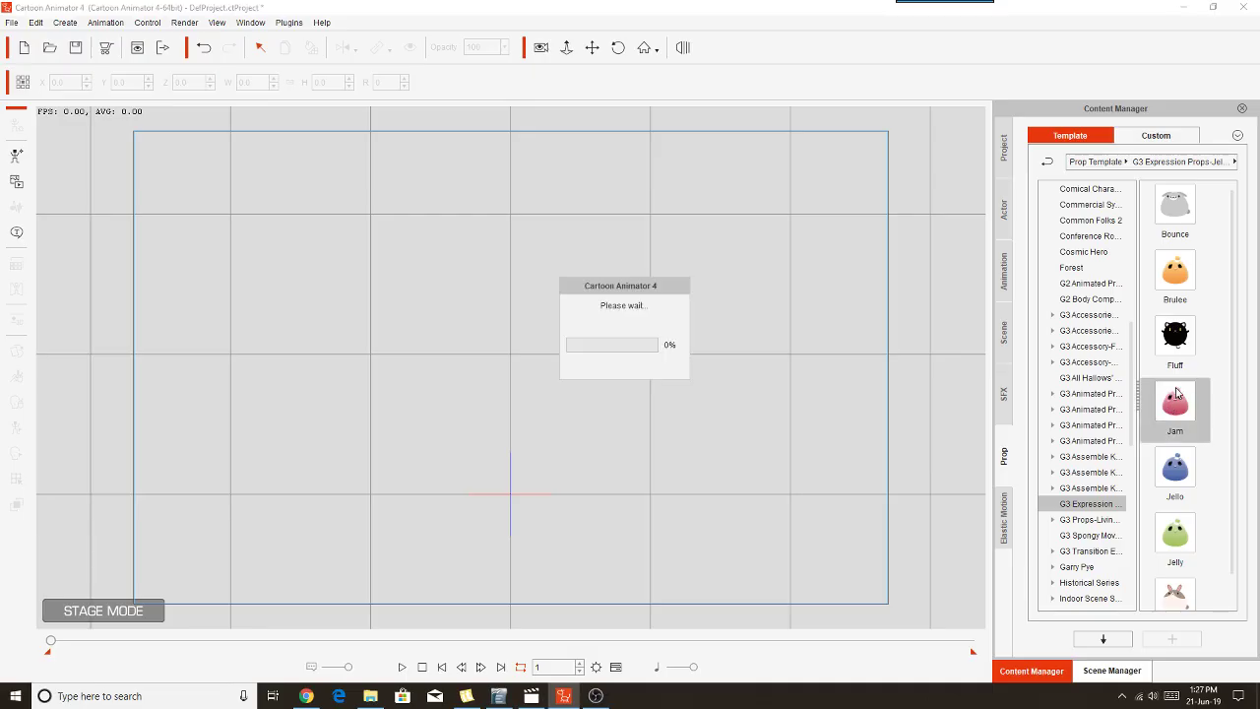
left_click_drag(531, 539, 527, 419)
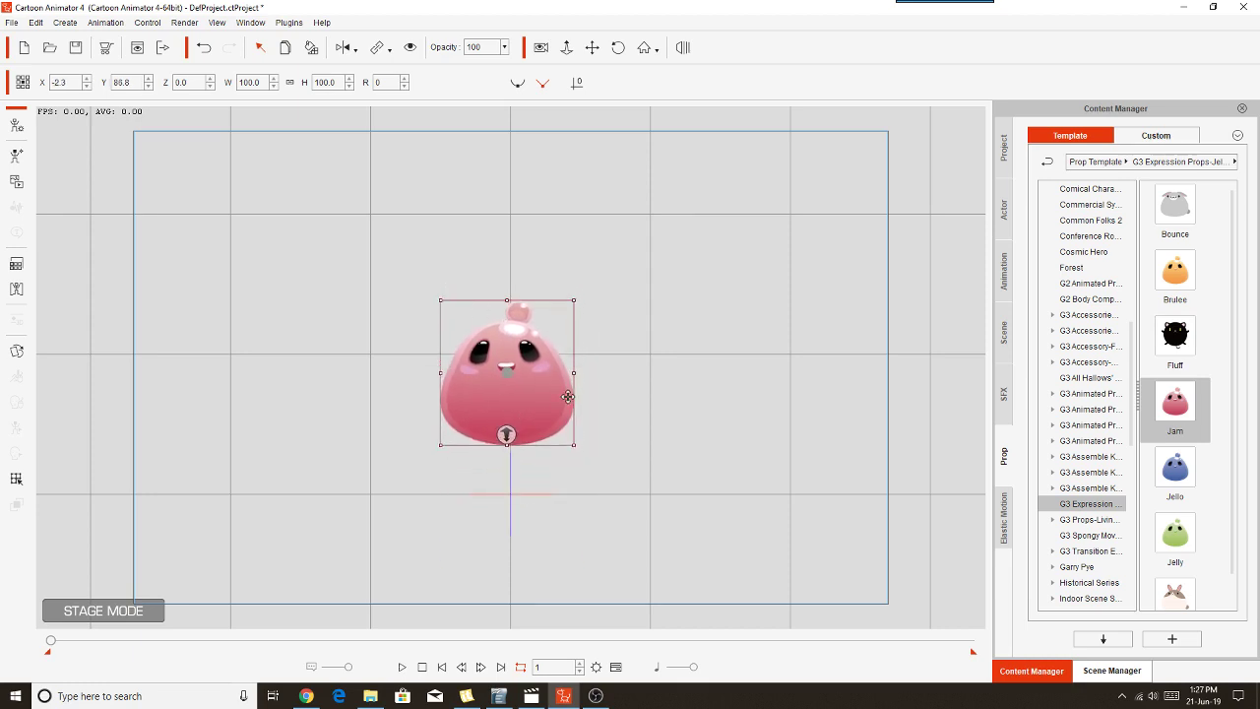
left_click(1113, 671)
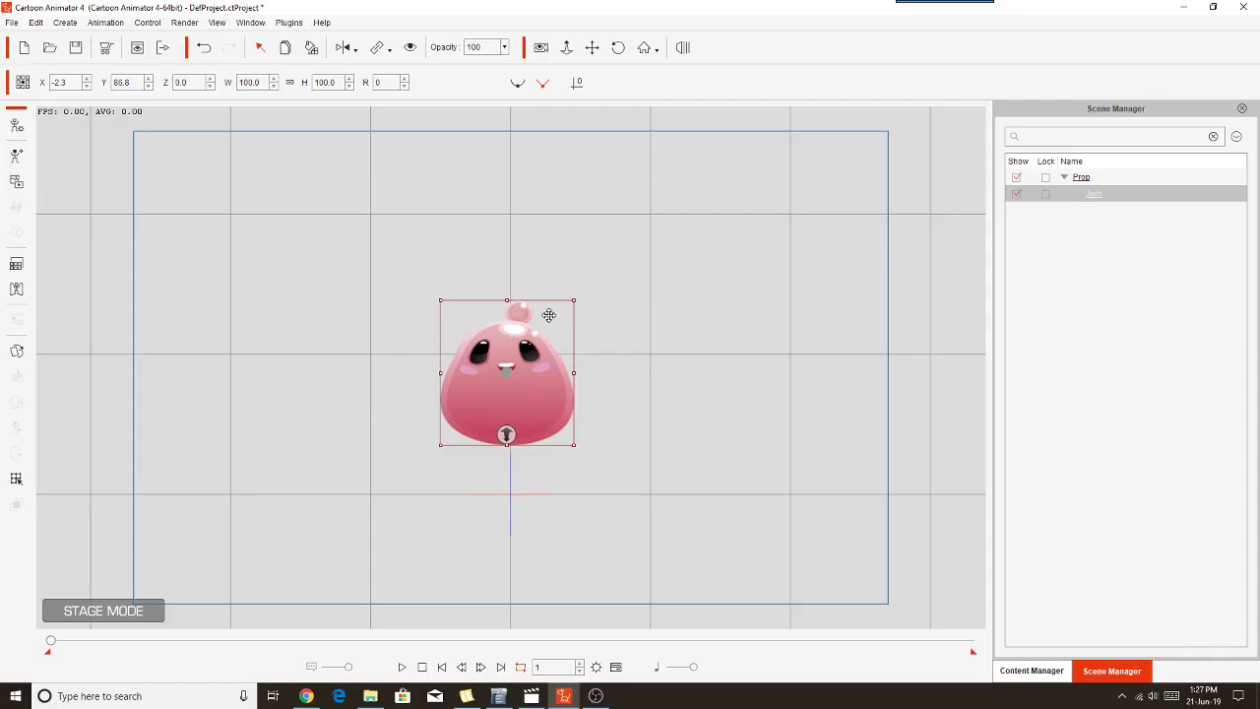
left_click_drag(508, 299, 509, 234)
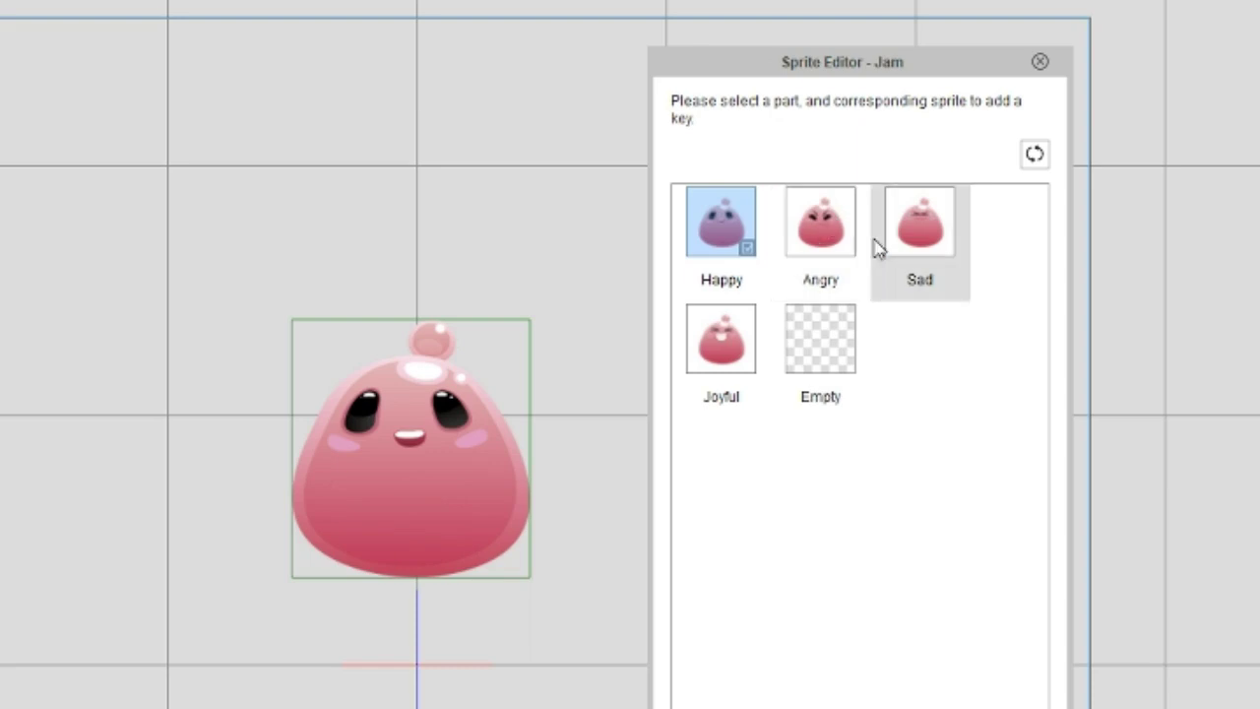
left_click(837, 235)
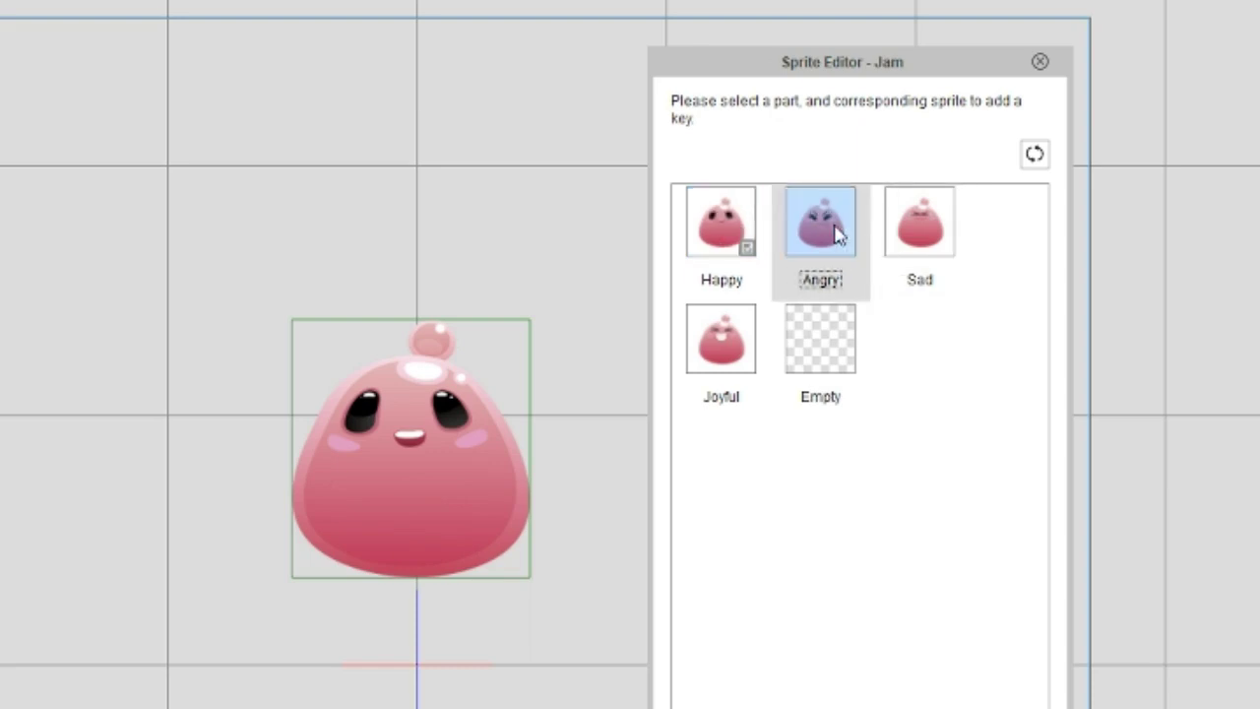
left_click(914, 237)
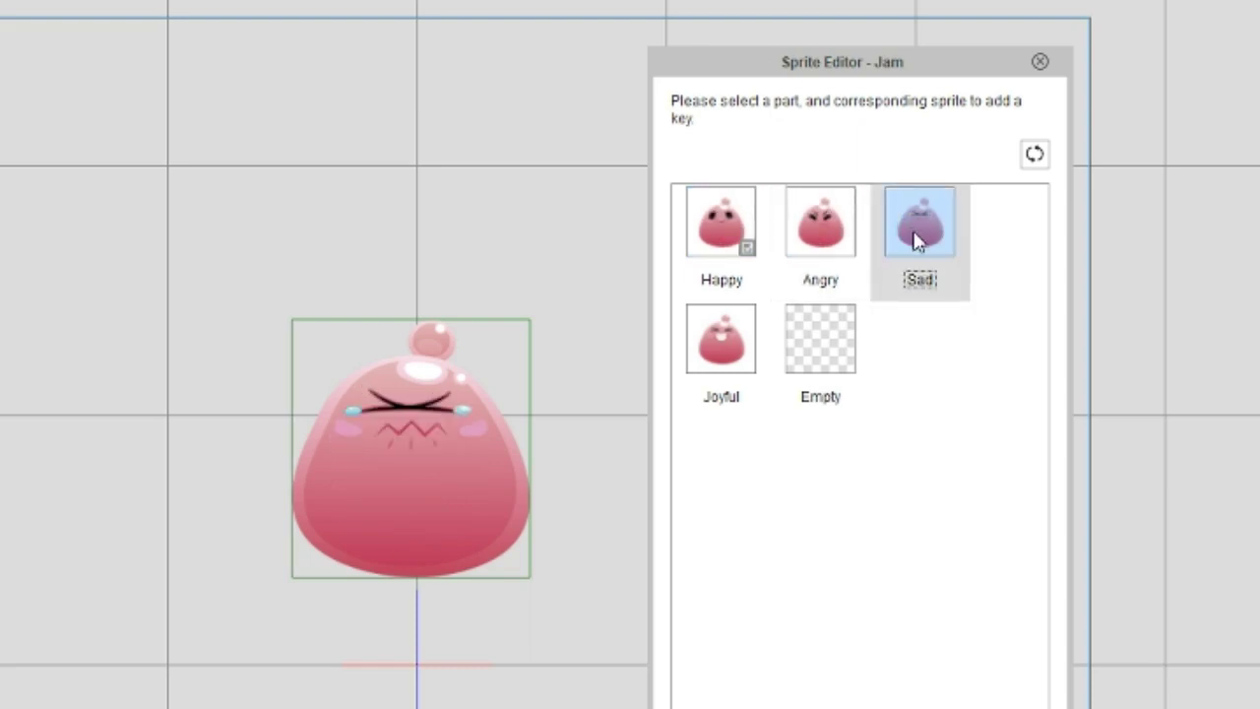
left_click(739, 357)
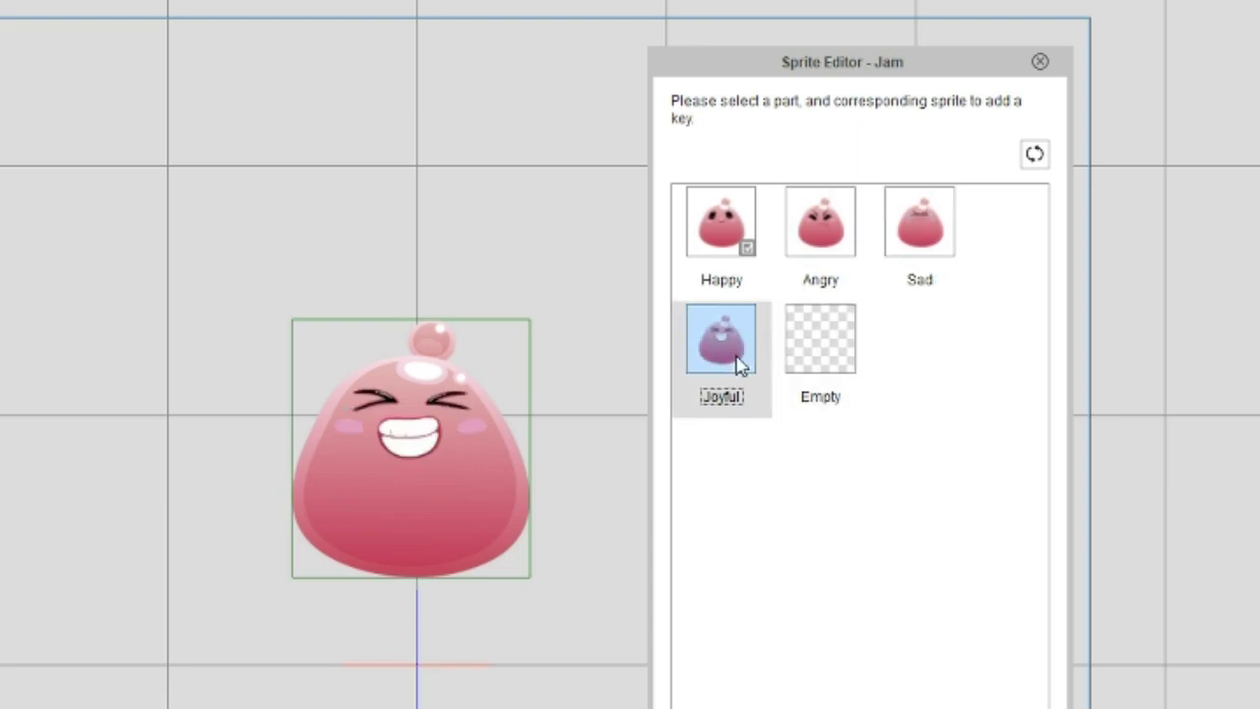
left_click(728, 242)
left_click(807, 229)
left_click(914, 235)
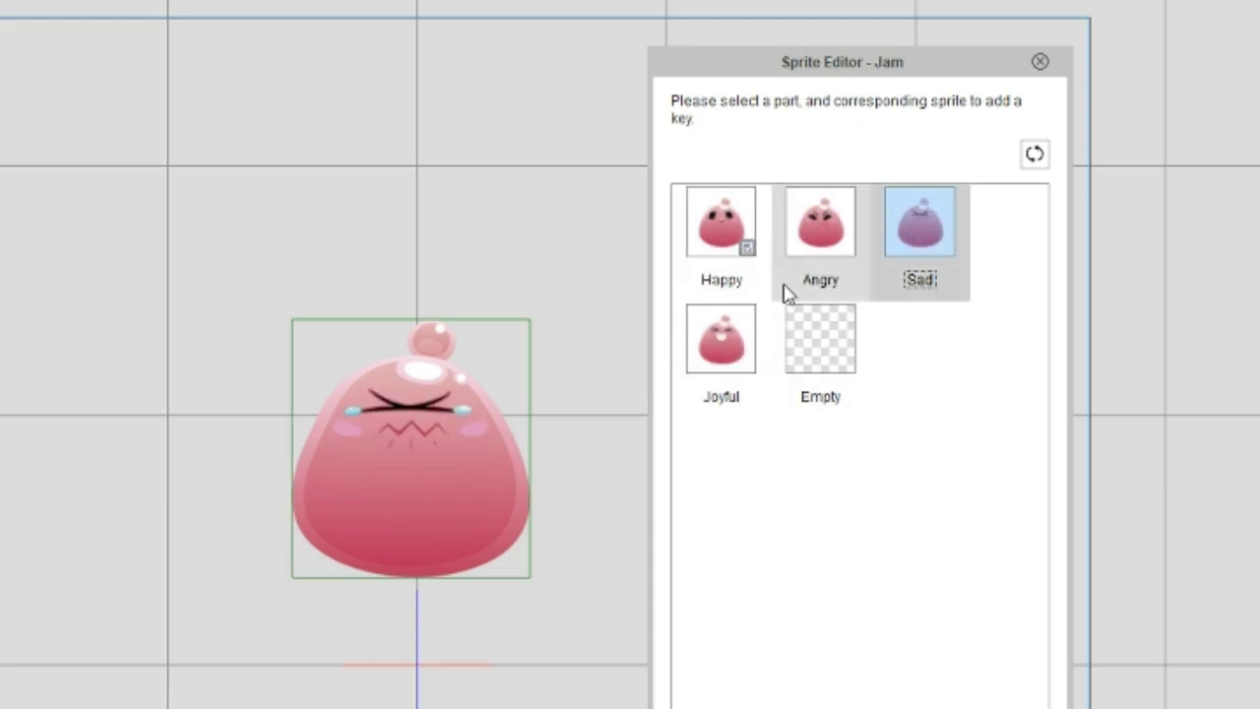
left_click(726, 237)
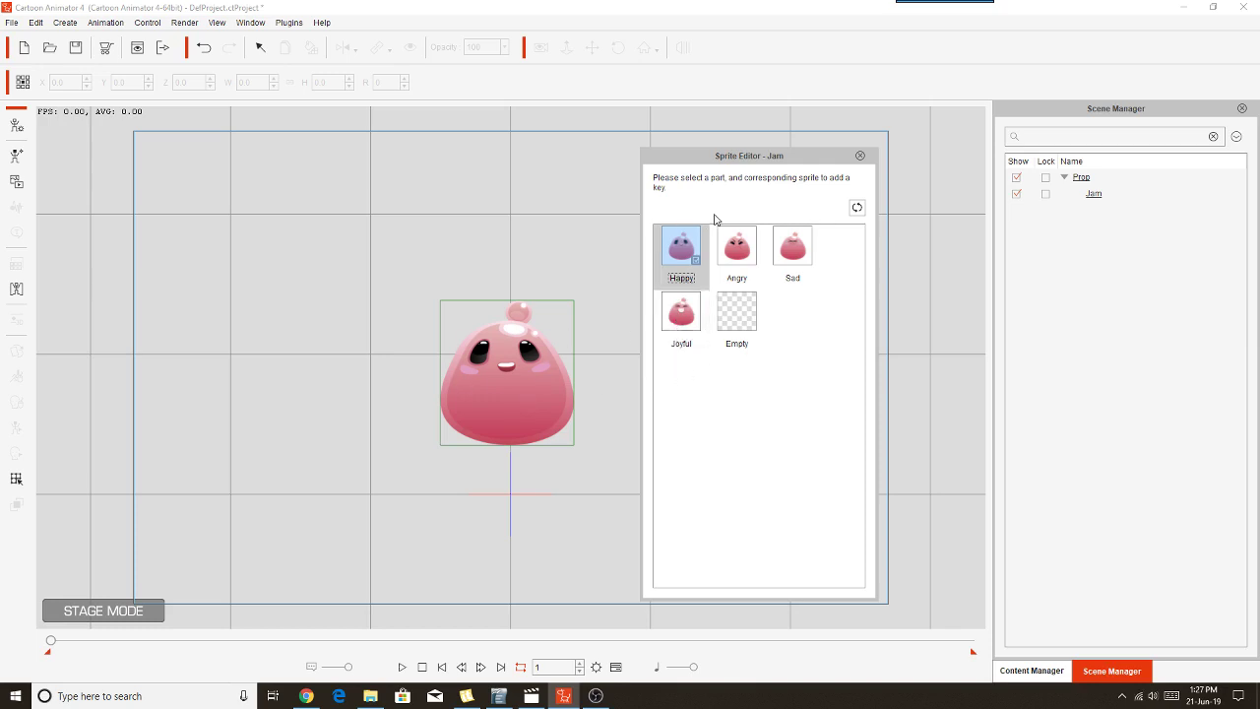
left_click(861, 157)
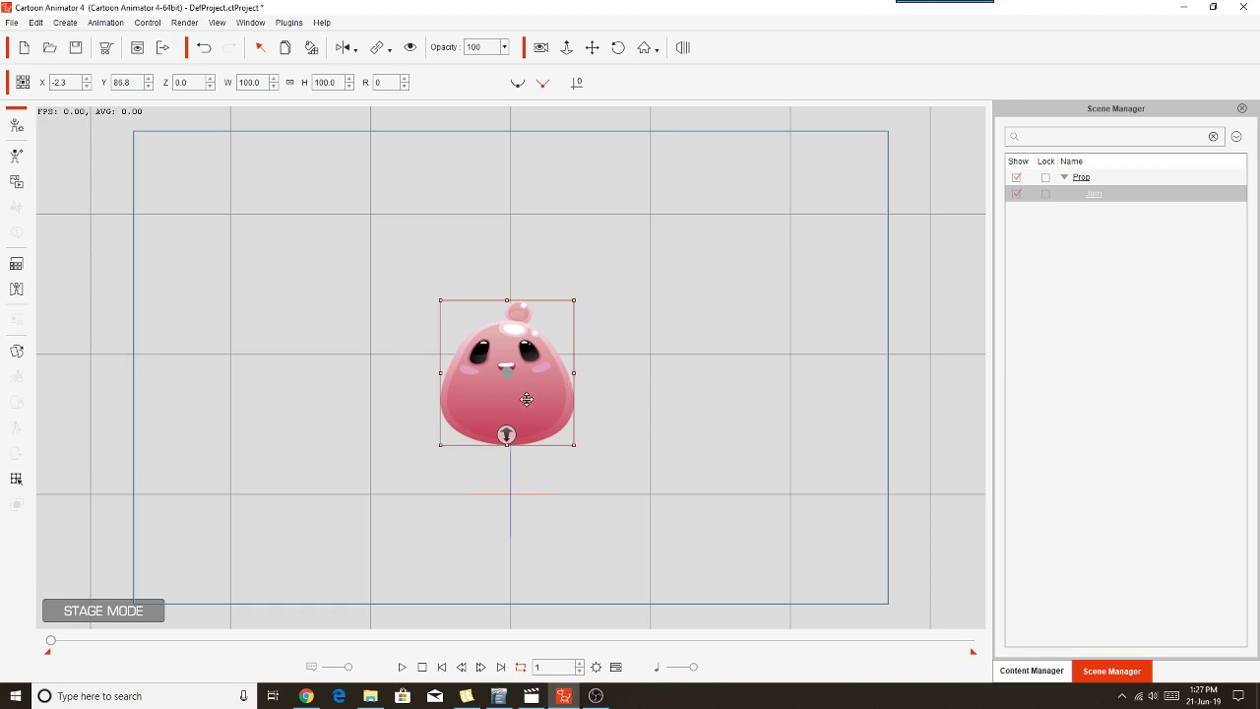
left_click_drag(527, 399, 528, 416)
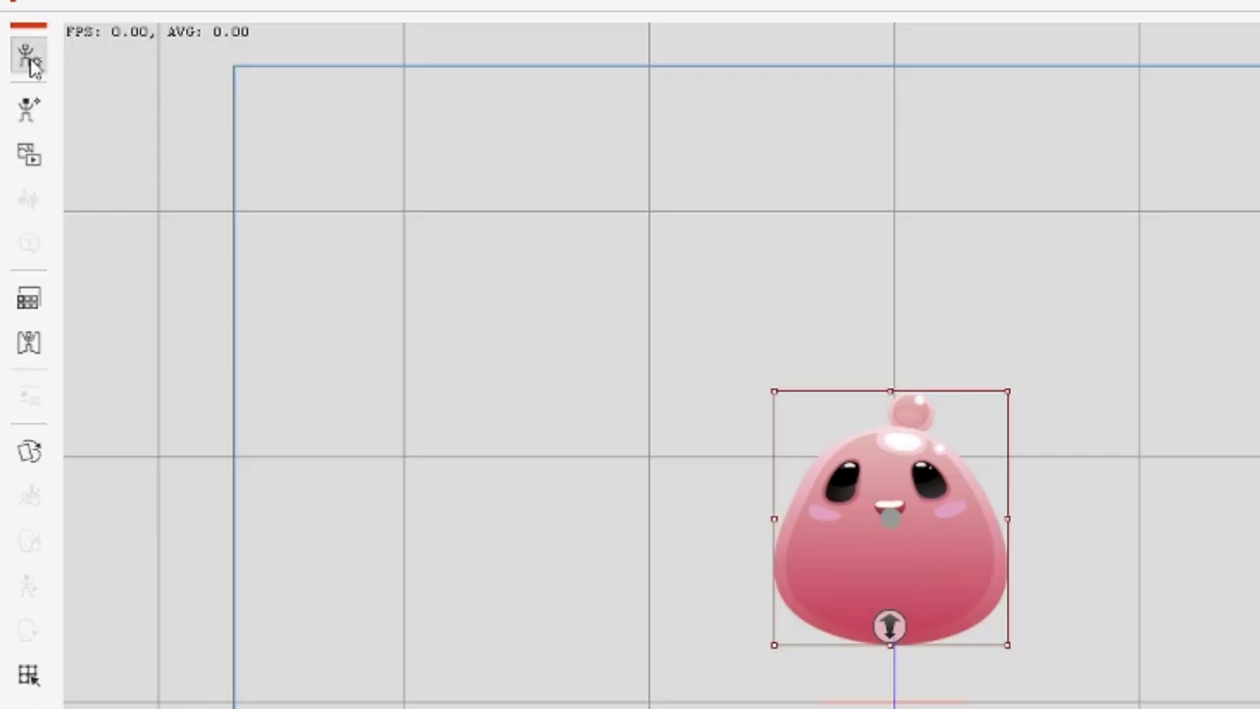
- Enter Composer Mode, select the Jam character, and open the Mask Editor on its artwork
left_click(30, 57)
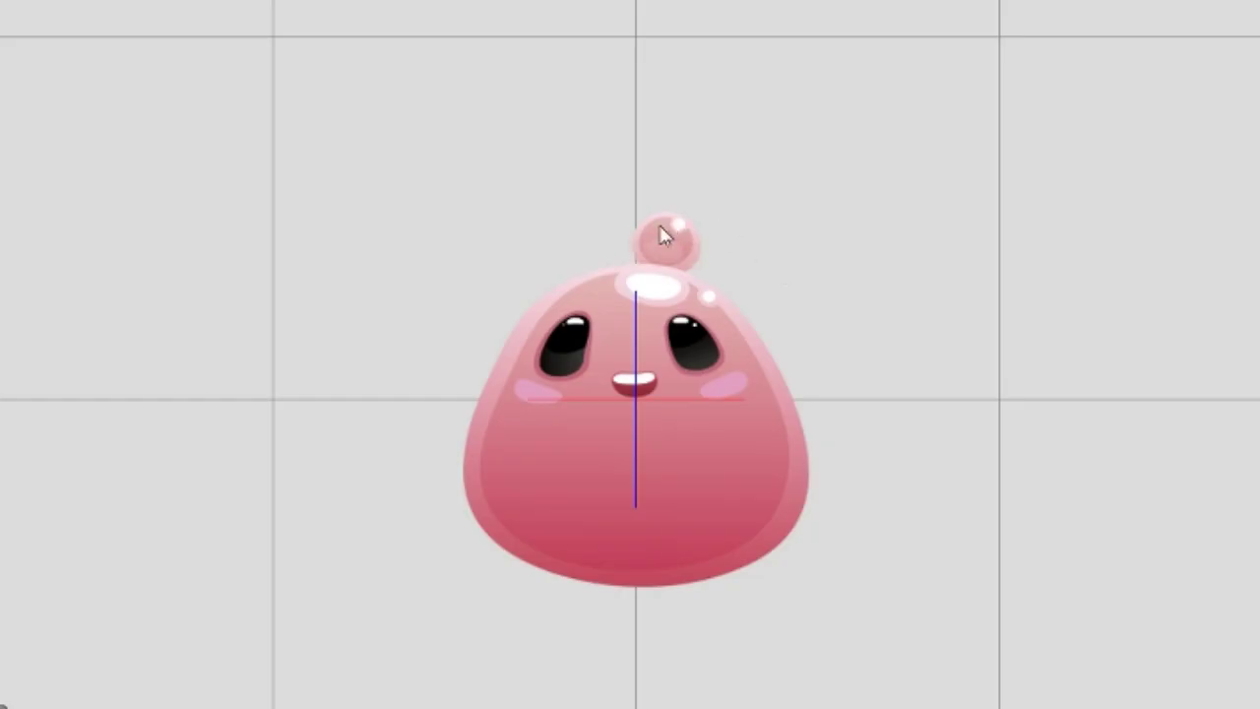
left_click(670, 472)
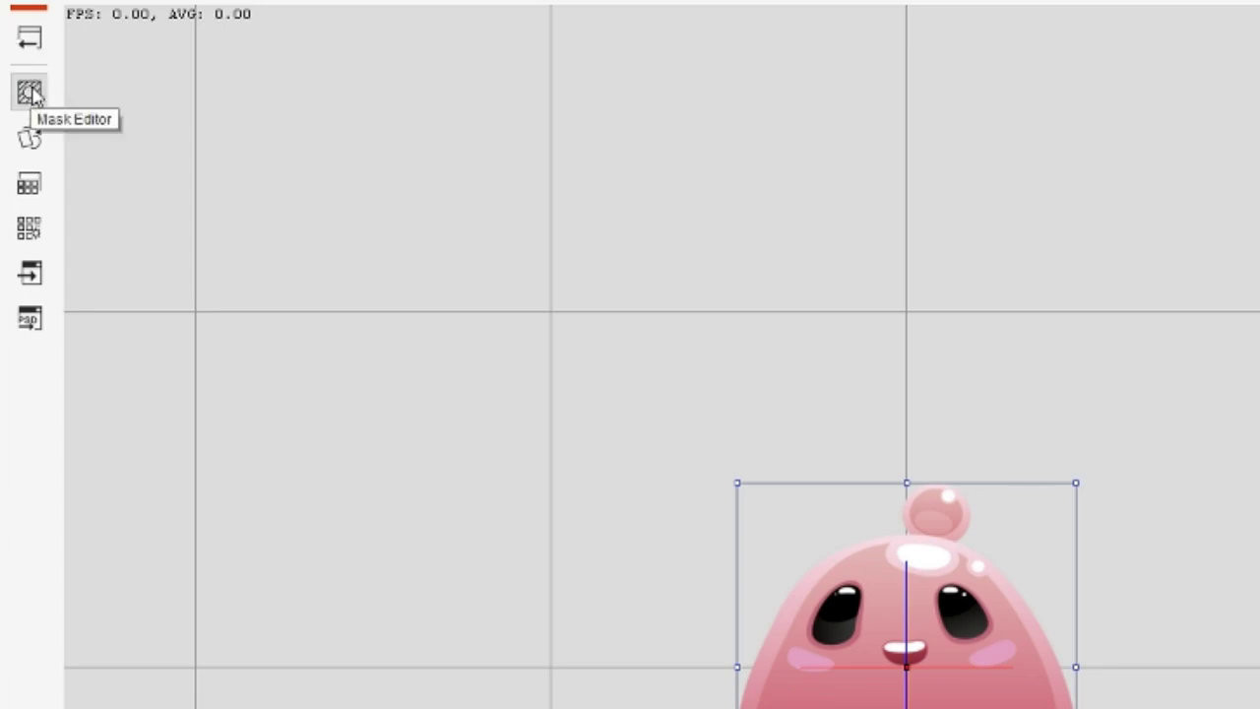
left_click(29, 92)
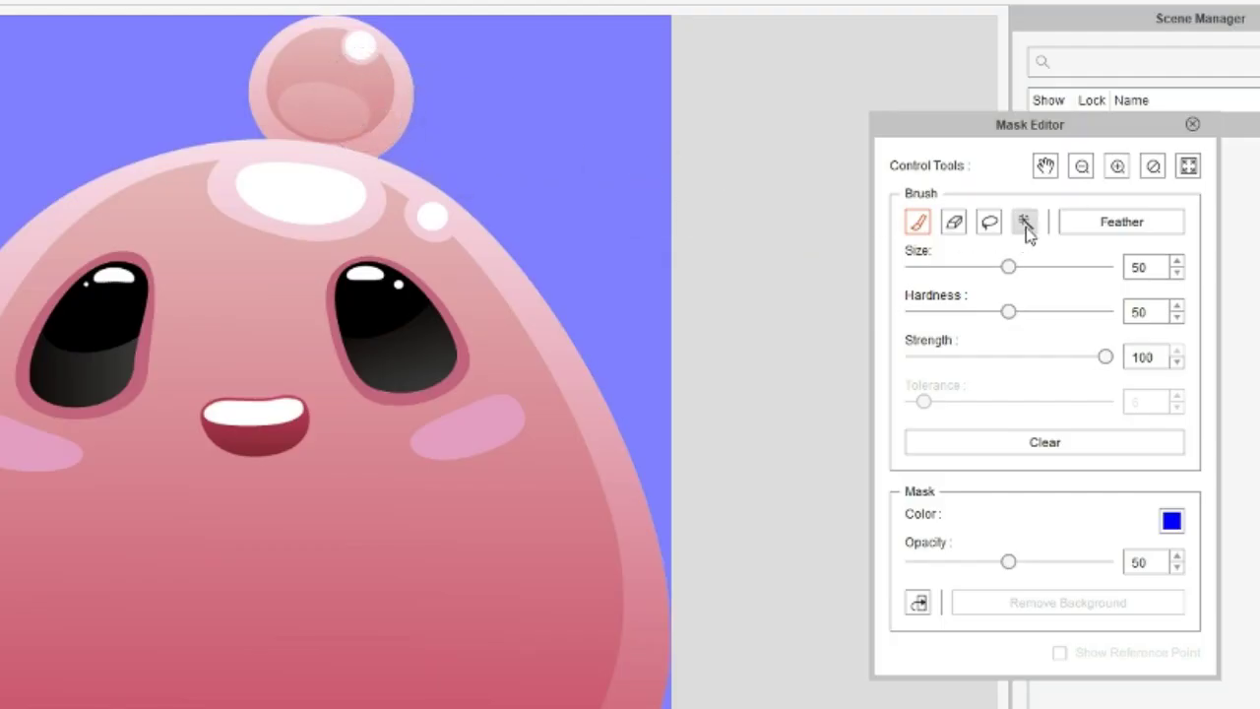
- Magic-wand the top bubble's band, oval, pink areas and rim on the Happy sprite, then close the Mask Editor
left_click(1026, 225)
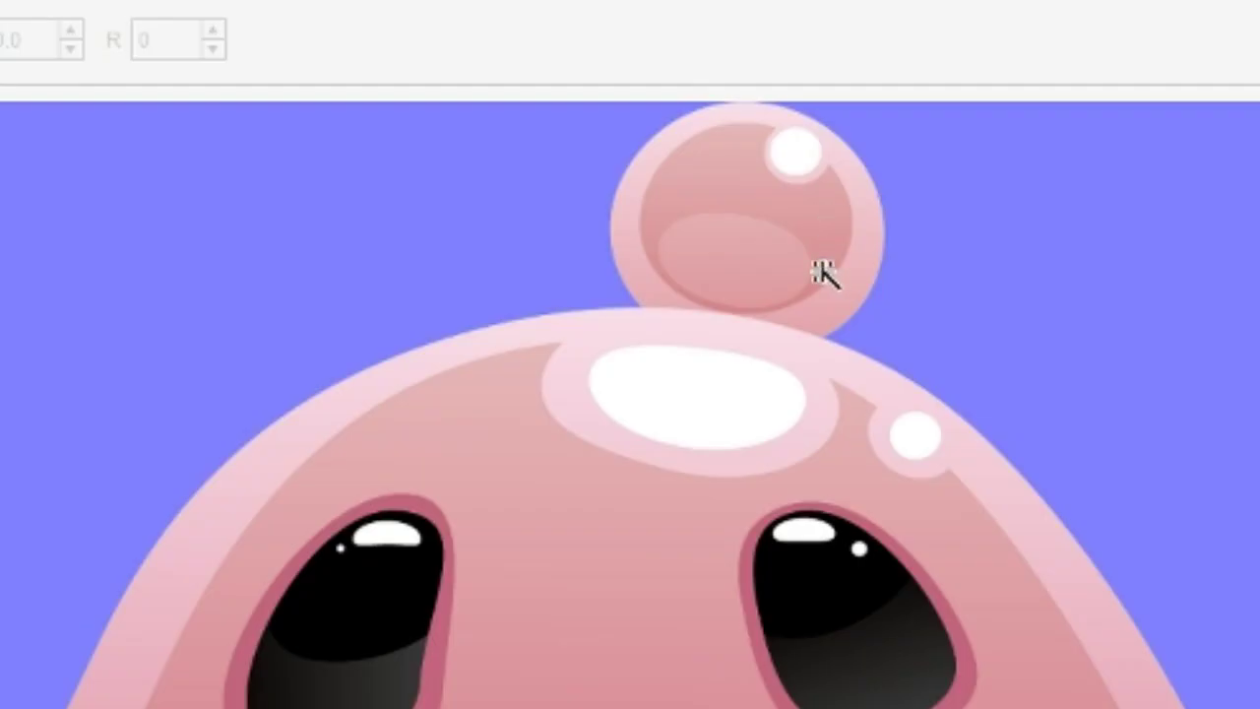
left_click(817, 268)
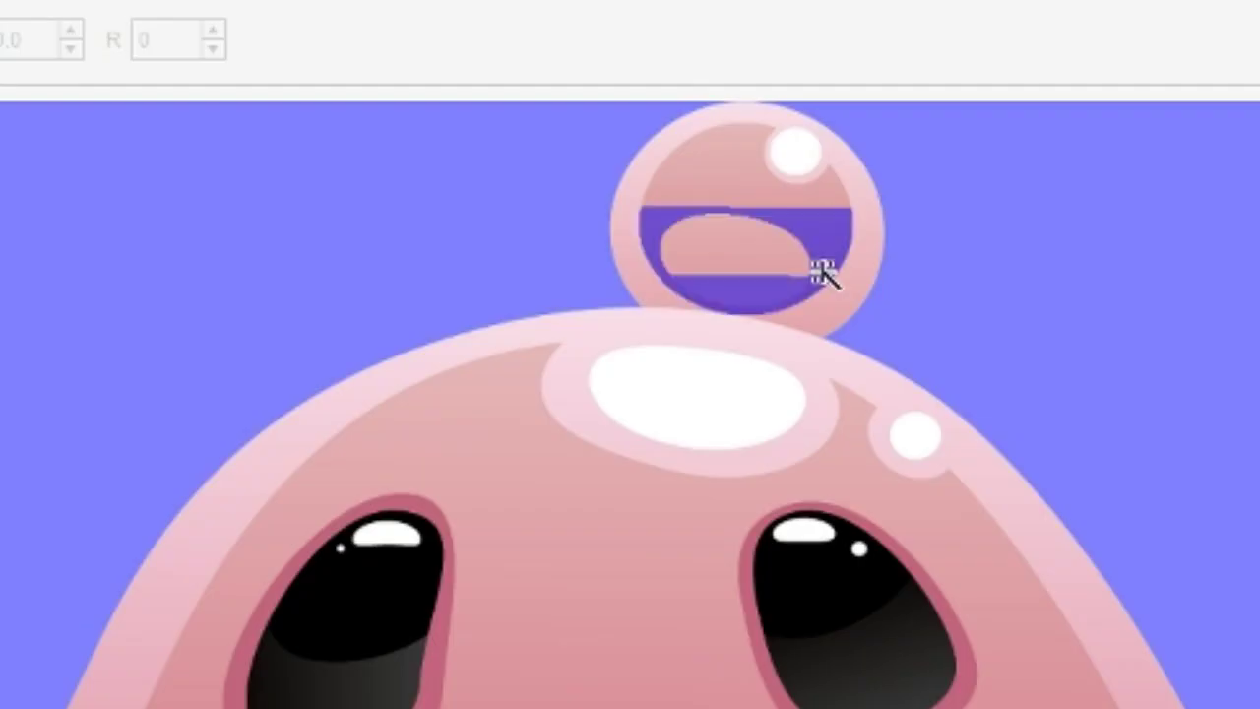
left_click(740, 258)
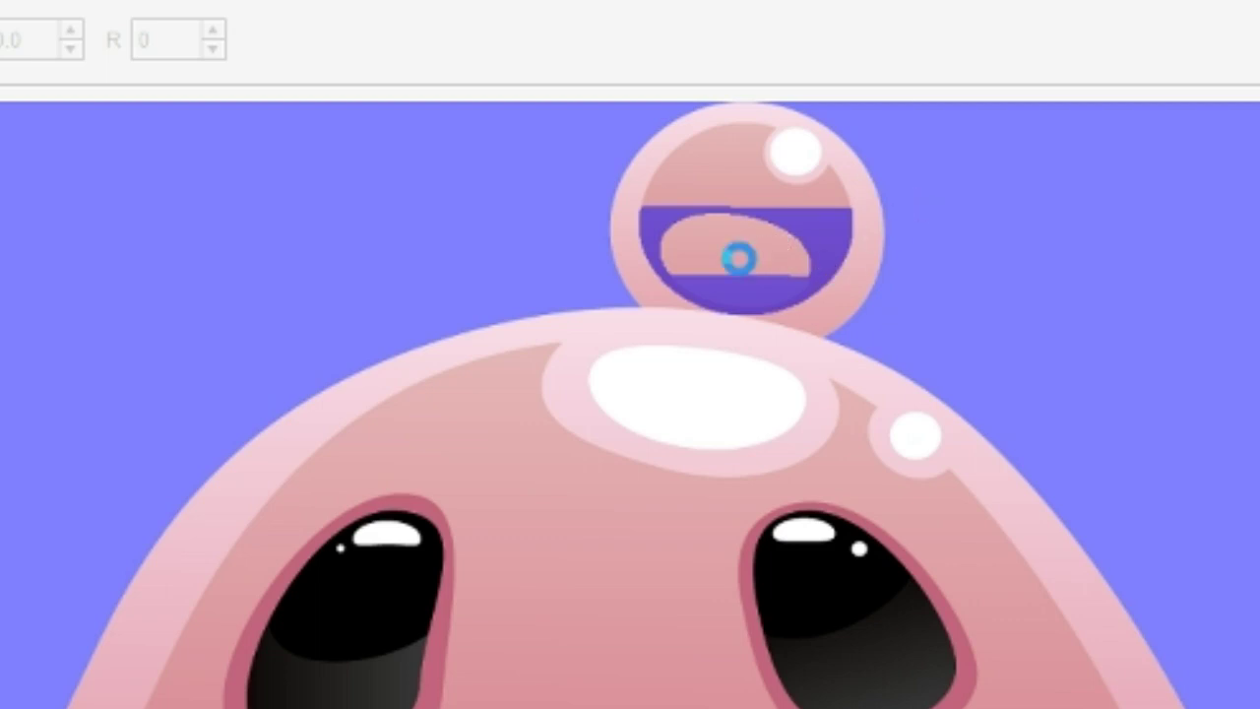
left_click(736, 175)
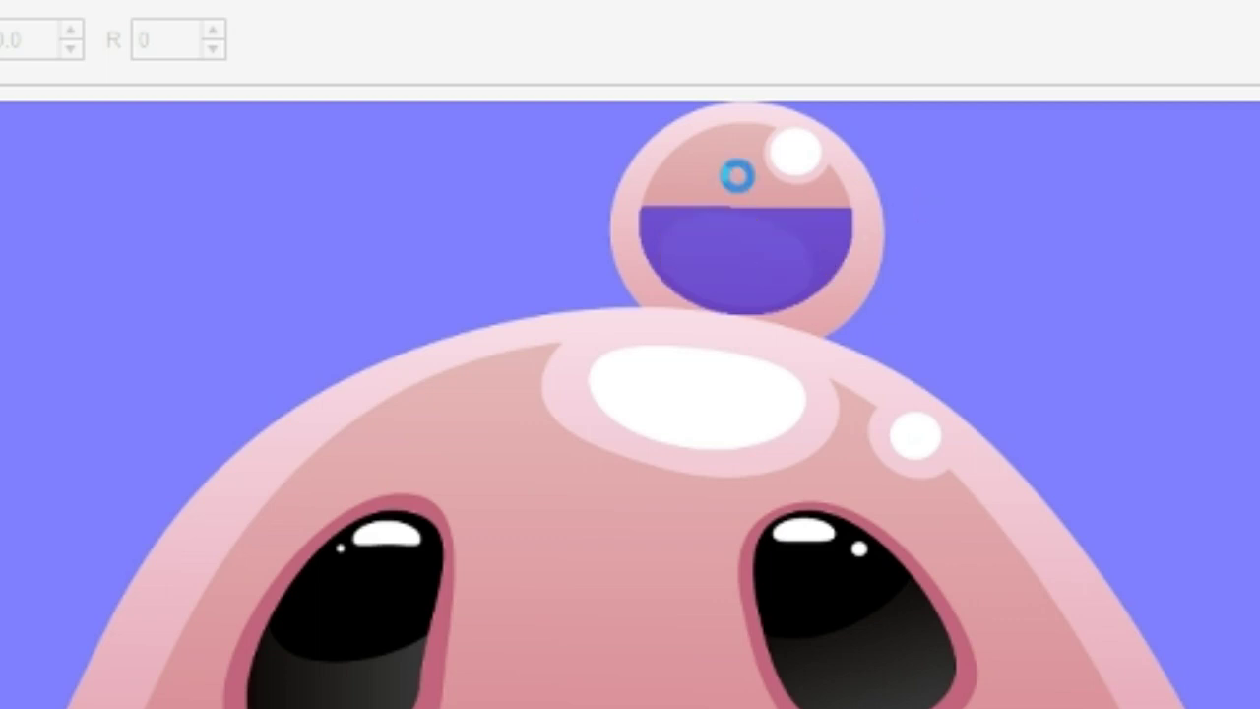
left_click(853, 282)
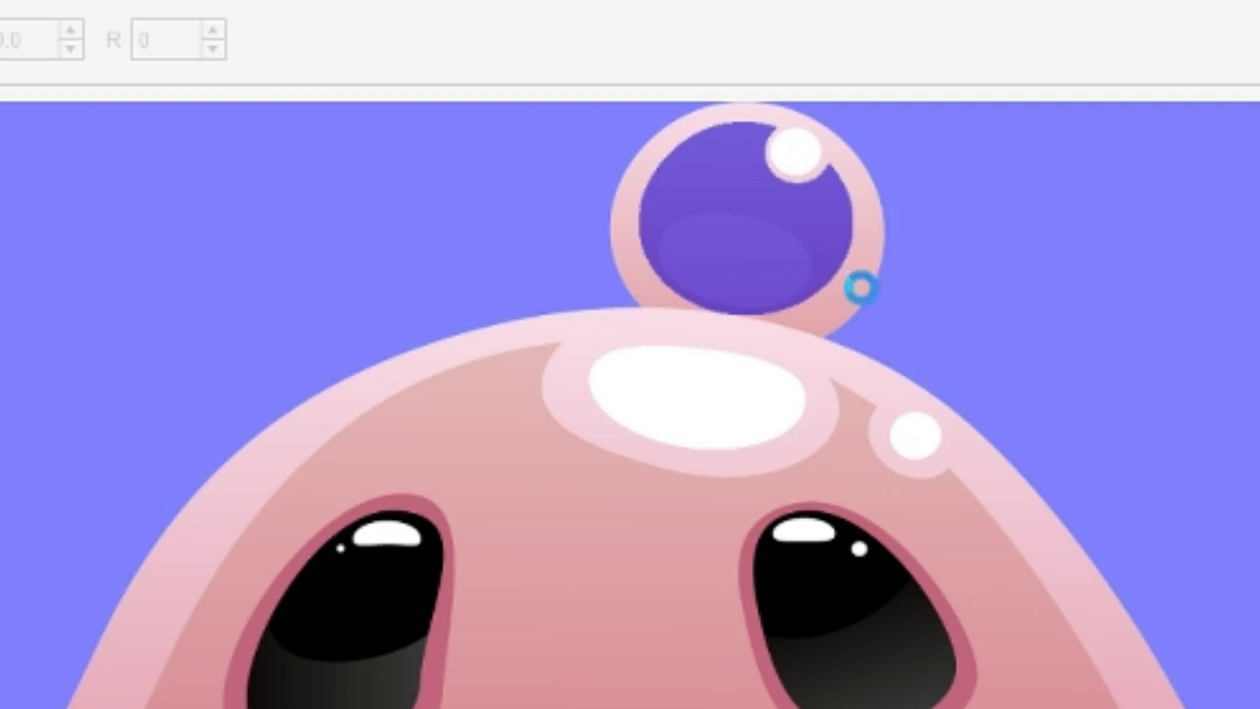
left_click(646, 286)
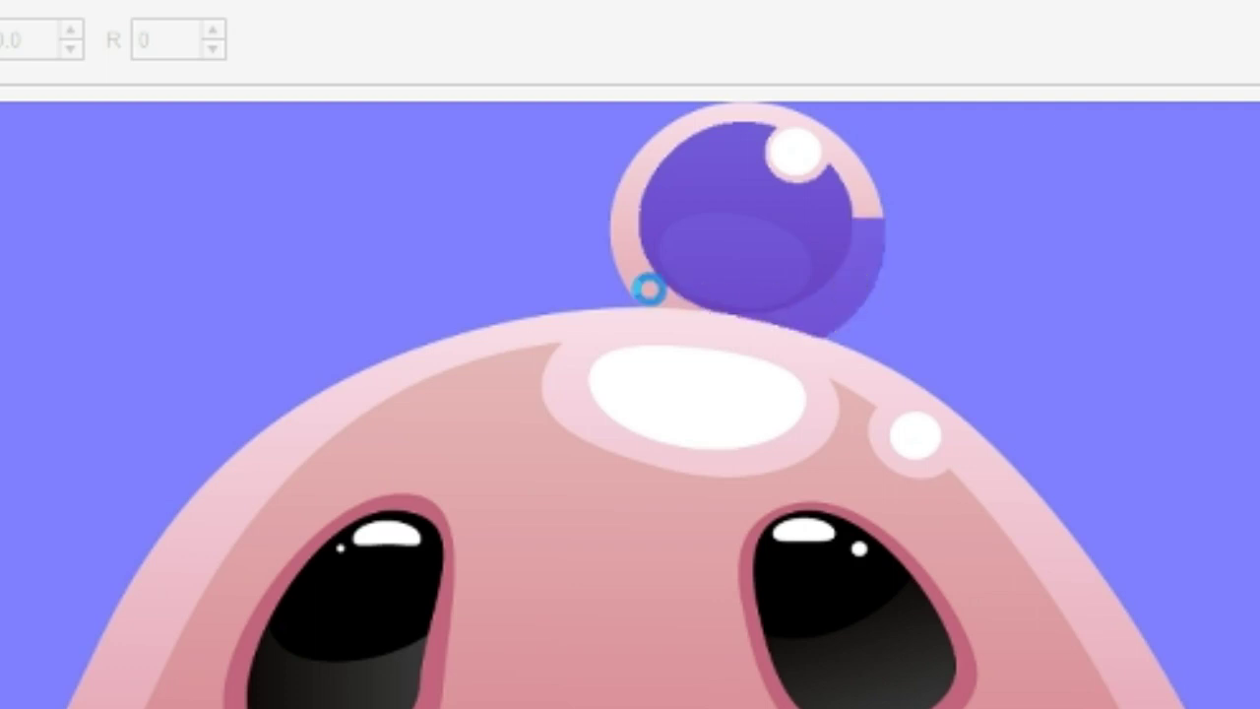
left_click(655, 155)
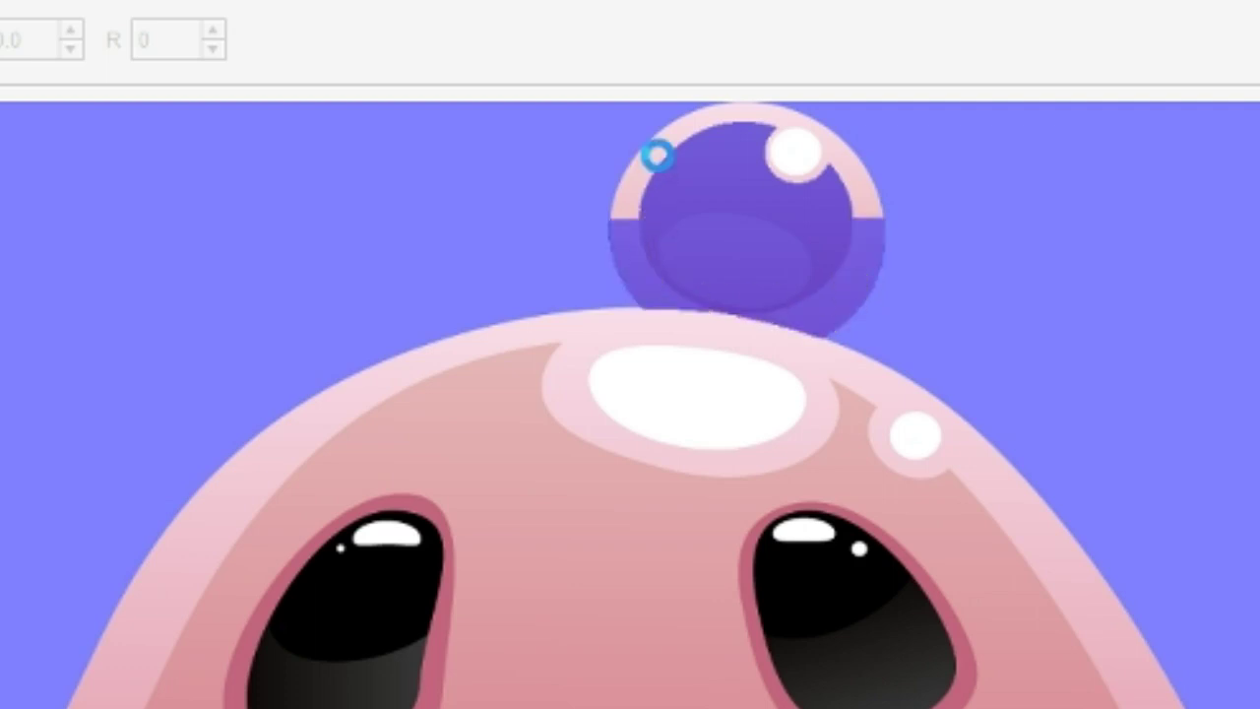
left_click(793, 153)
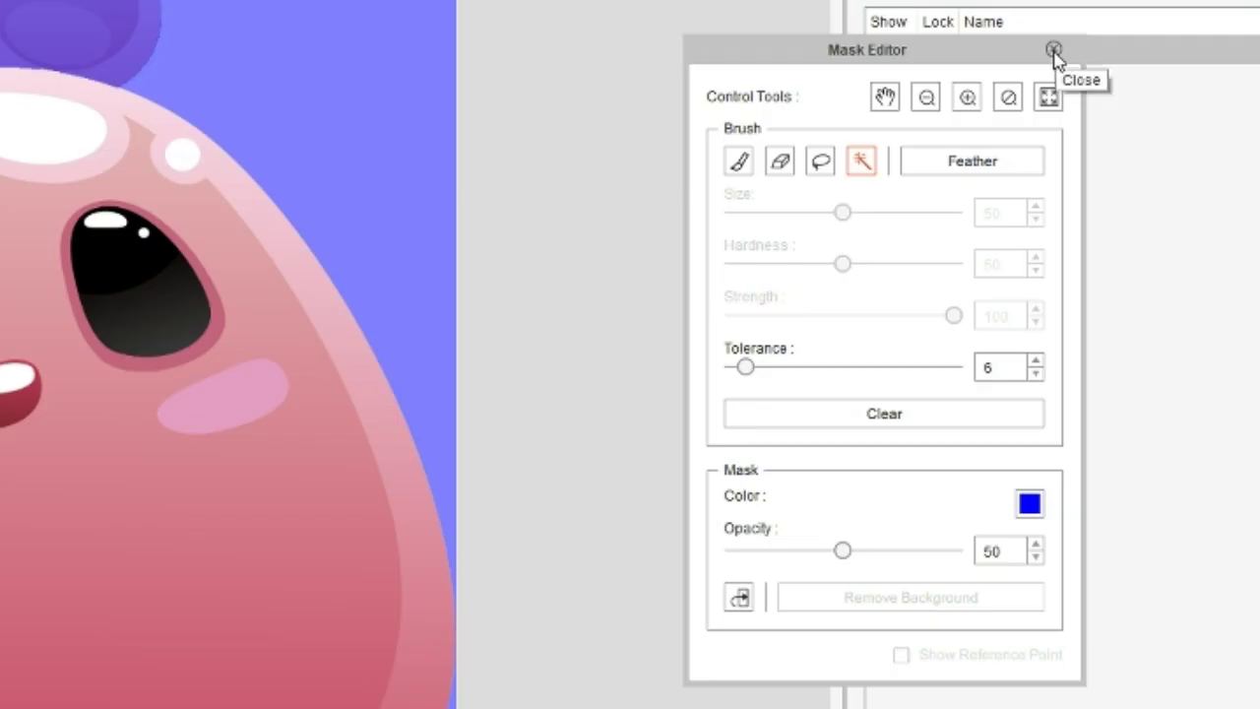
left_click(1111, 177)
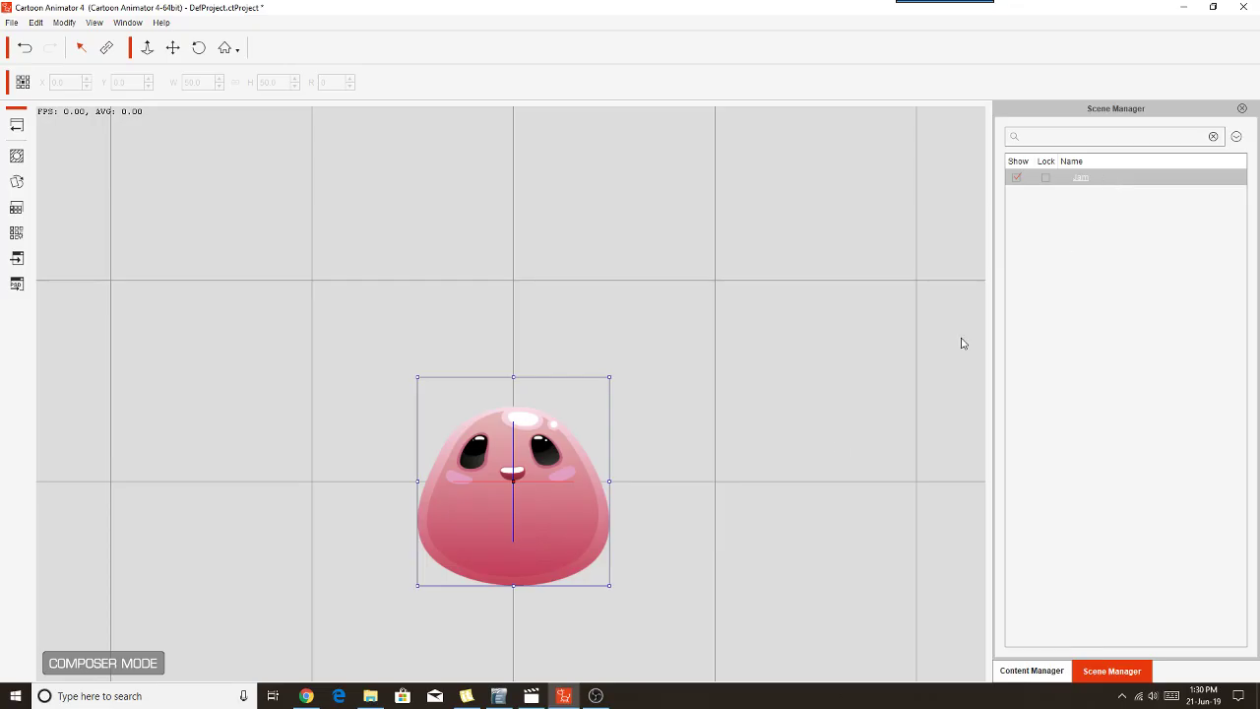
- Select Jam on the canvas and bring up its sprite choices
left_click(488, 524)
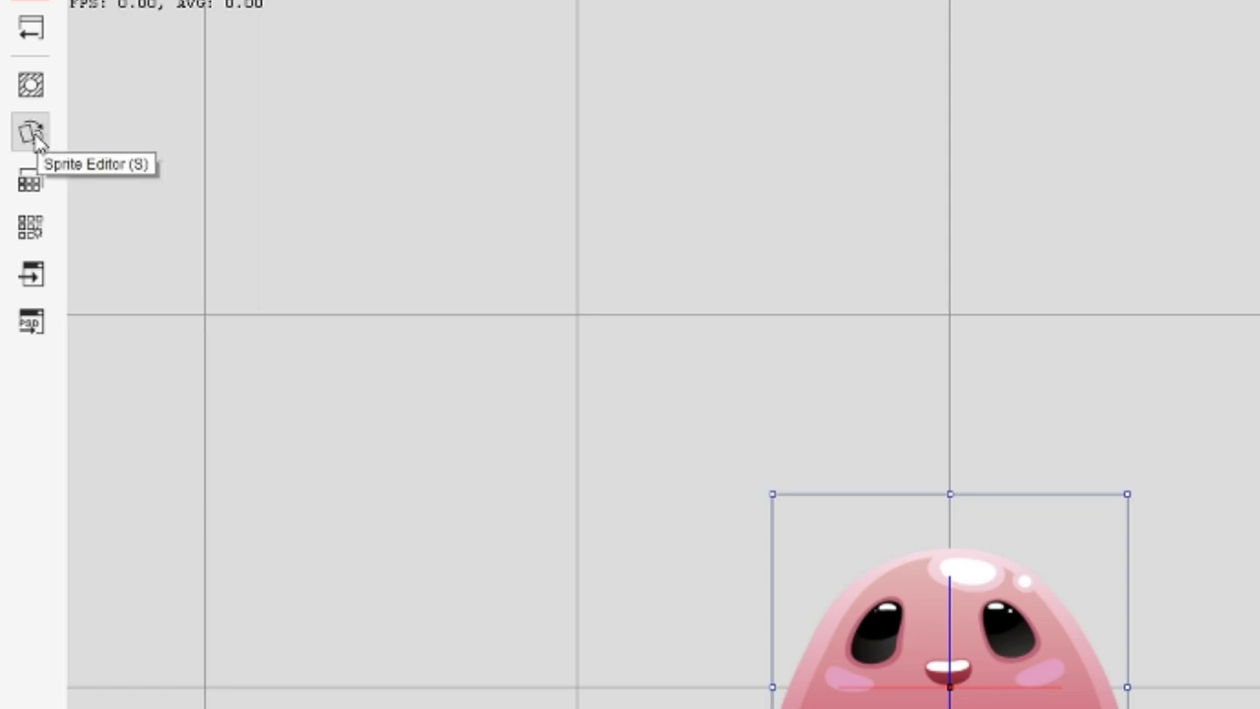
left_click(31, 134)
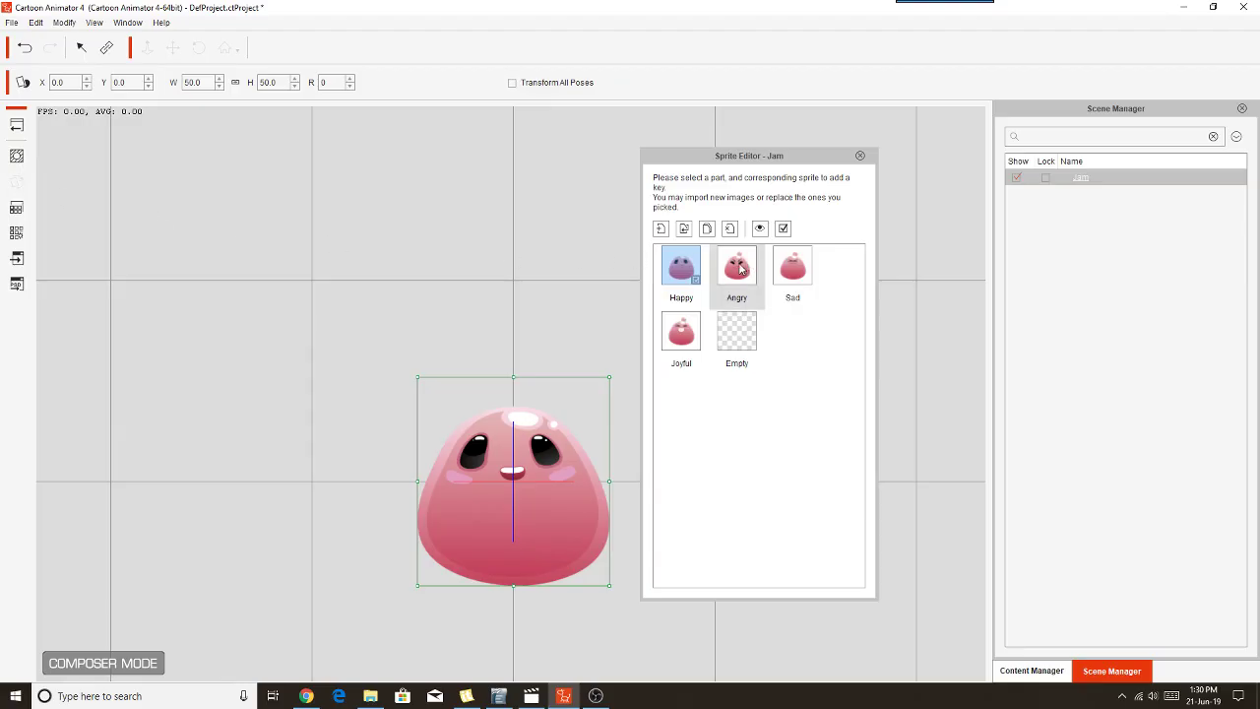
- Switch Jam to the Angry sprite and open the Mask Editor on it
left_click(739, 271)
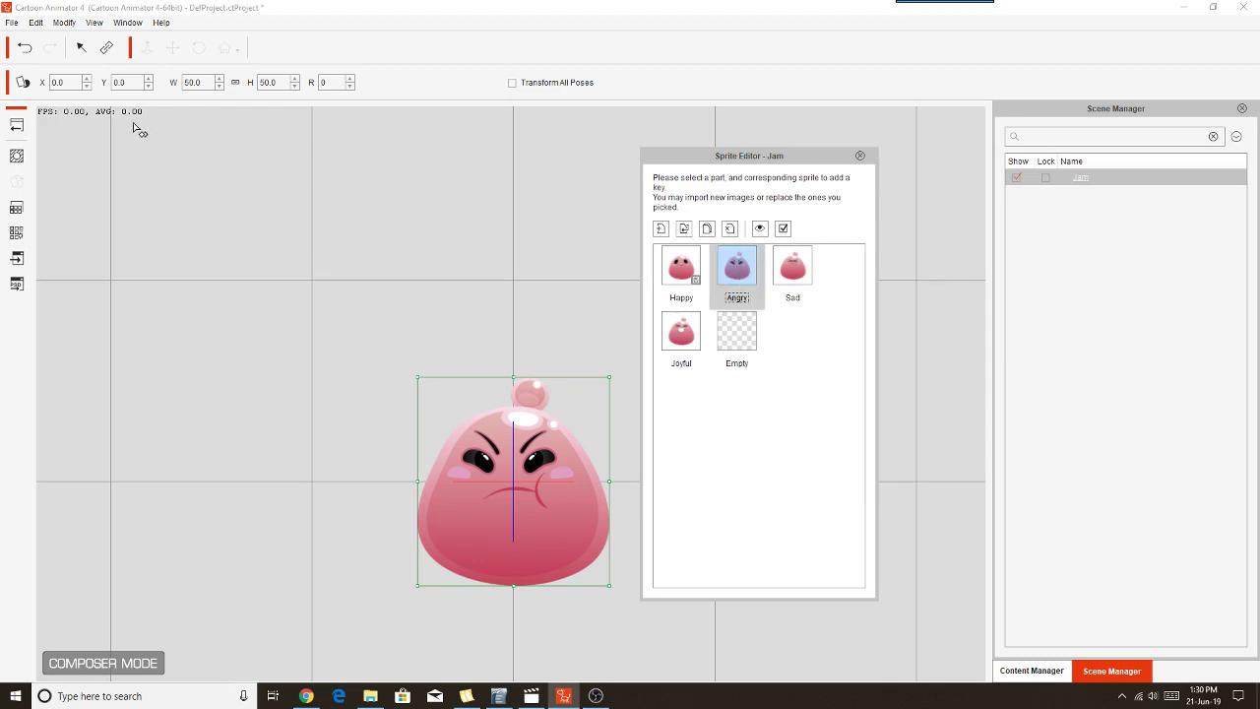
left_click(17, 158)
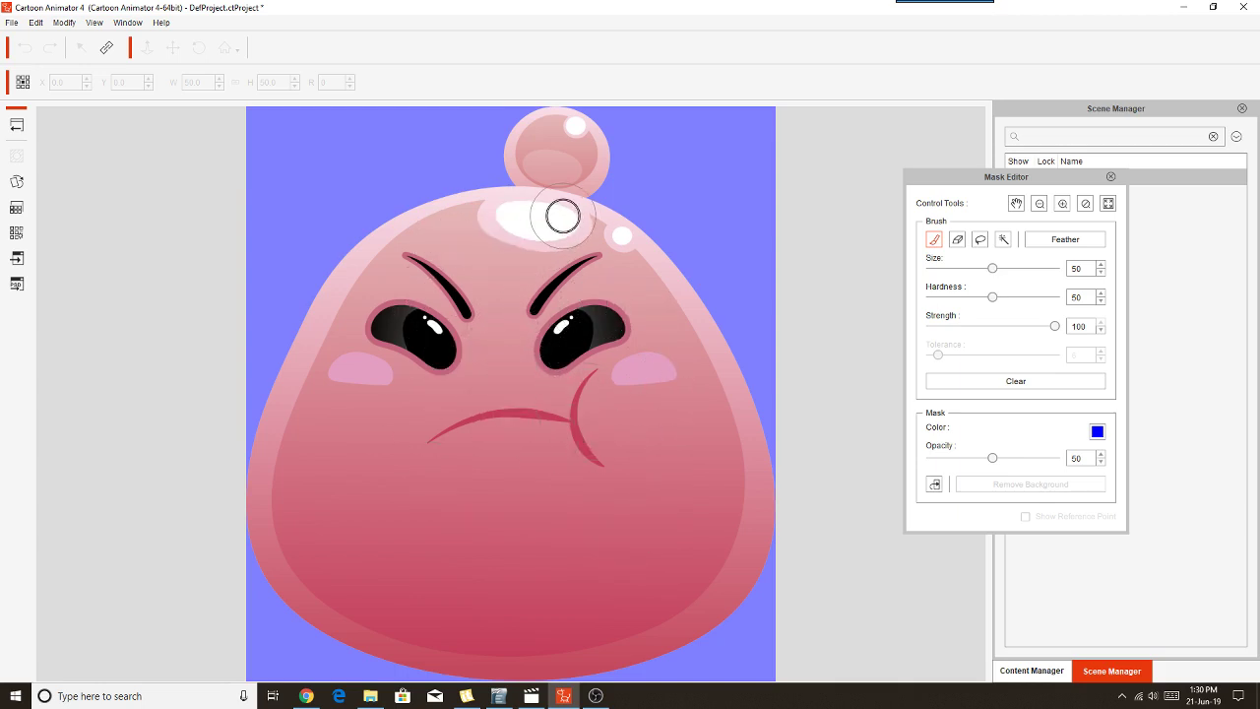
- Magic-wand the Angry sprite's bubble body and rims, then brush-mask its white highlight
left_click(1003, 239)
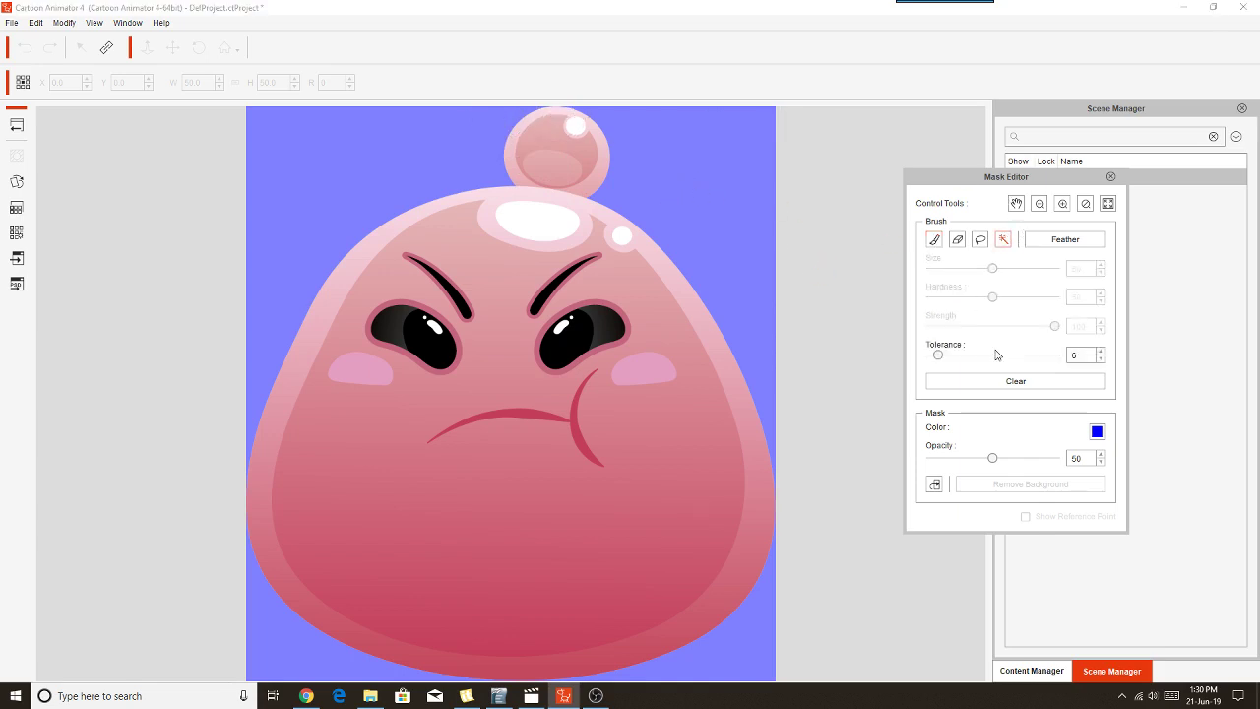
left_click(554, 168)
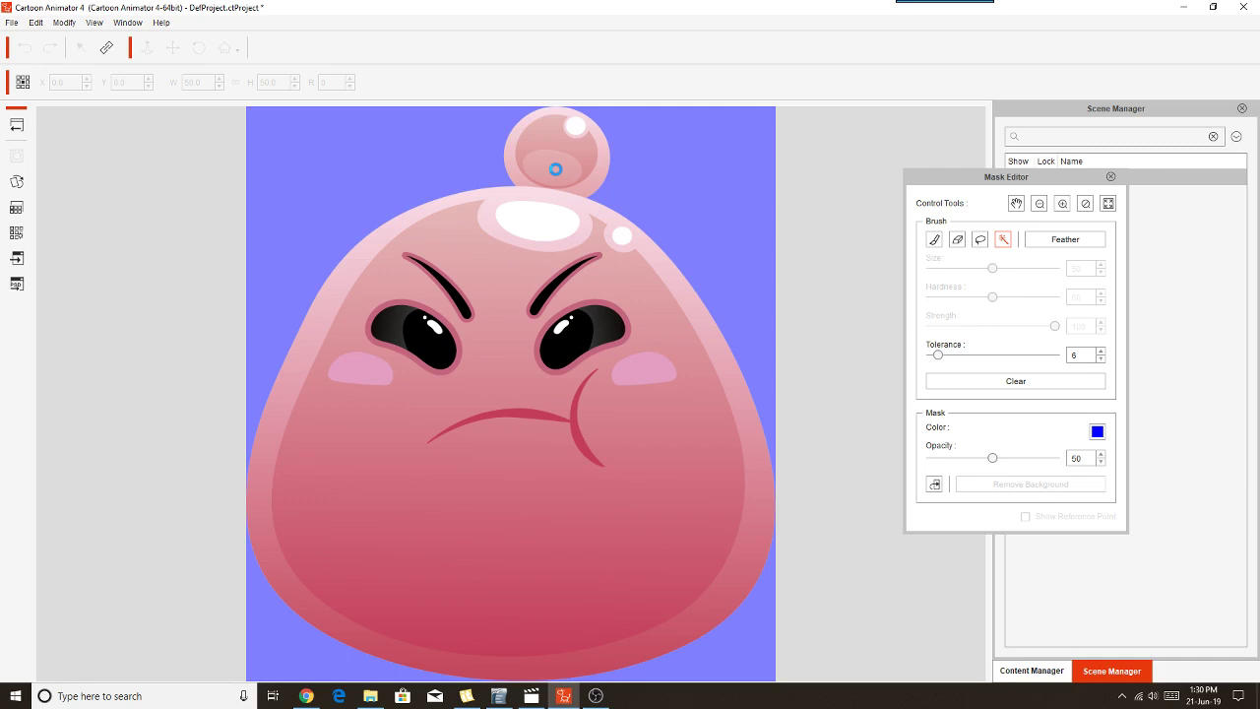
left_click(555, 168)
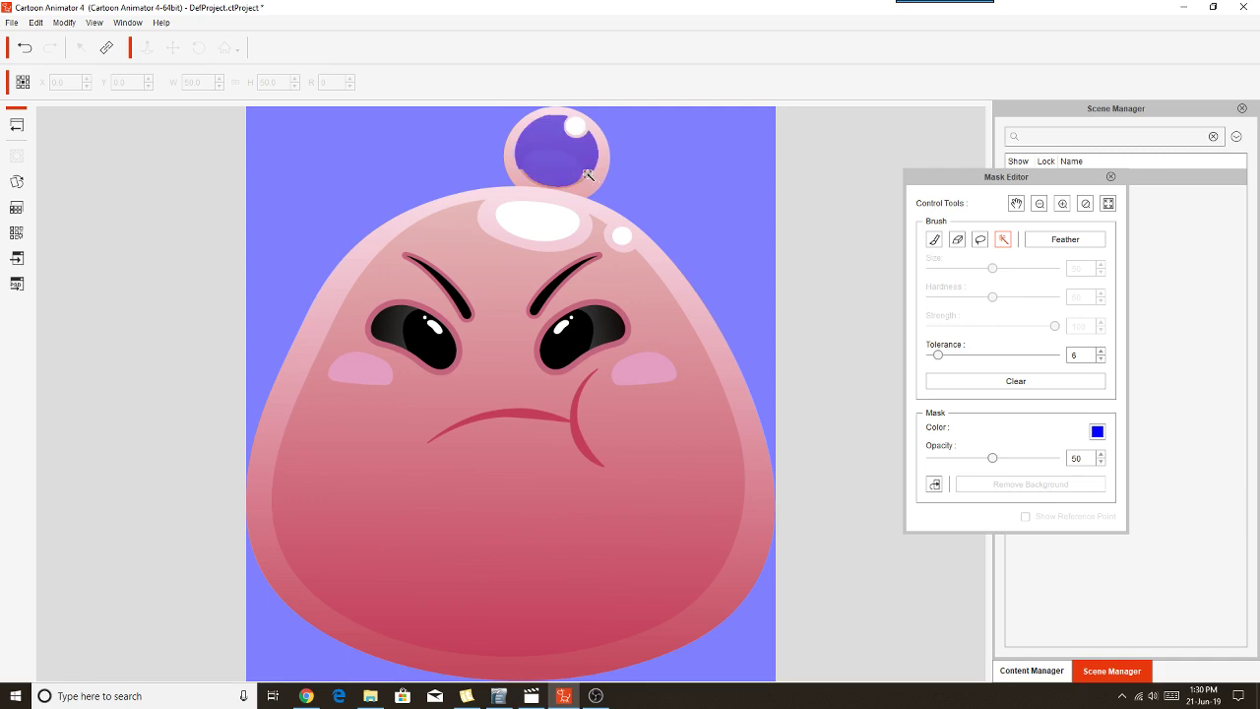
left_click(588, 175)
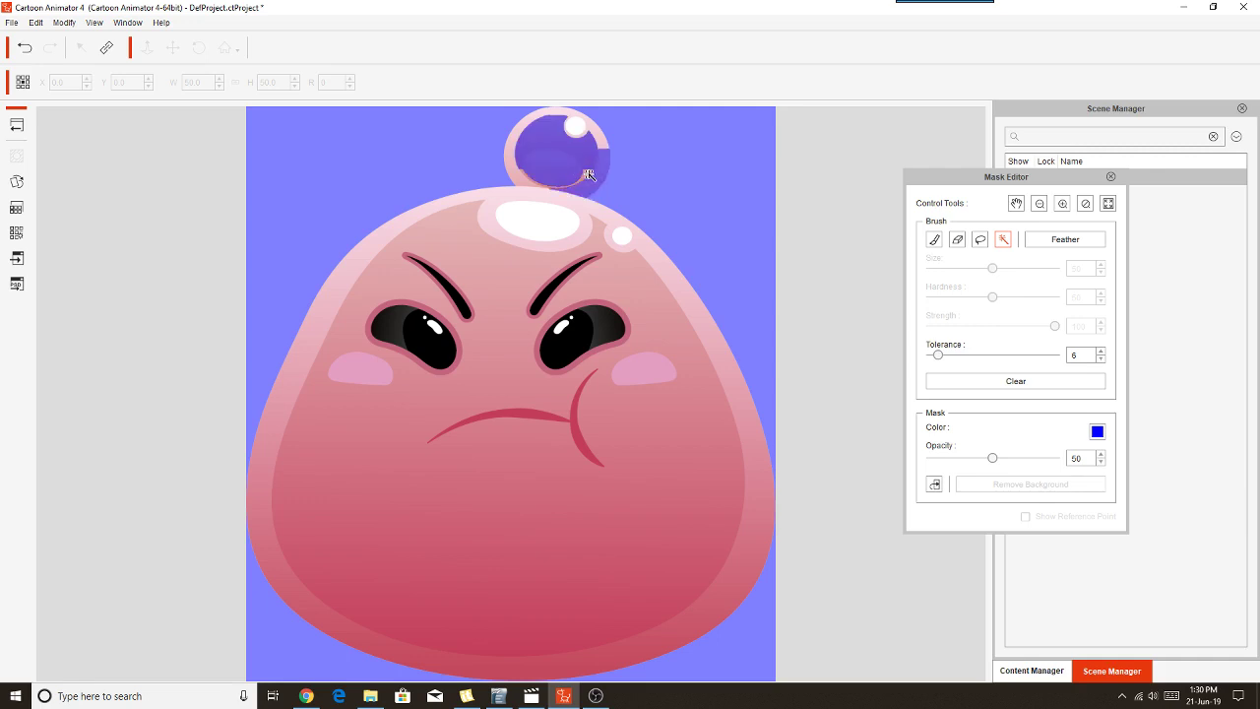
left_click(588, 176)
left_click(518, 142)
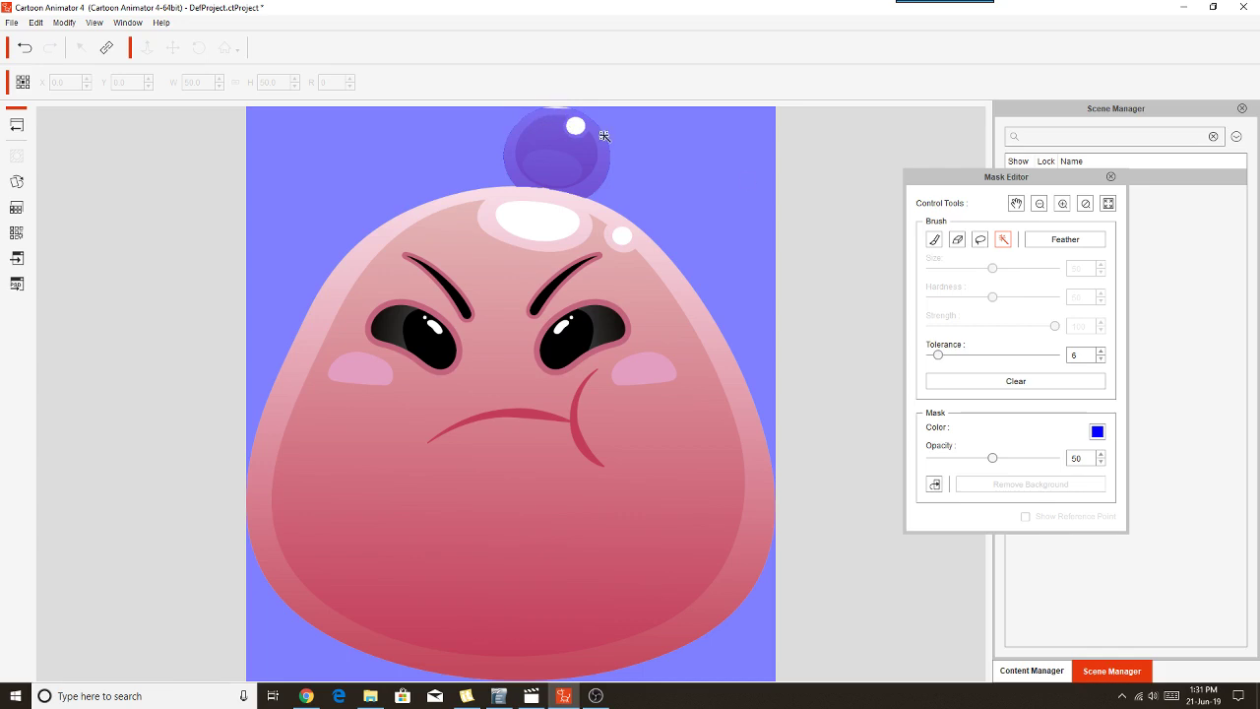
left_click(935, 239)
left_click_drag(531, 121, 622, 131)
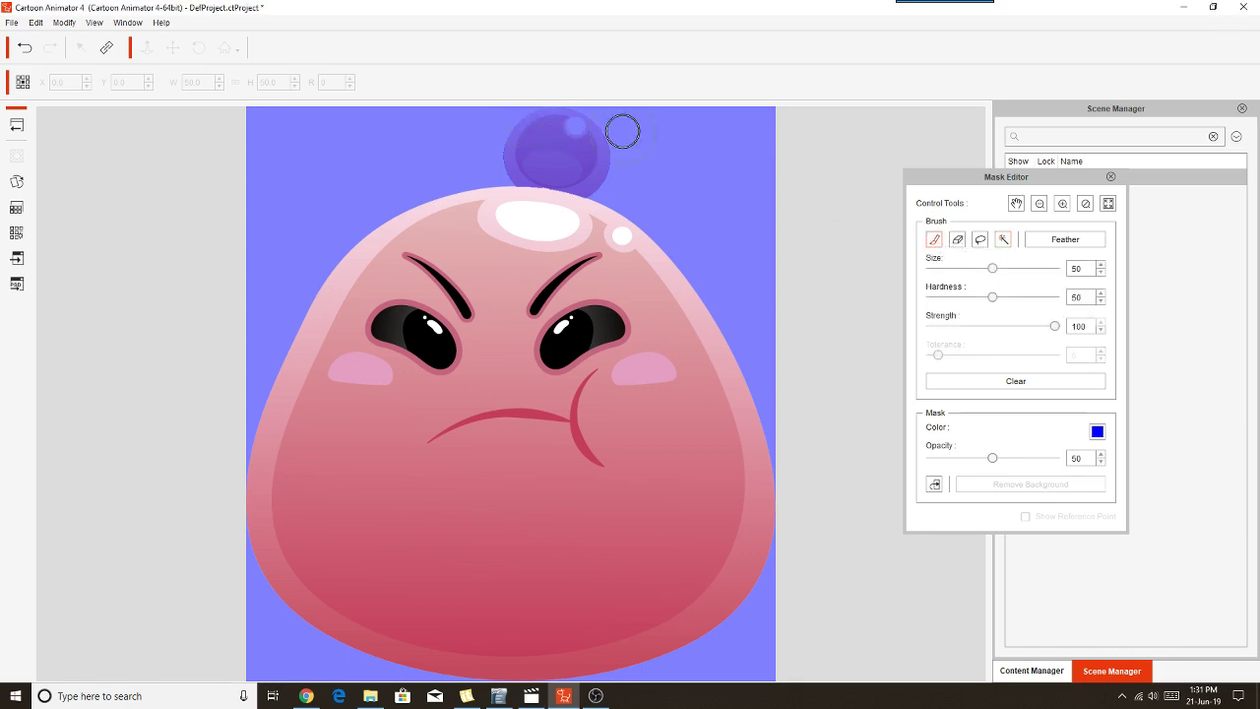
left_click(1004, 240)
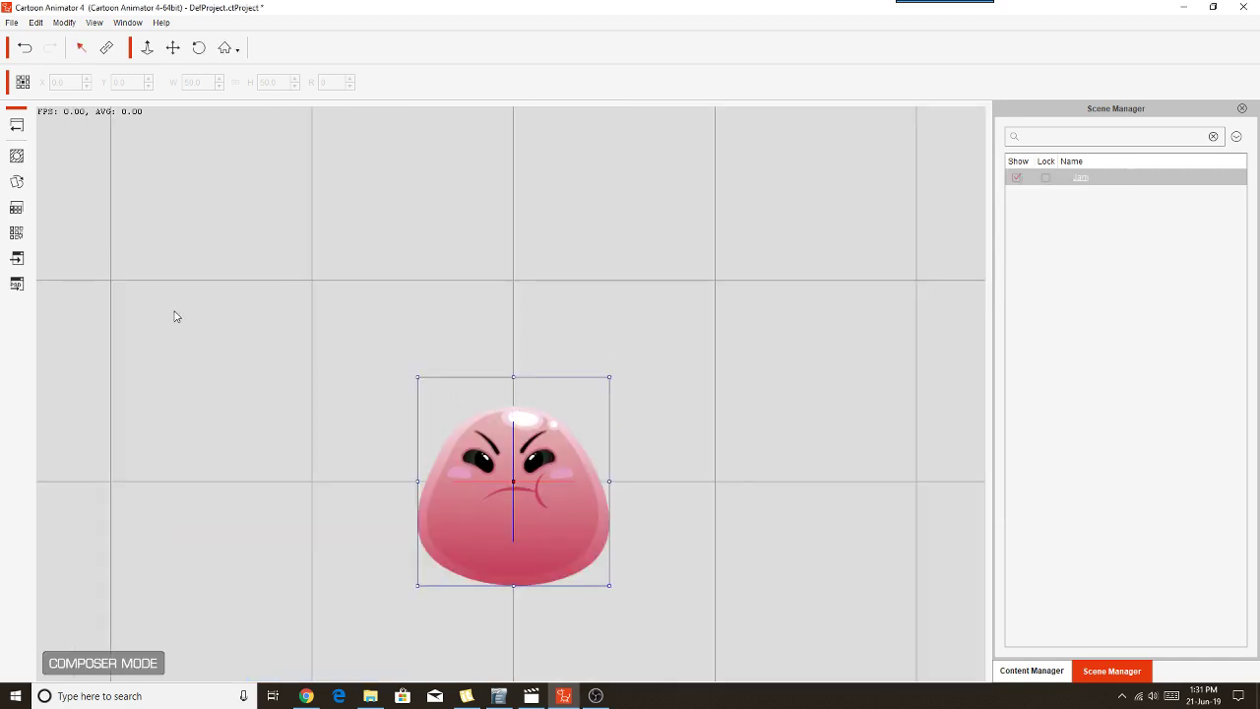
- Open Jam's sprite list, flip between Happy and Angry, then pick the Sad sprite
left_click(16, 181)
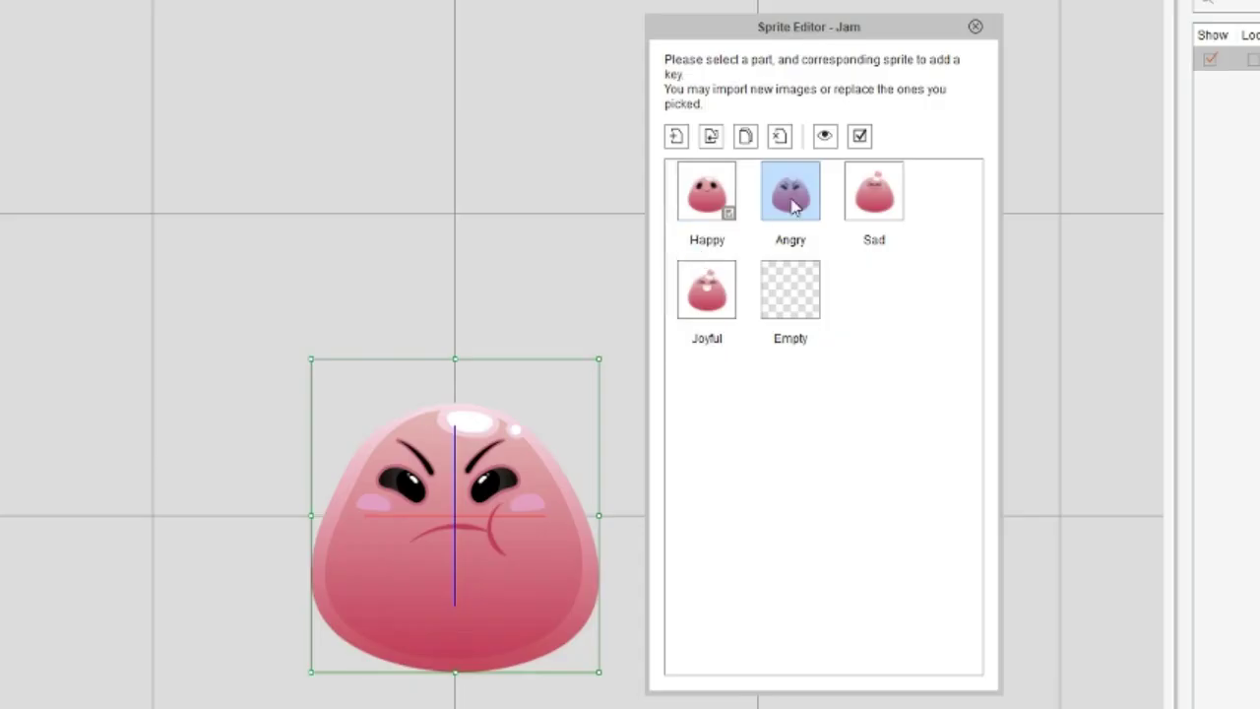
left_click(711, 199)
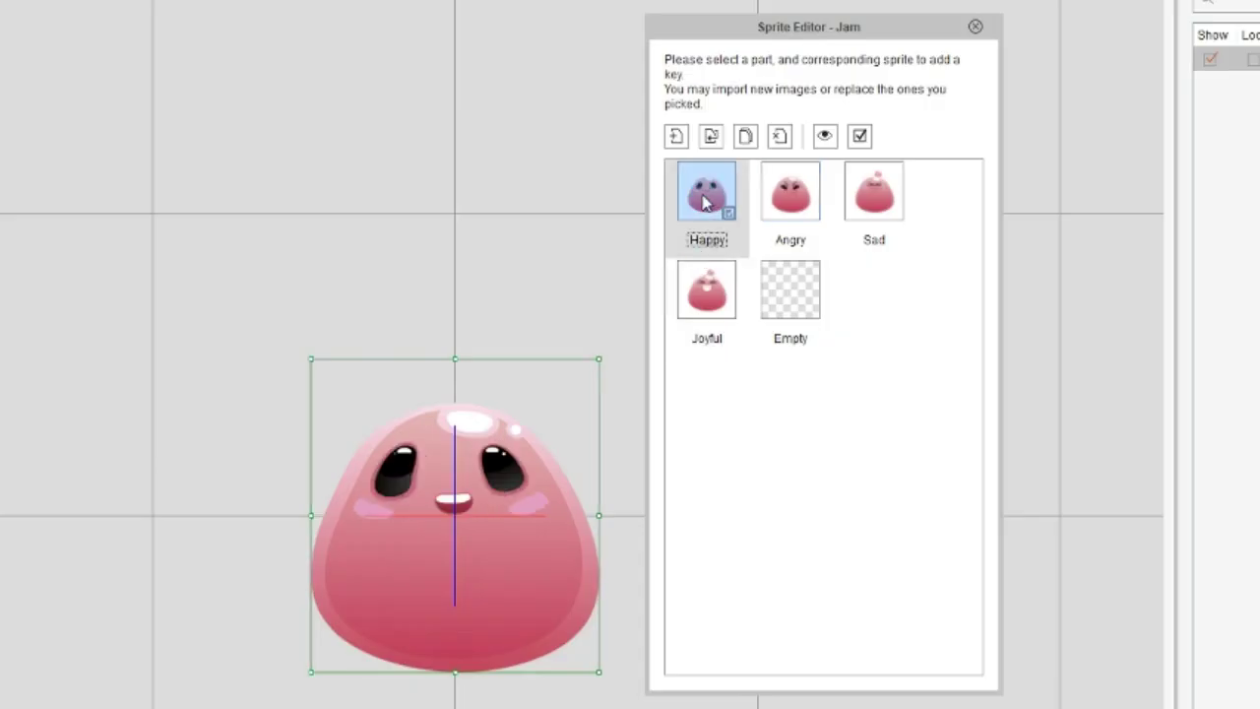
left_click(784, 197)
left_click(731, 195)
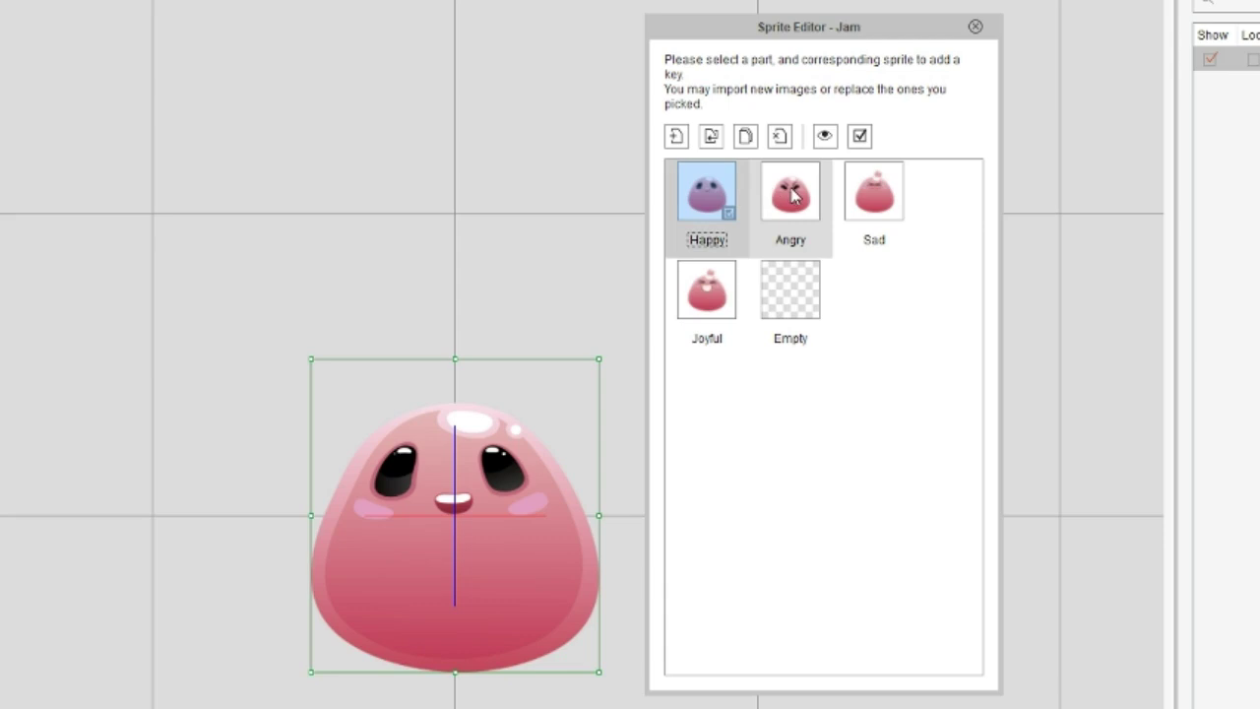
left_click(754, 193)
left_click(724, 195)
left_click(790, 195)
left_click(722, 195)
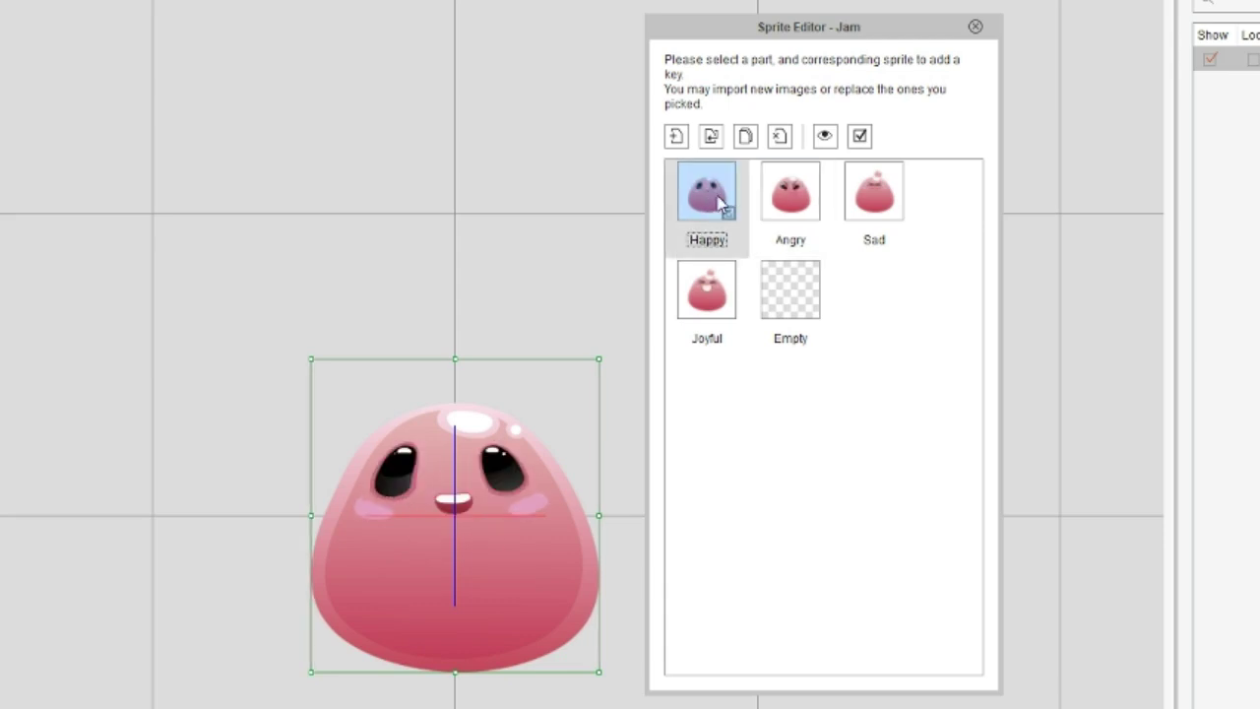
left_click(790, 197)
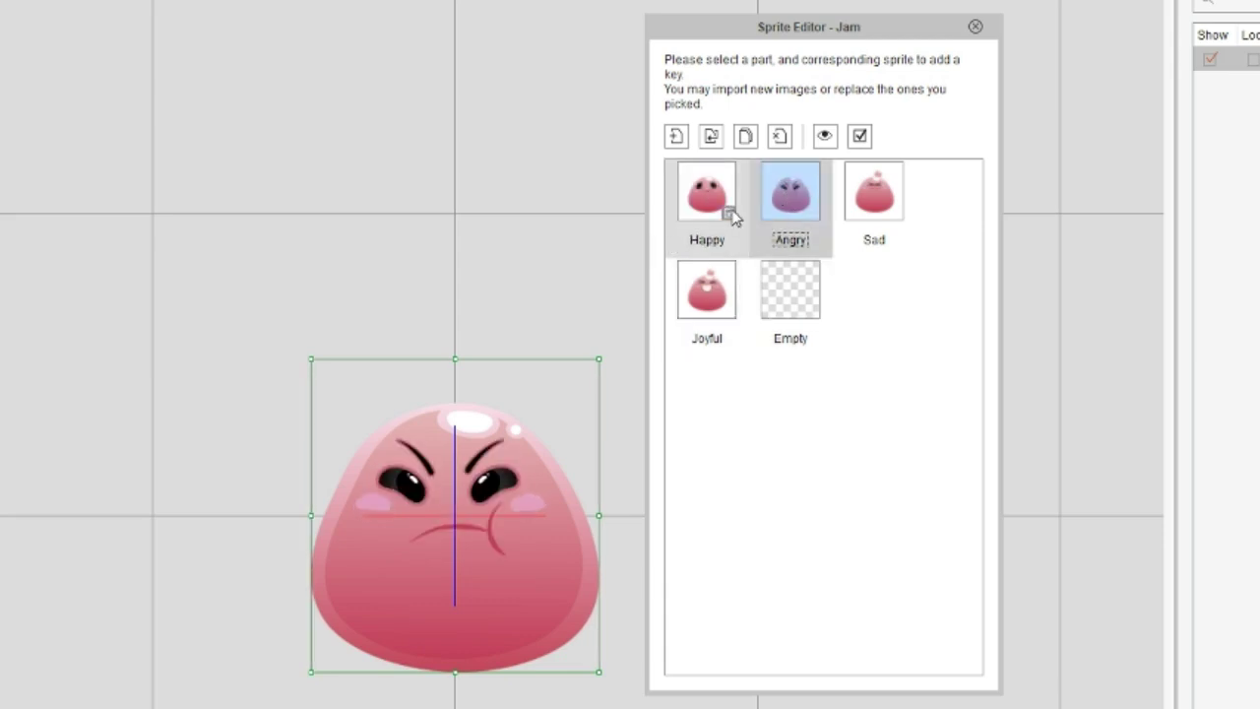
left_click(876, 192)
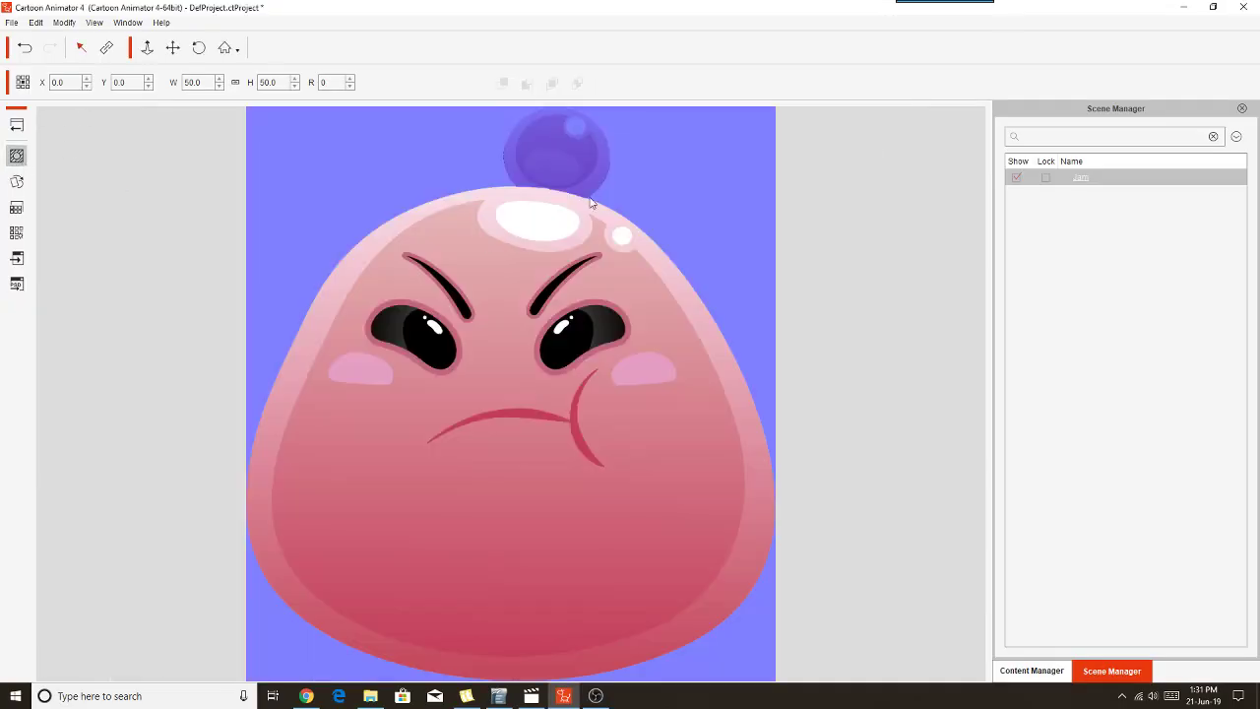
- Mask away the whole top bubble on the selected sprite, including its pink rim
left_click(583, 177)
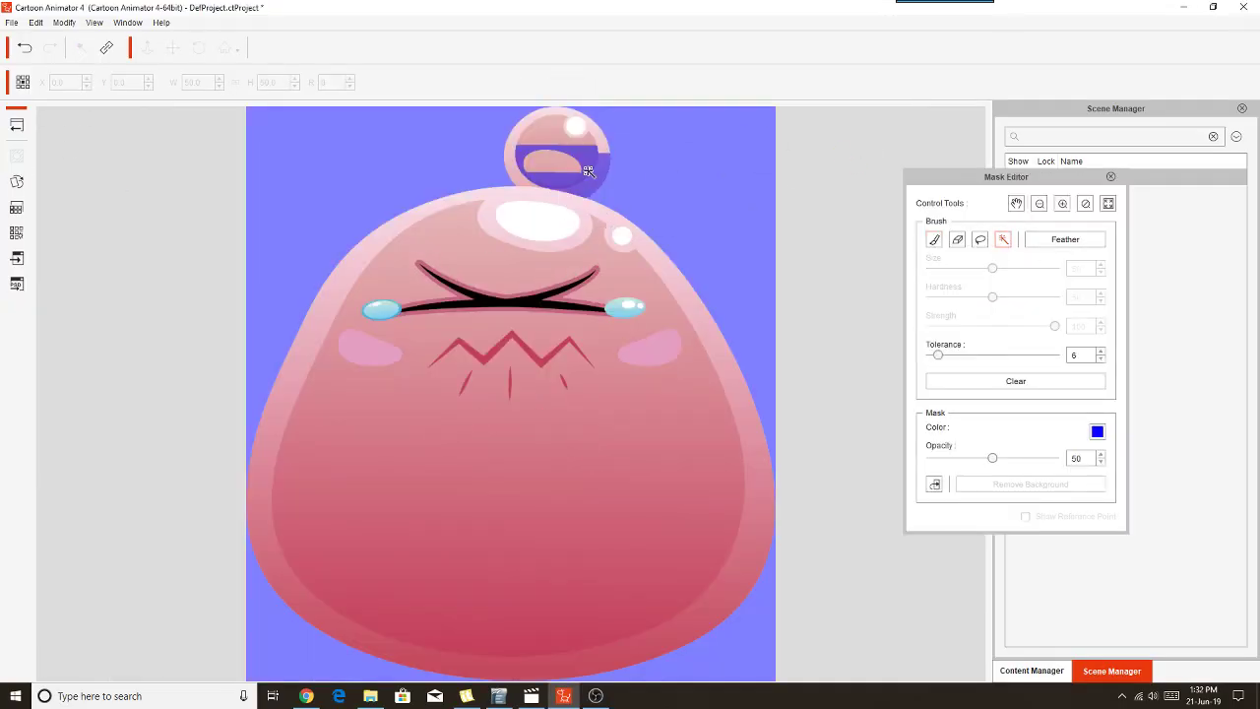
left_click(562, 145)
left_click(576, 125)
left_click(566, 142)
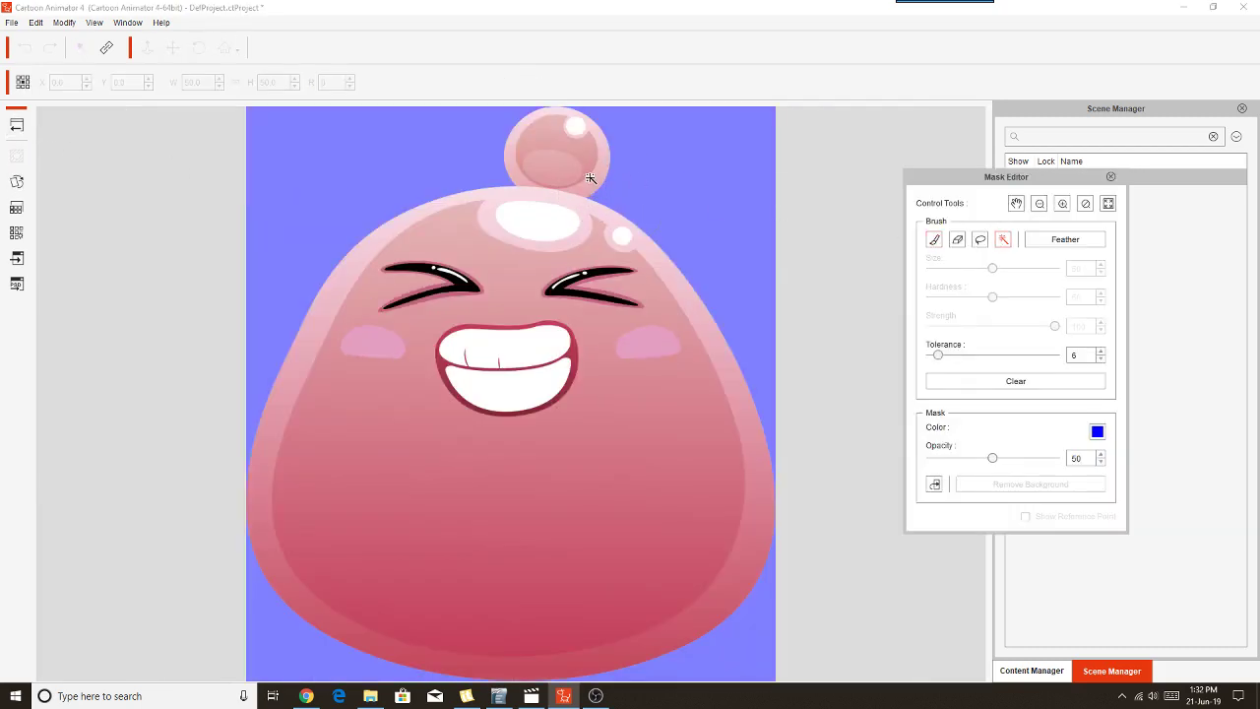
left_click(586, 176)
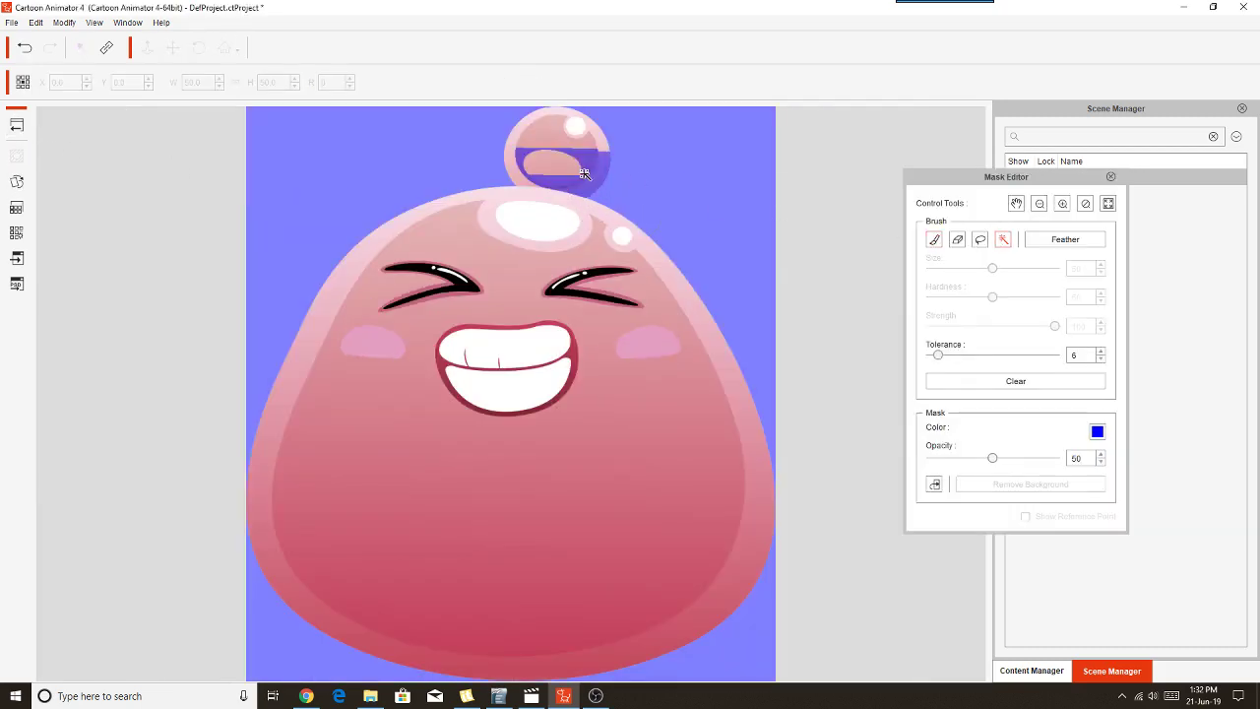
left_click(519, 165)
left_click(542, 131)
left_click(562, 111)
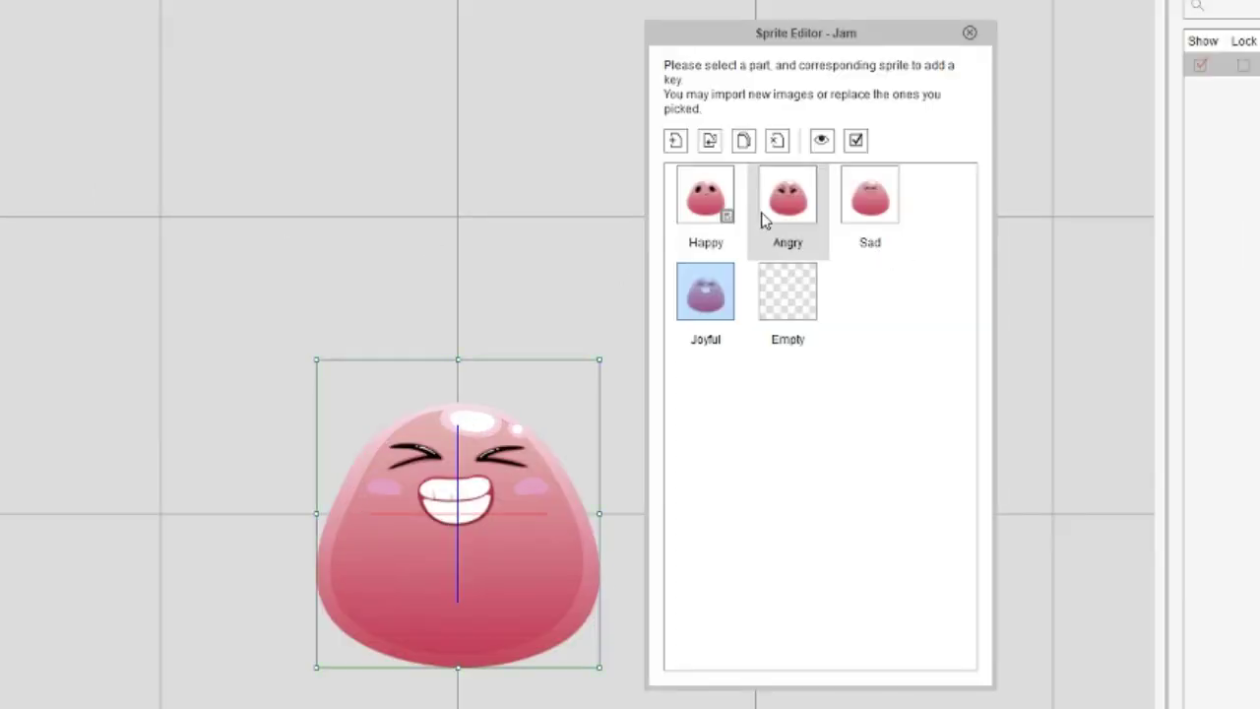
- Cycle through Angry, Sad, Joyful and Happy to check the masks, ending on Happy
left_click(773, 209)
left_click(862, 202)
left_click(729, 290)
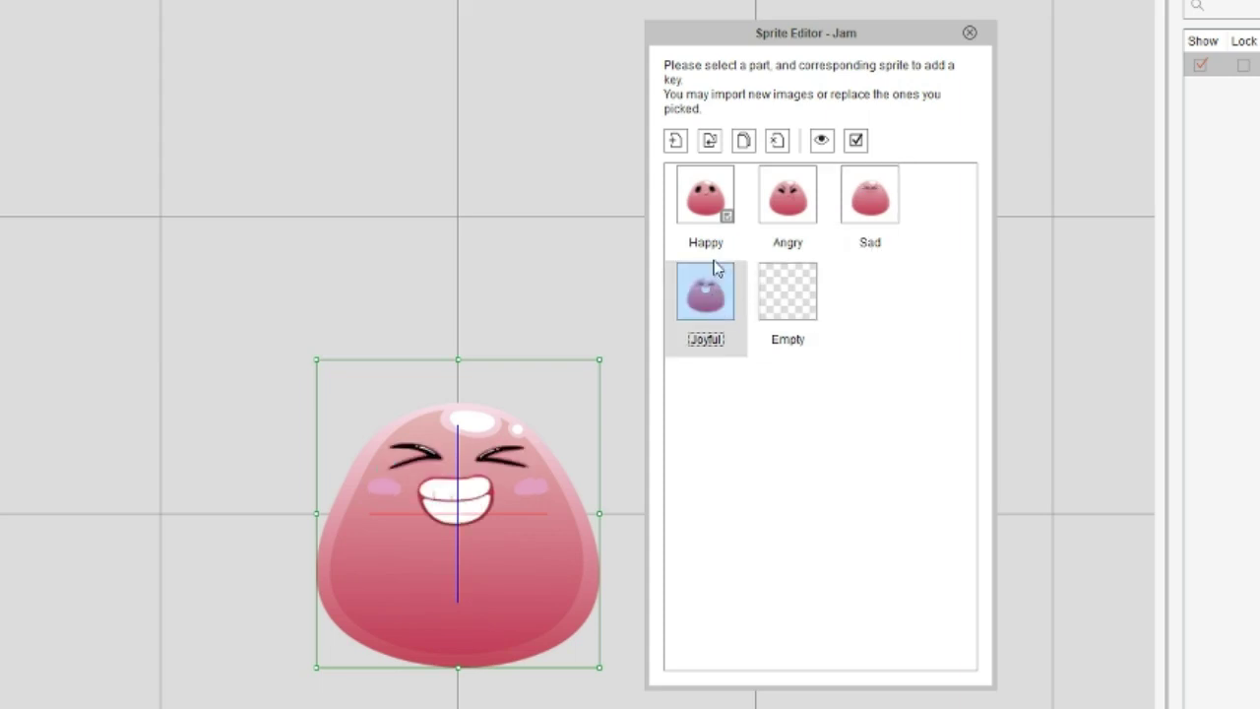
left_click(706, 204)
left_click(777, 194)
left_click(873, 199)
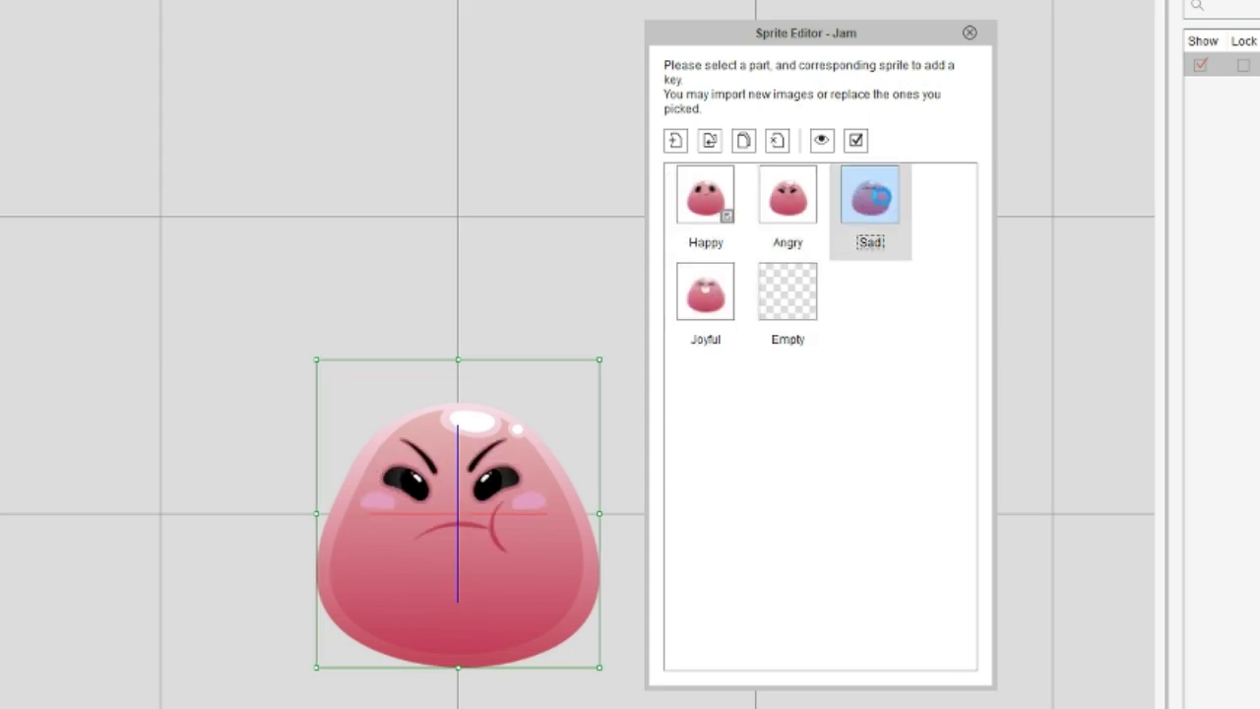
left_click(722, 289)
left_click(703, 203)
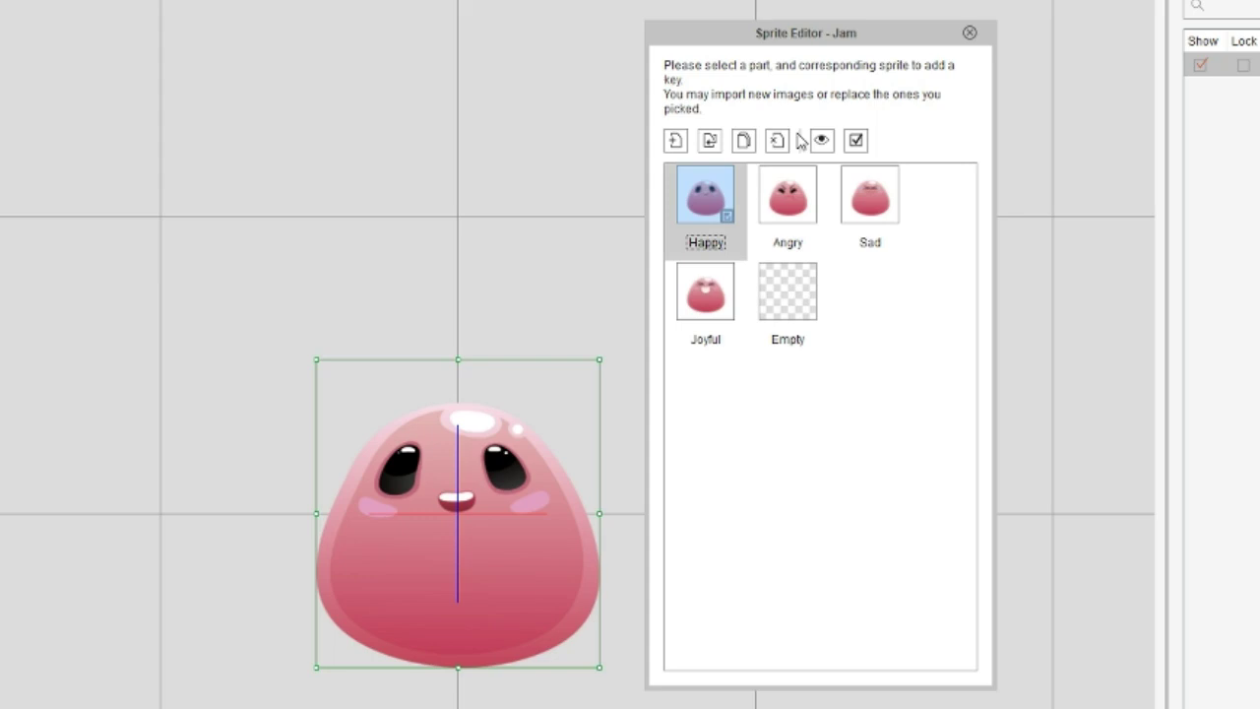
left_click(970, 32)
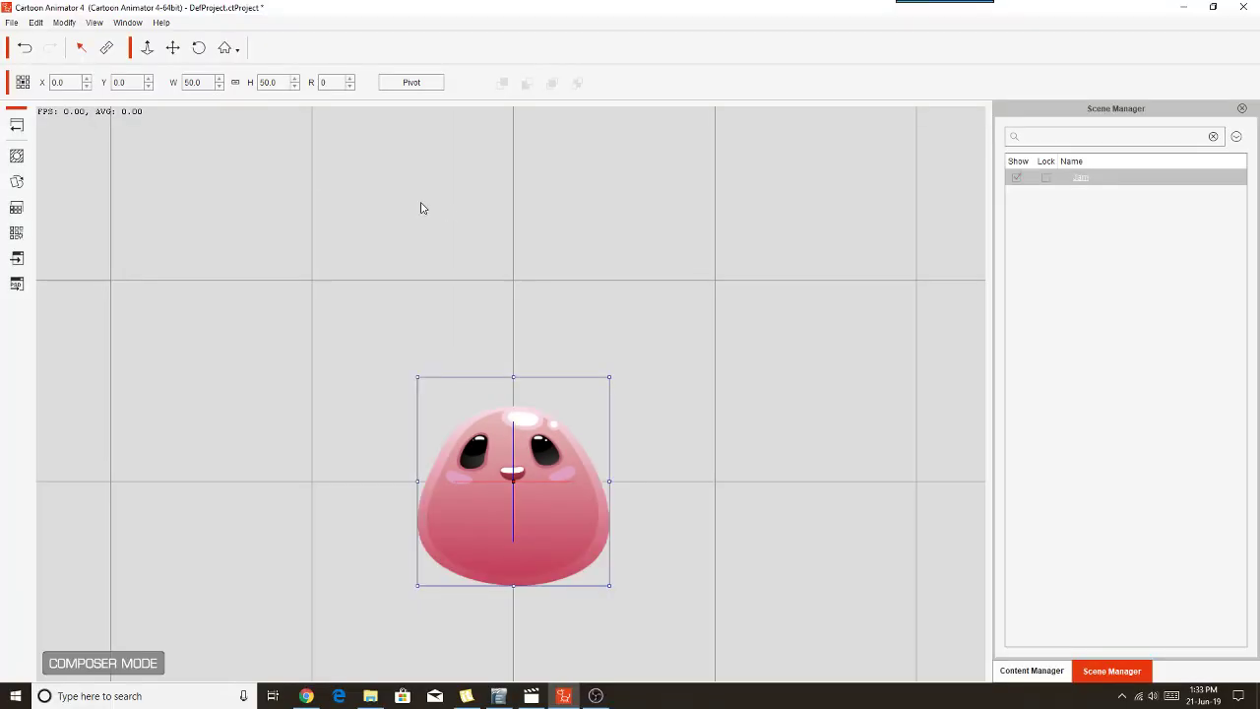
- Back on stage, place a second Jam right of the first and open it in Composer
left_click(18, 127)
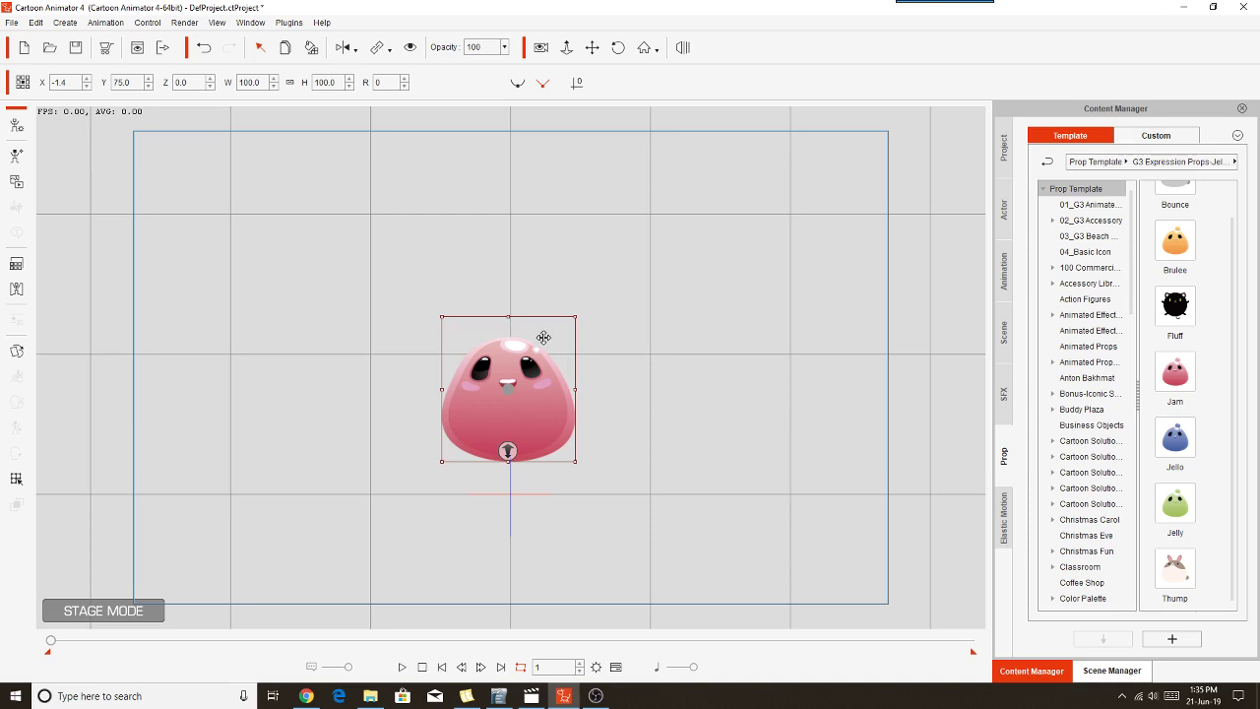
left_click(607, 419)
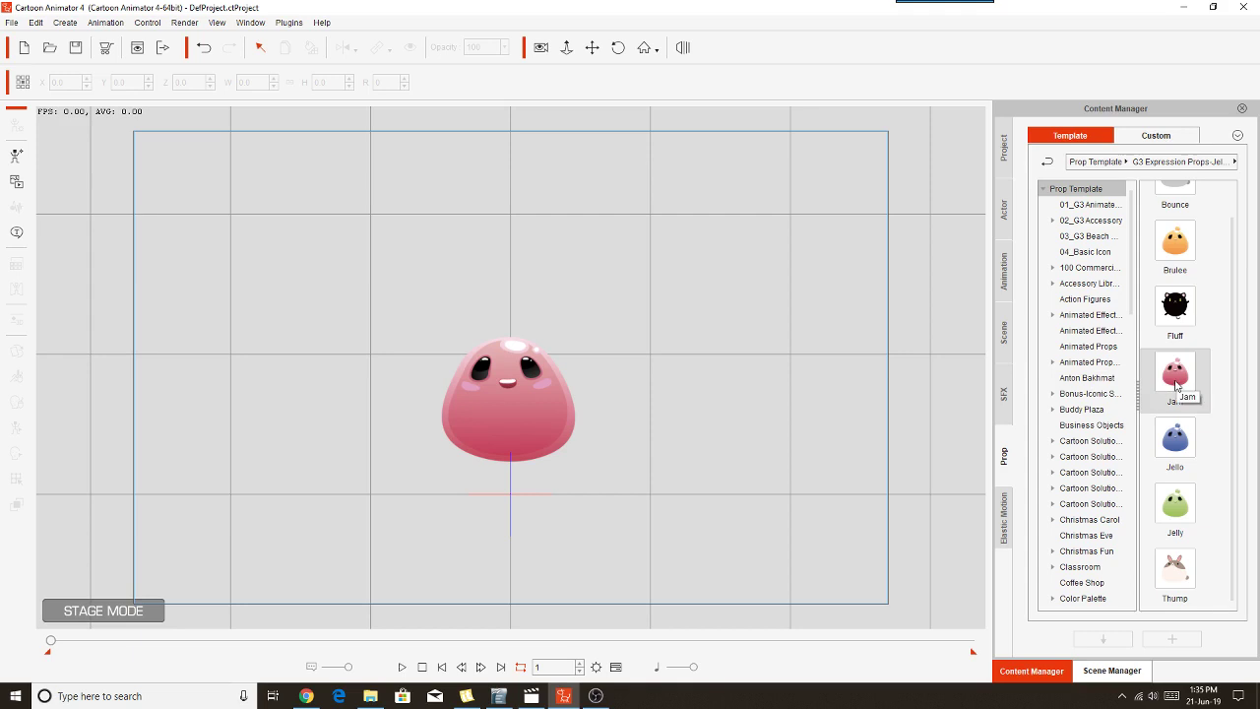
double_click(1176, 384)
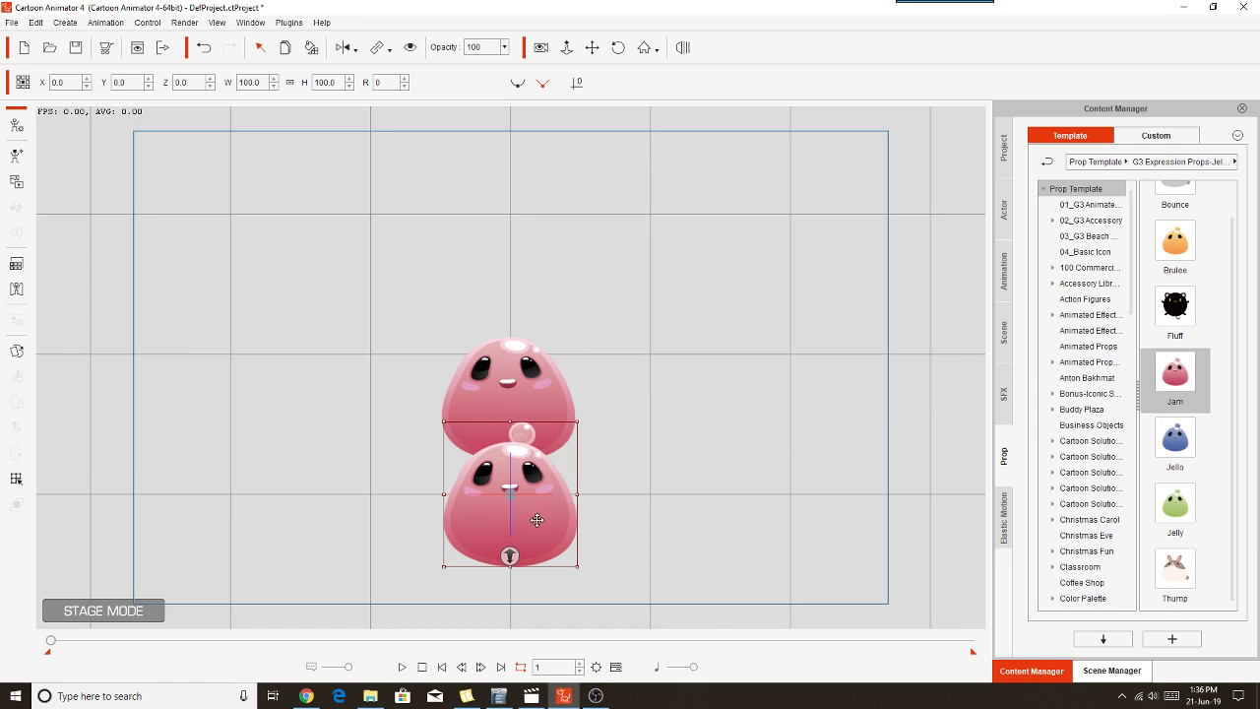
left_click_drag(536, 520, 715, 416)
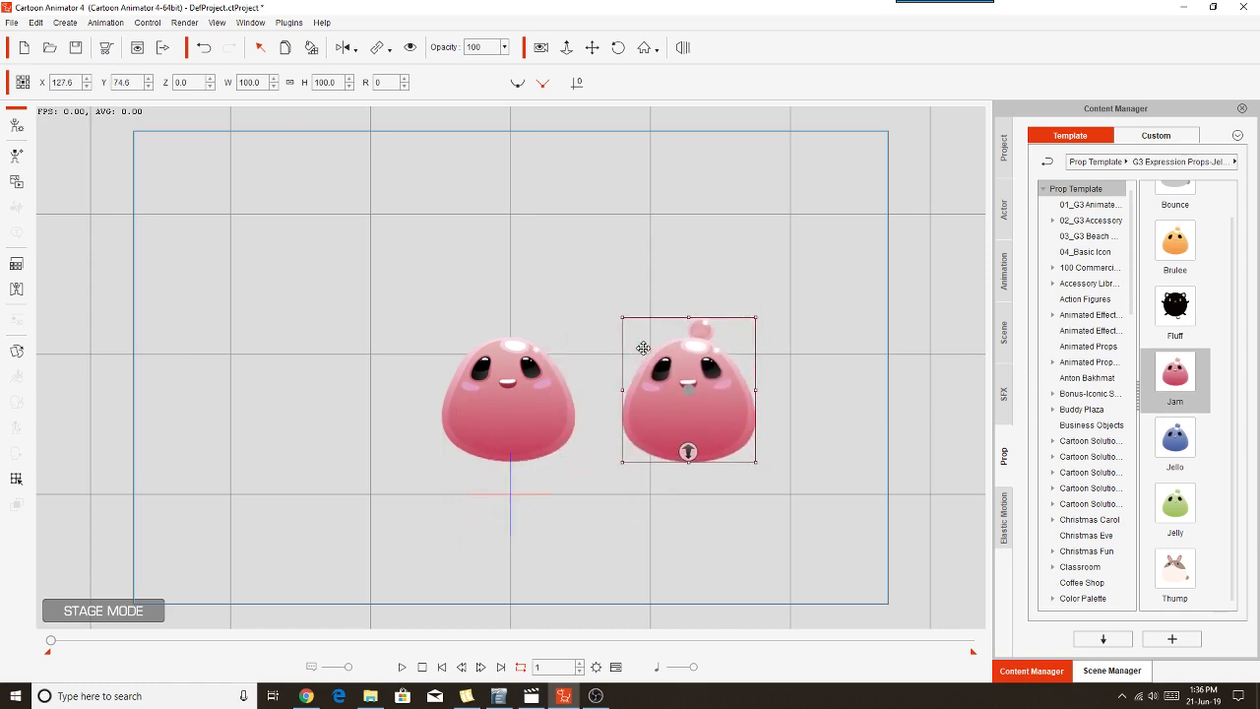
left_click(17, 126)
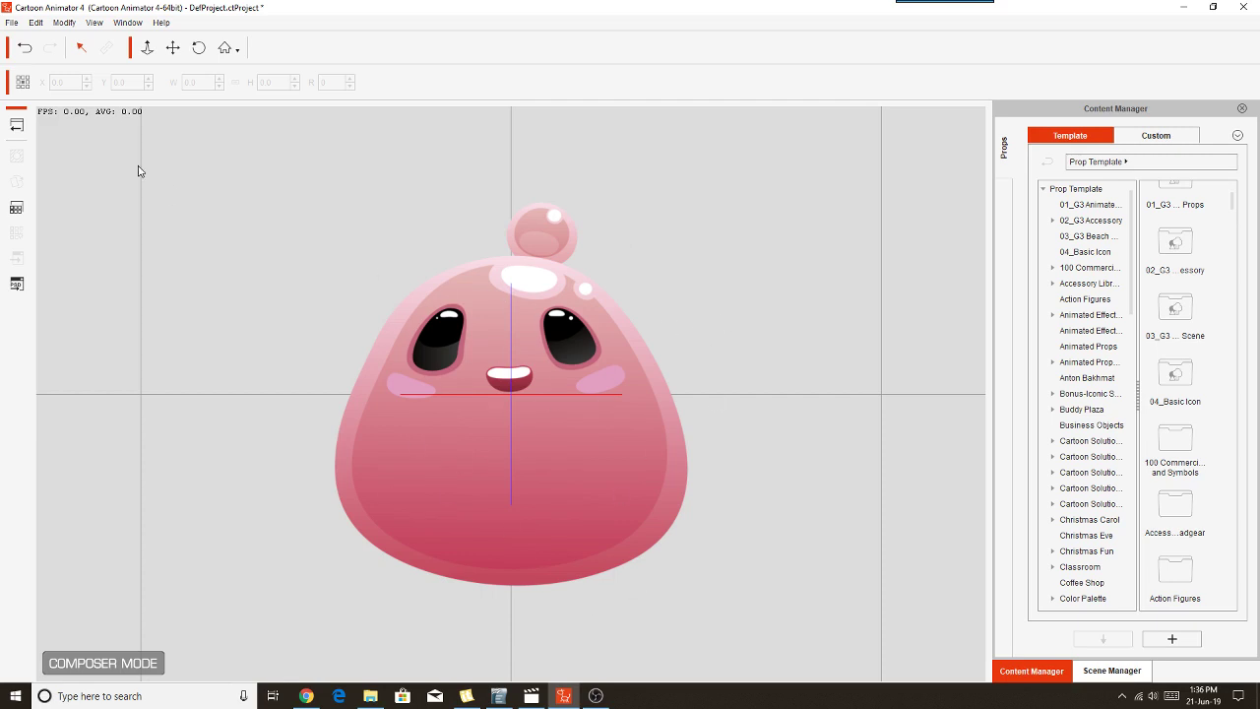
- Mask out the second Jam's body with the magic wand, leaving only the pink top bubble
left_click(474, 432)
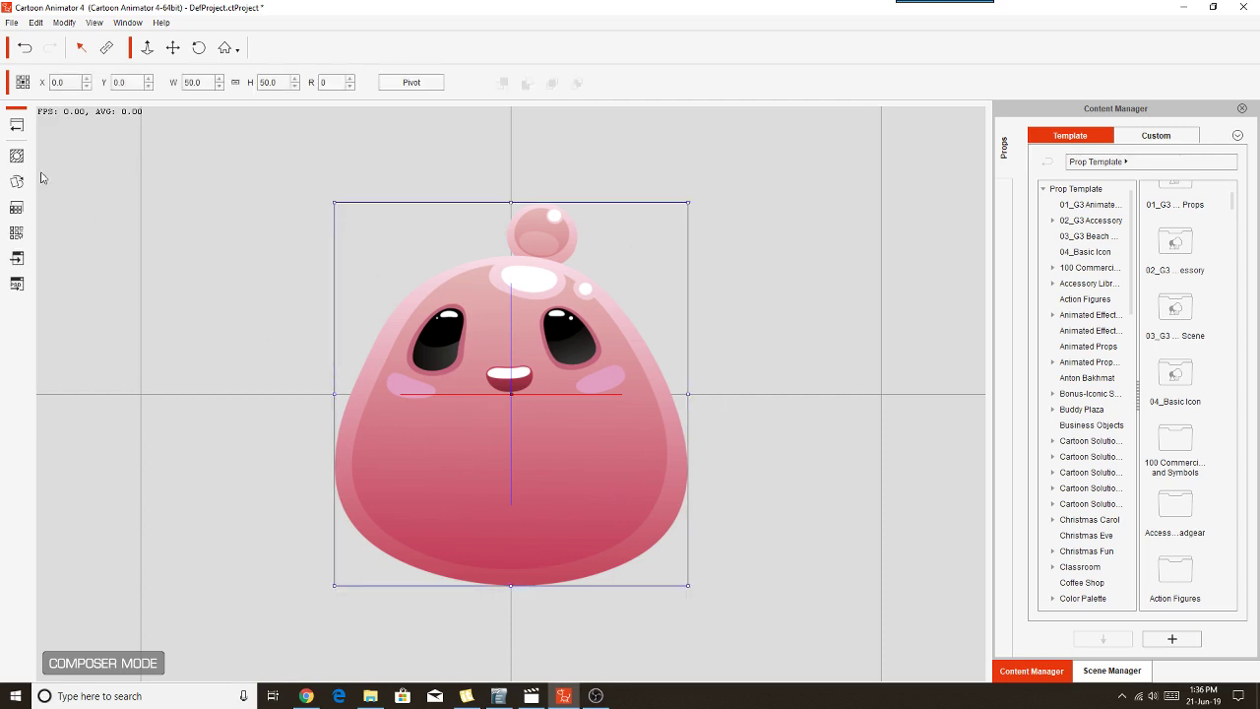
left_click(16, 157)
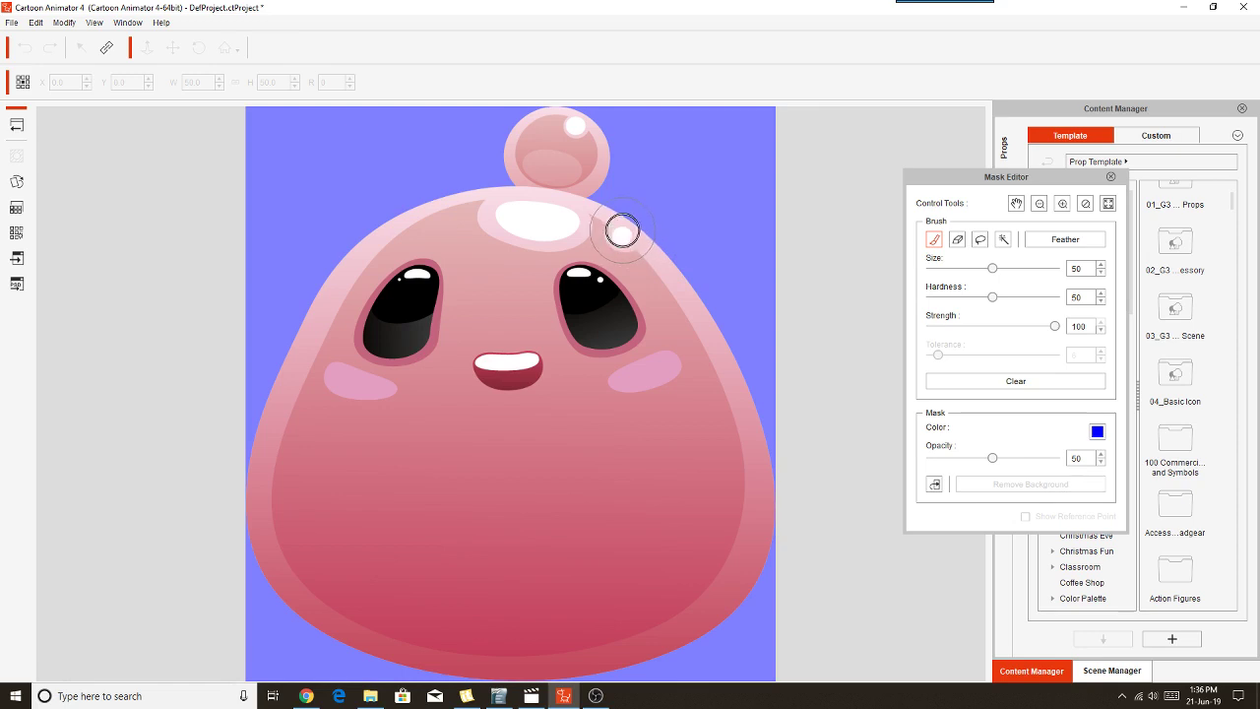
left_click(1004, 240)
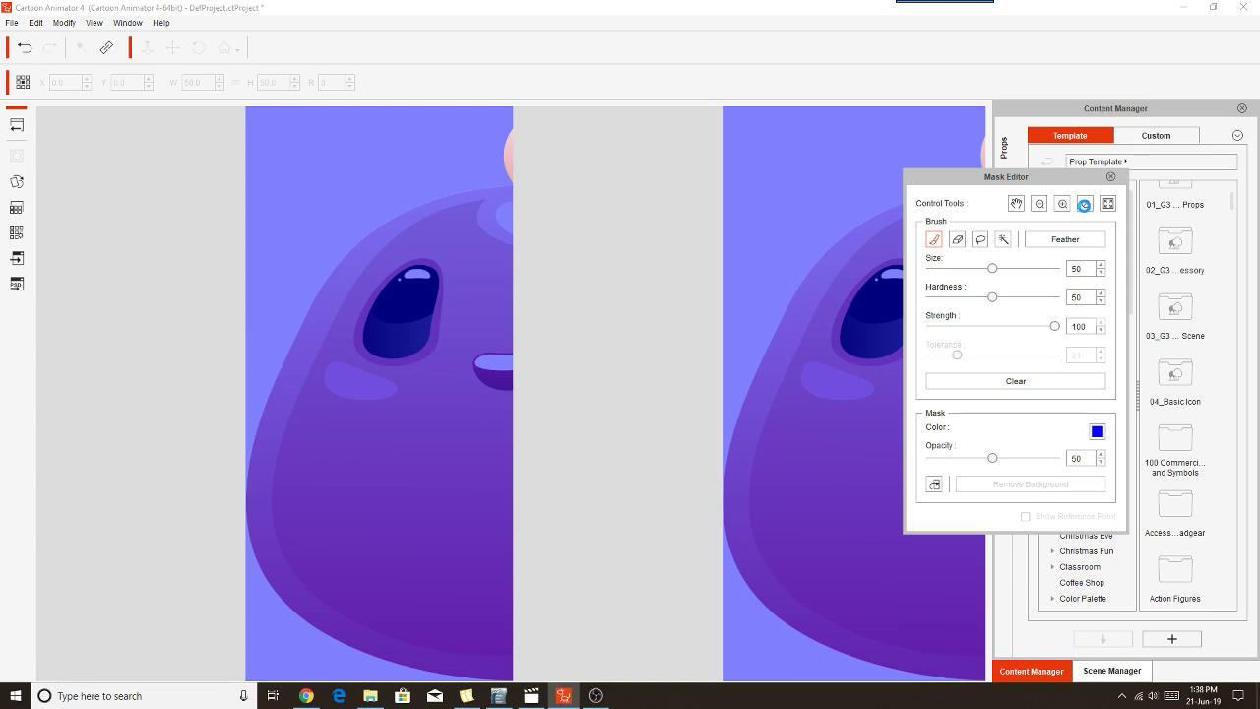
left_click(1085, 204)
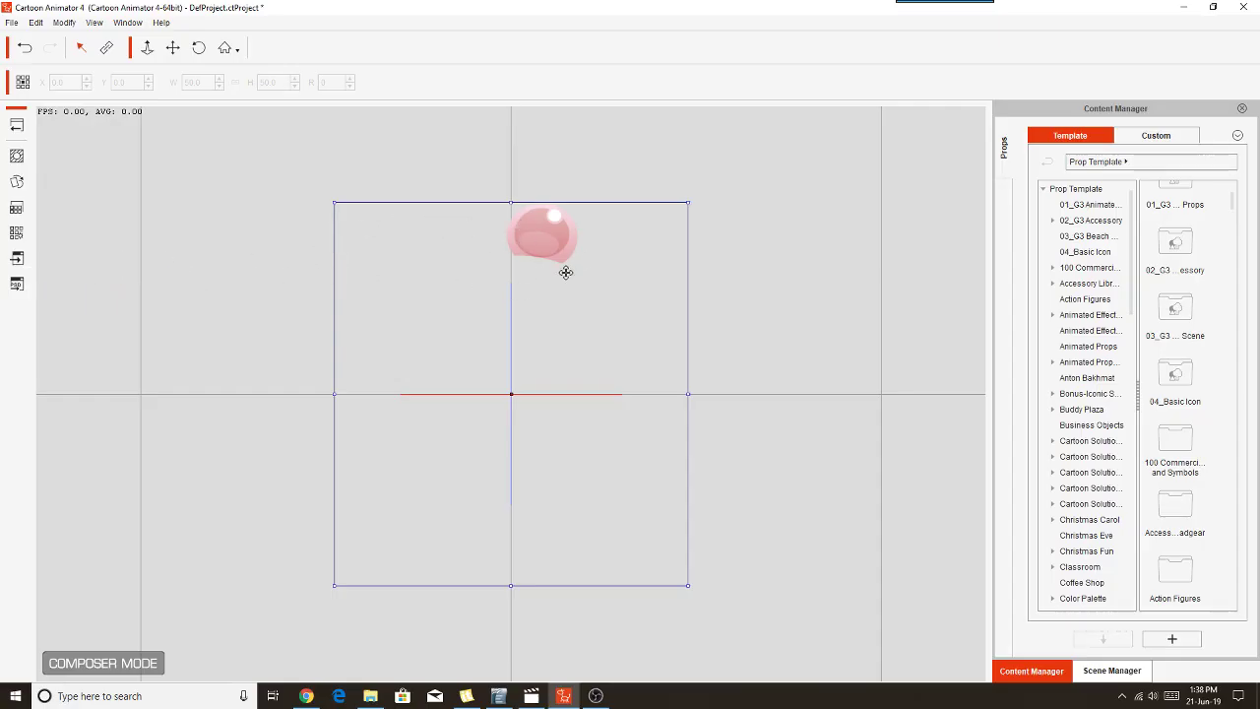
- Back on the stage, drag the Jam Bubble Knot prop onto the top of Jam's head
left_click(17, 126)
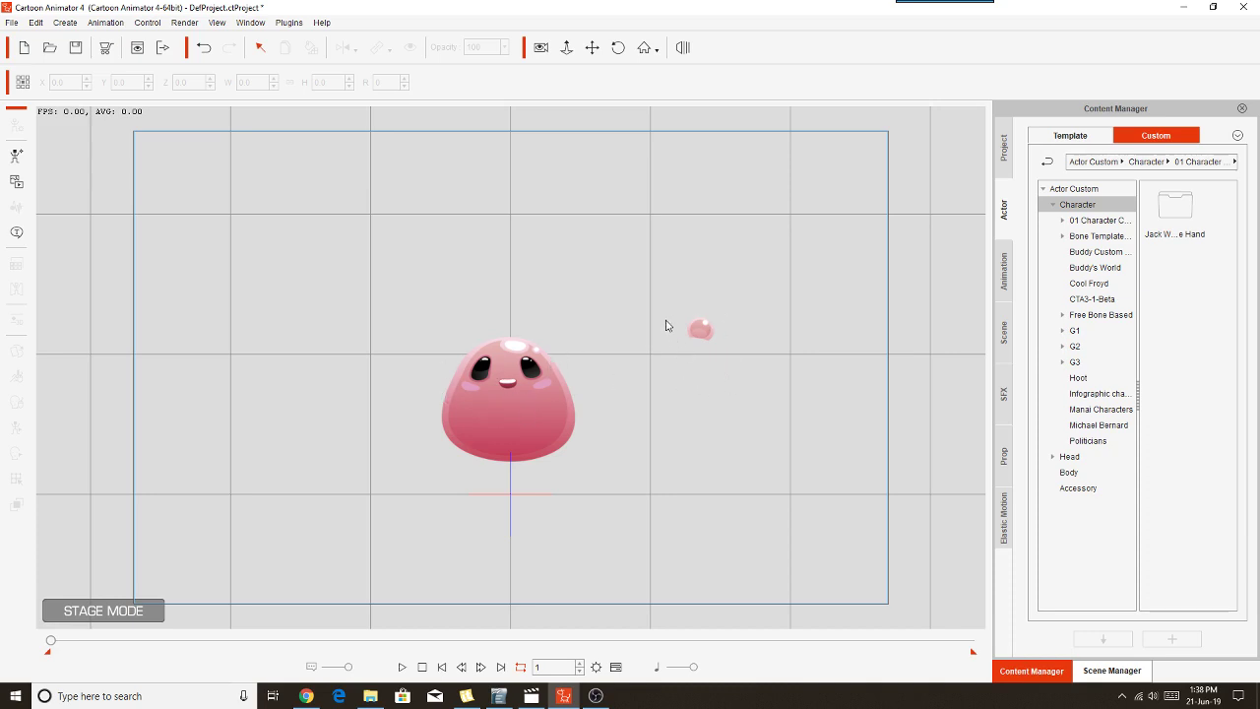
left_click(703, 330)
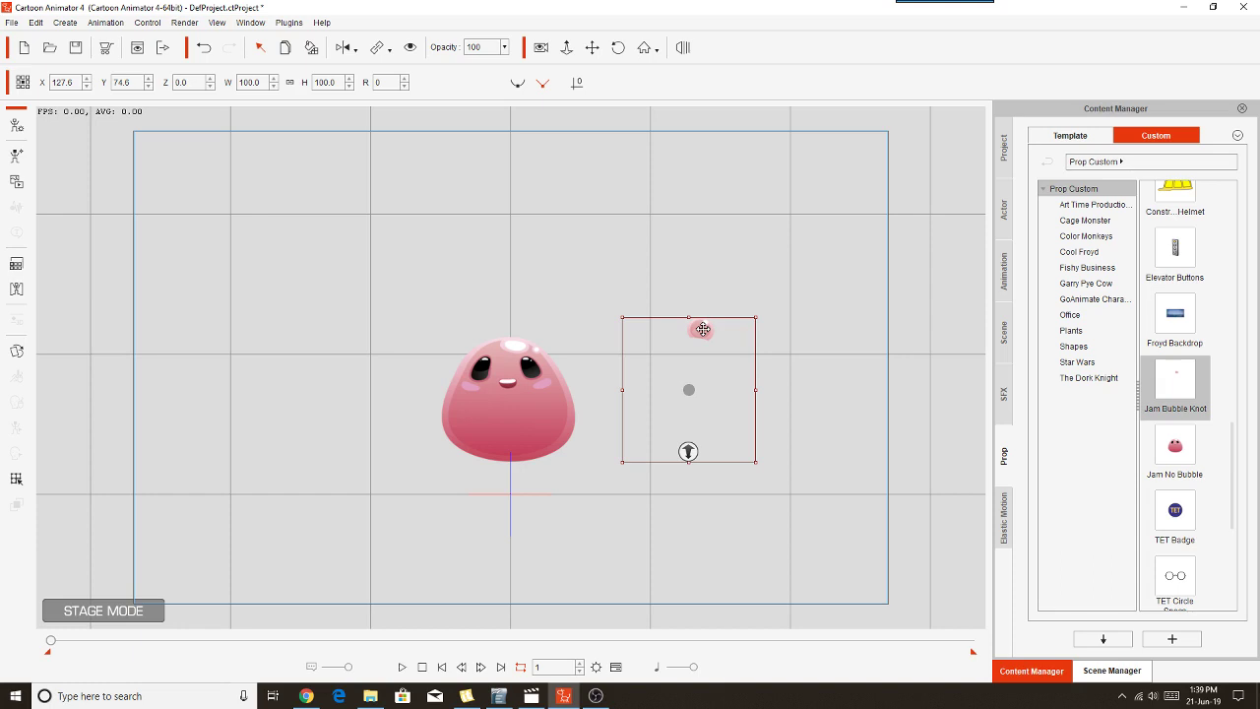
left_click_drag(703, 330, 612, 318)
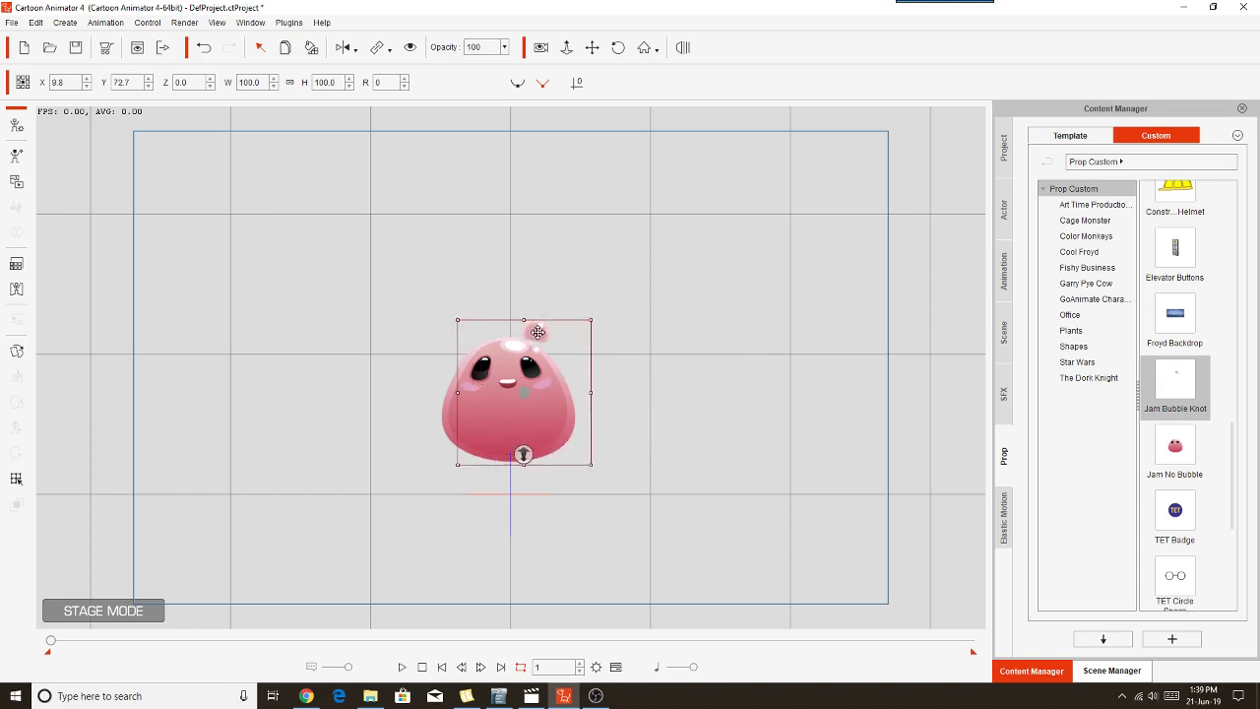
left_click_drag(538, 333, 523, 328)
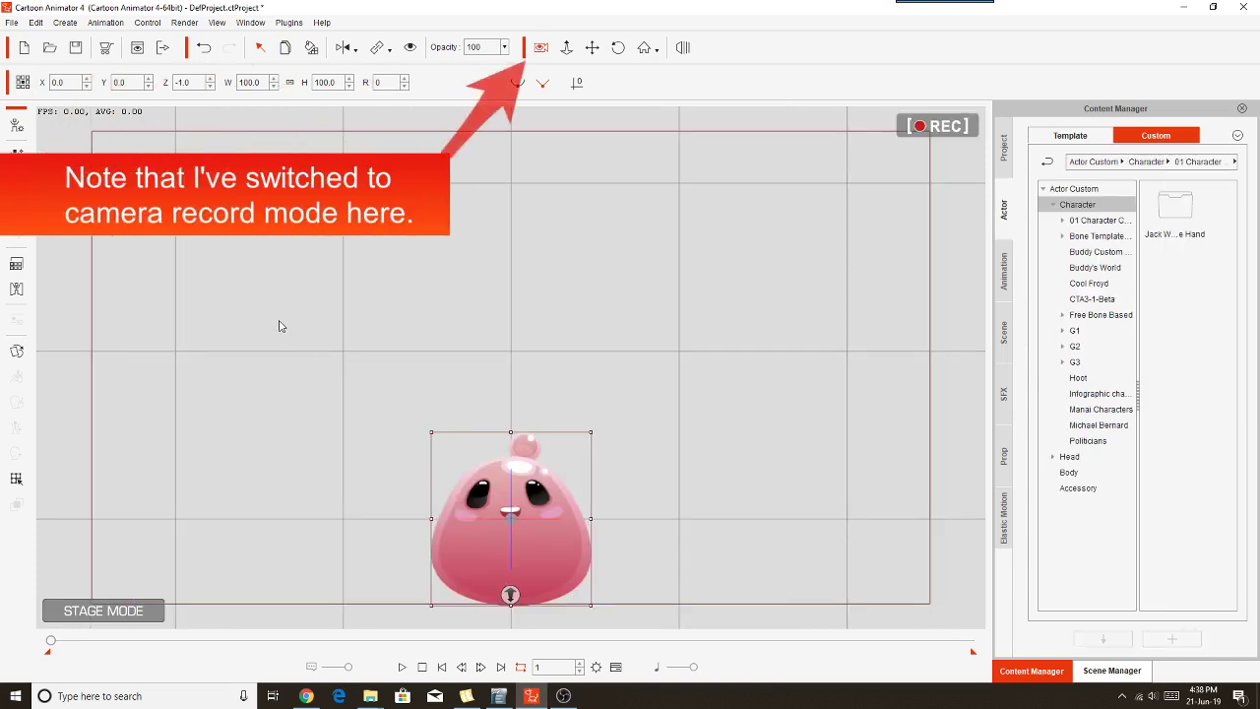
- Marquee-select Jam and its bubble knot and raise them together to about Y 36.7
left_click_drag(280, 323, 691, 650)
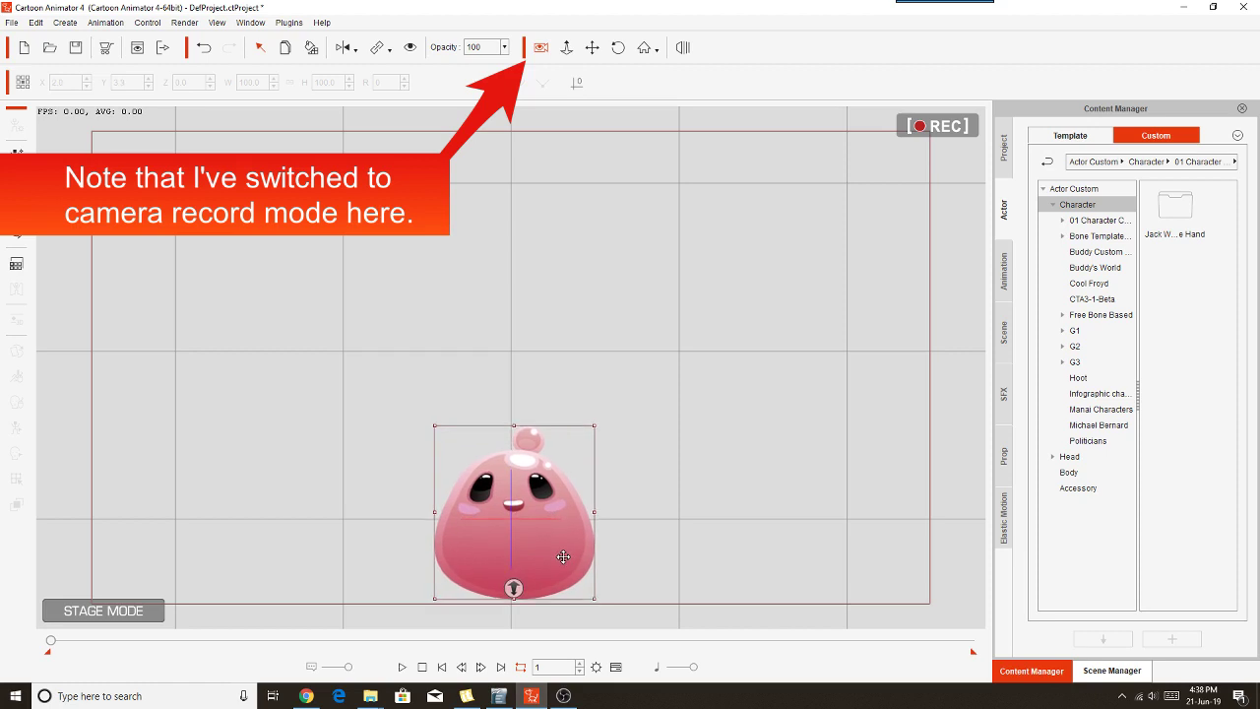
left_click_drag(559, 563, 559, 502)
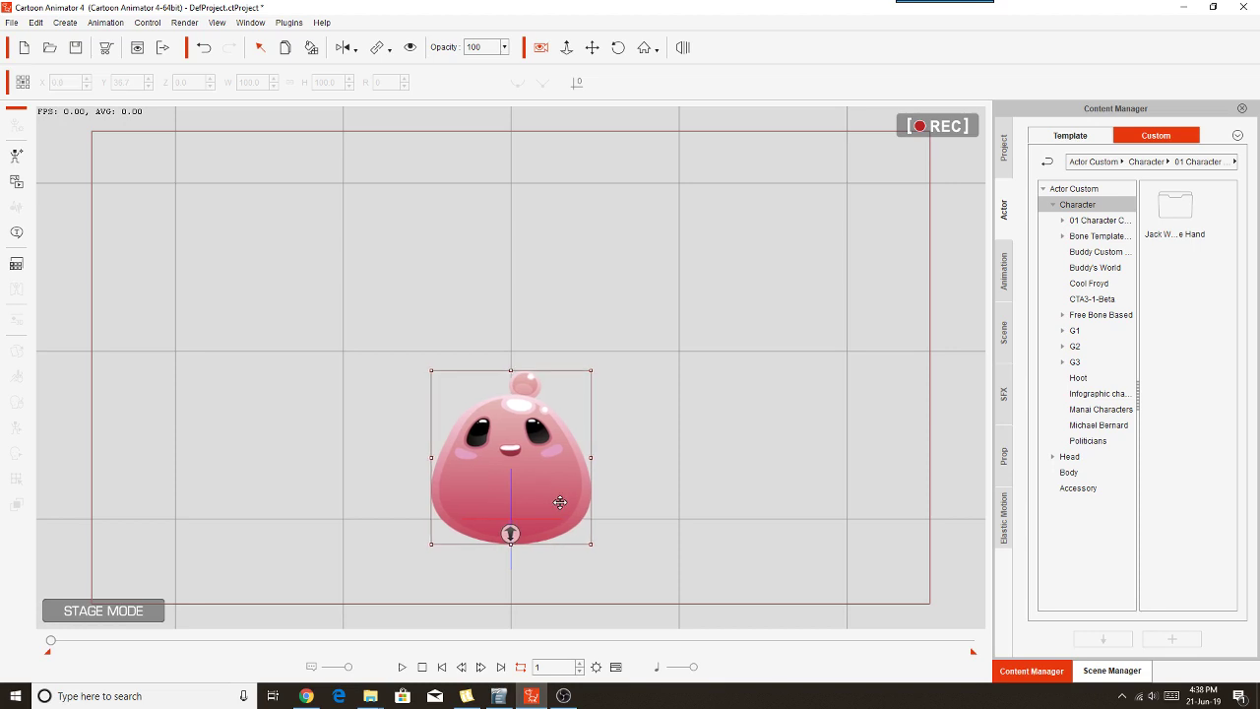
left_click(697, 457)
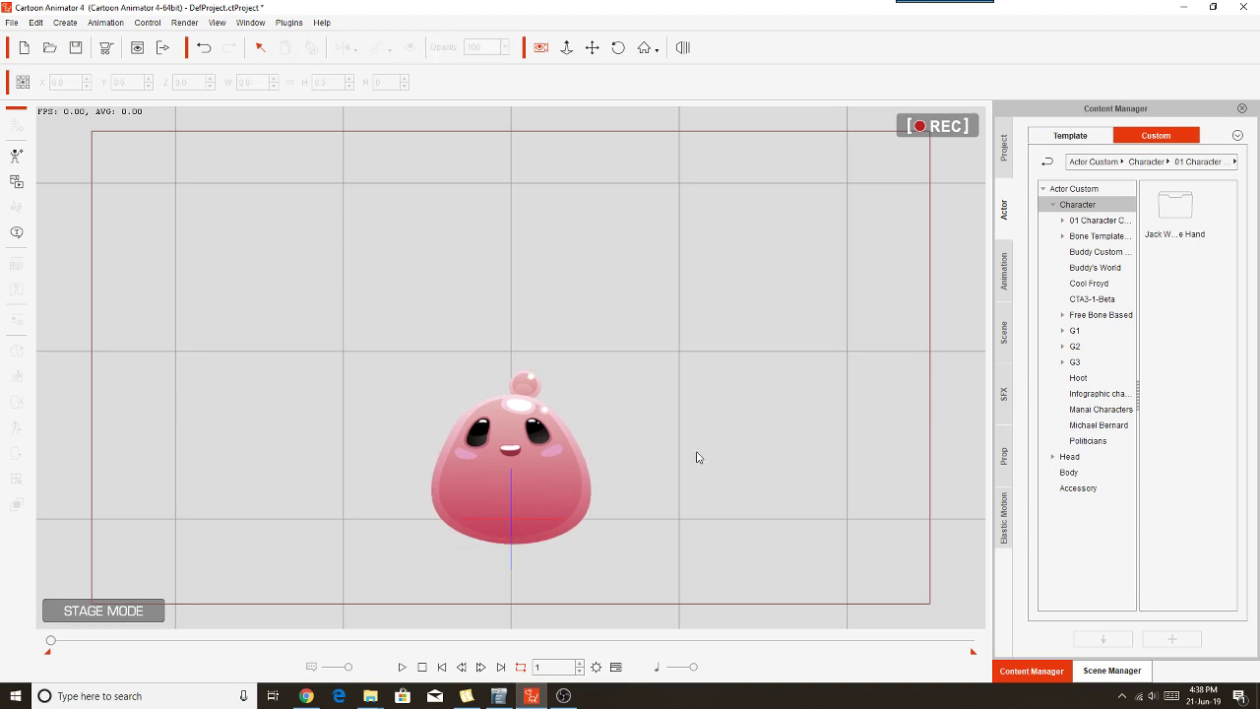
- In Scene Manager, drag the Jam(0) row onto the Jam prop, then return to Content Manager
left_click(1113, 672)
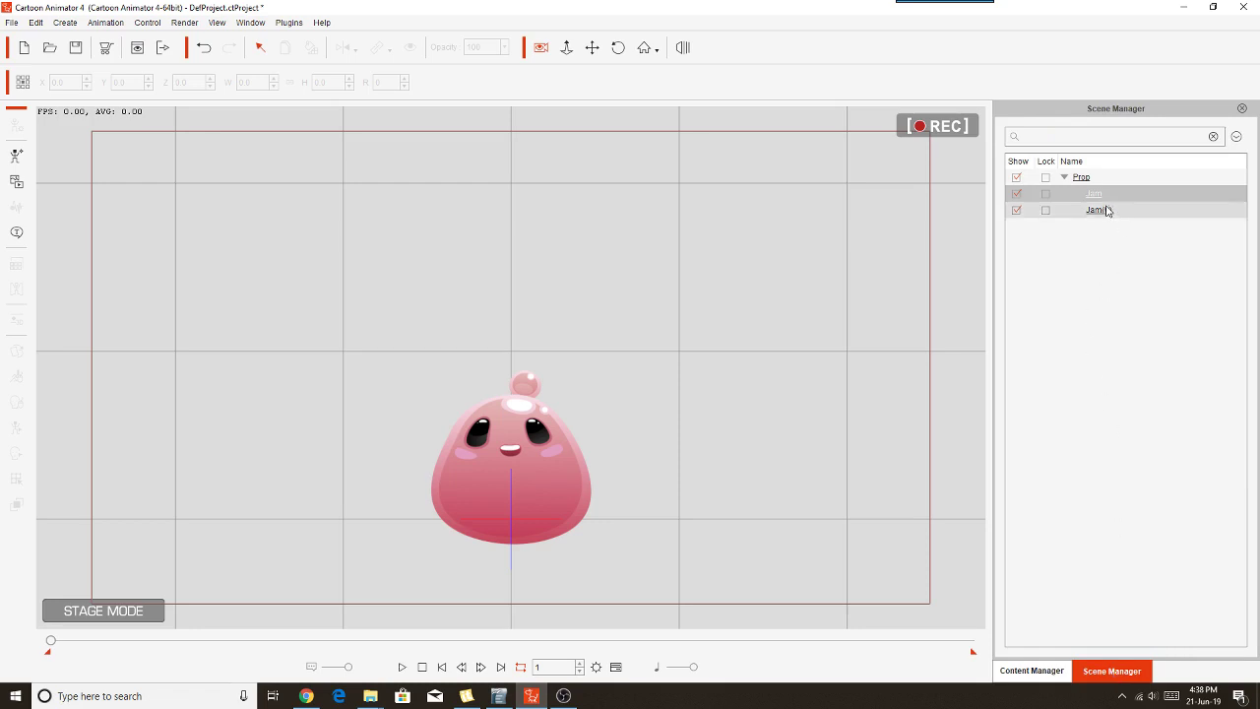
left_click_drag(1106, 210, 1097, 204)
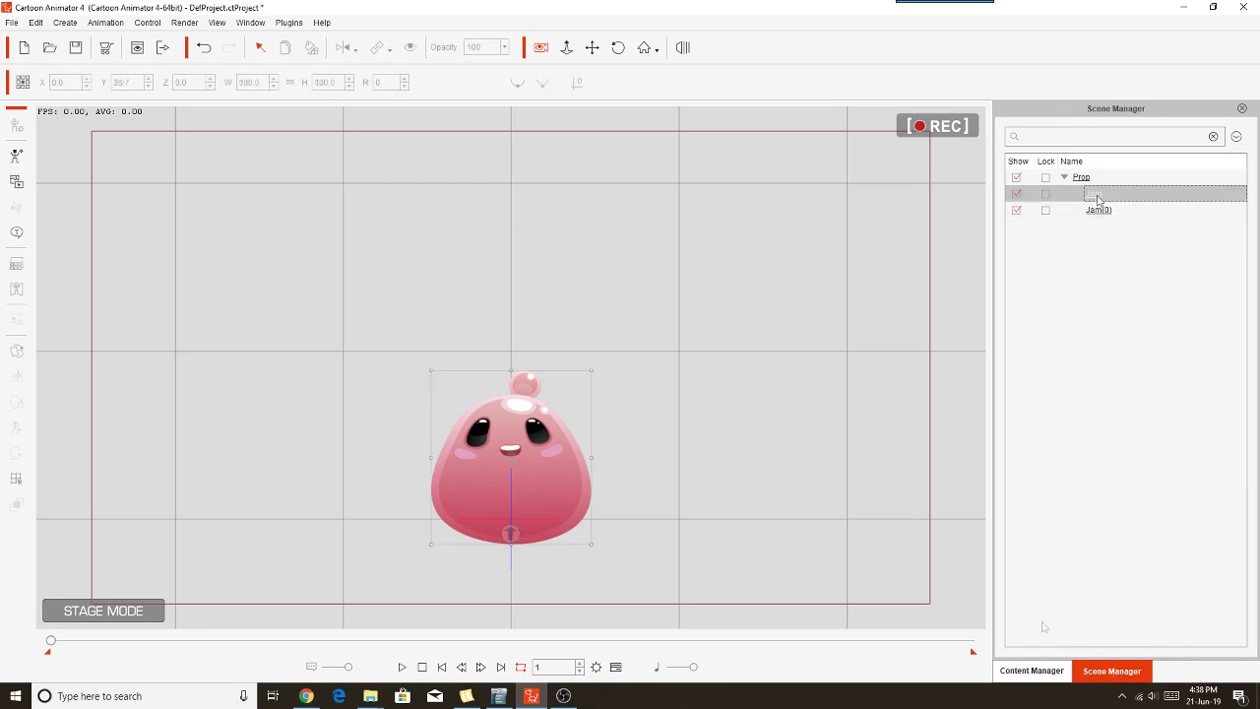
left_click(1034, 671)
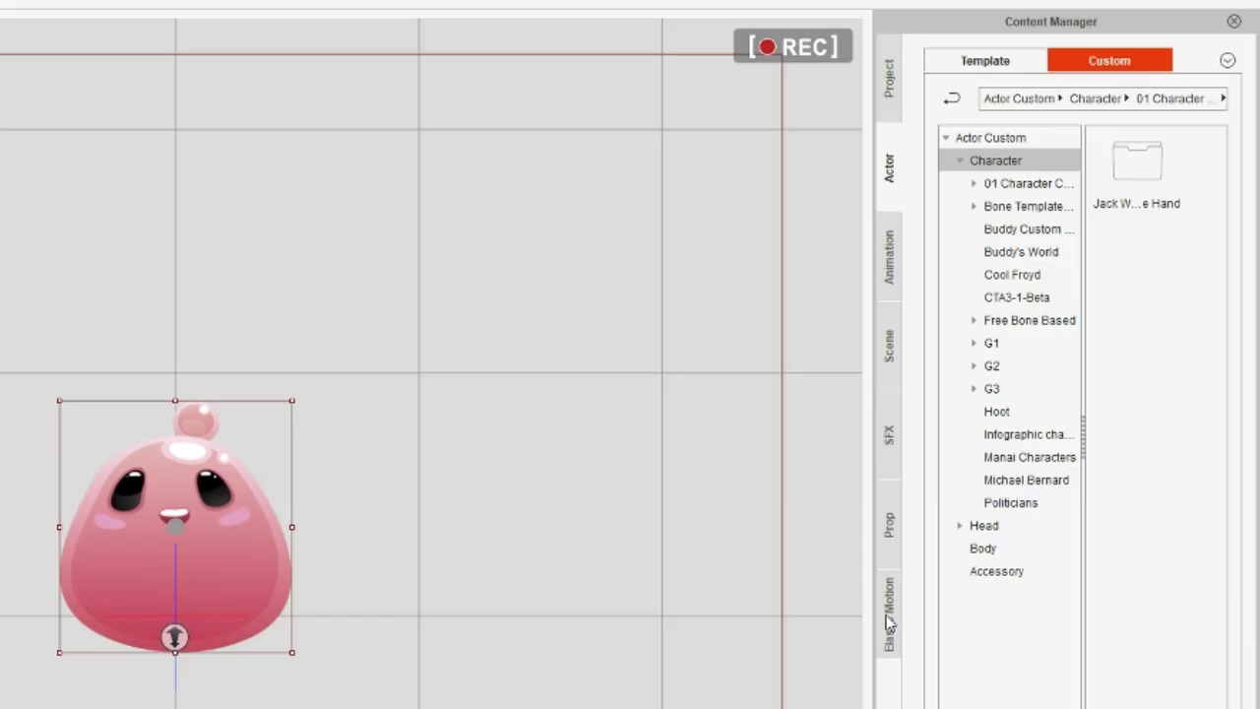
- List the Elastic Motion templates under 1_Entrance > G3 Elastic Motion > 8_FFD Clip
left_click(890, 616)
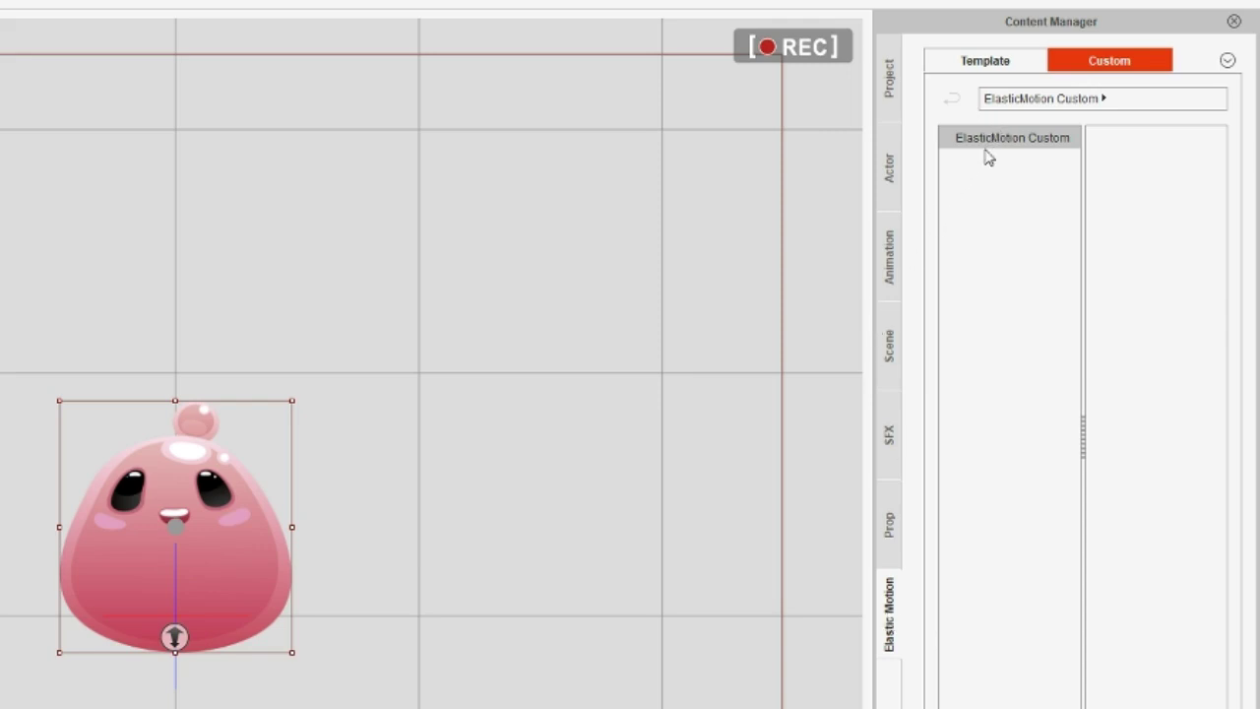
left_click(989, 69)
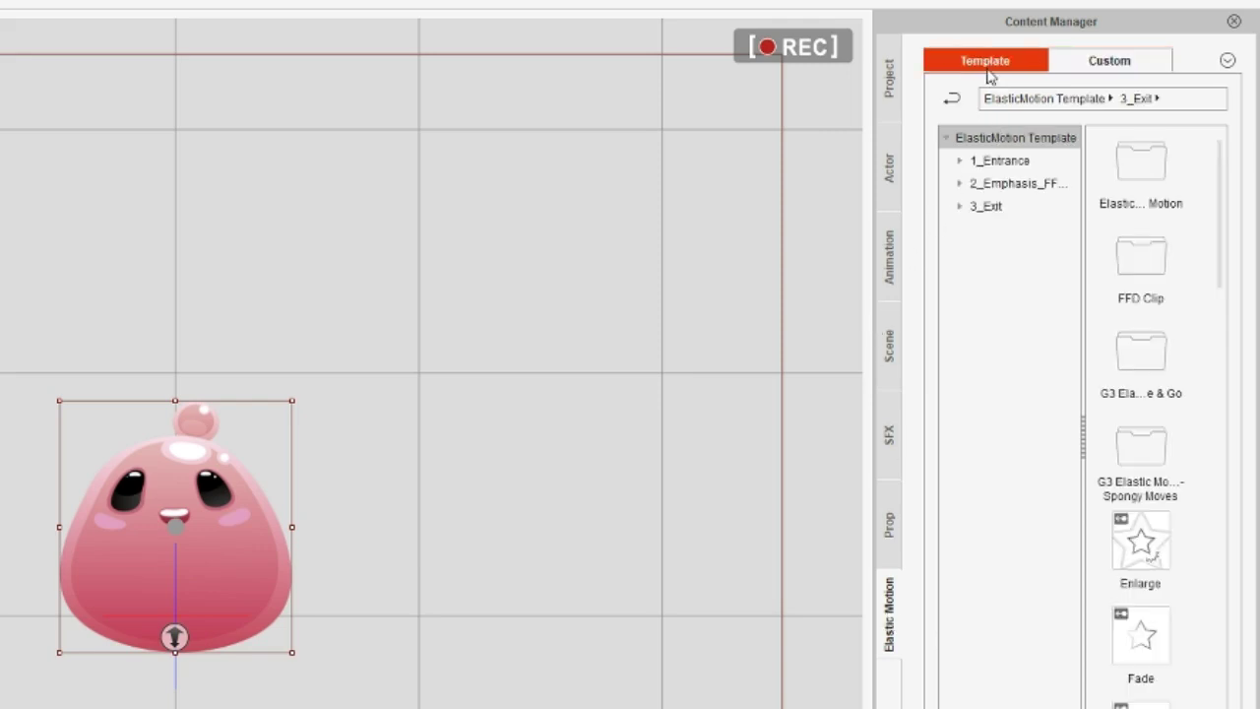
left_click(963, 162)
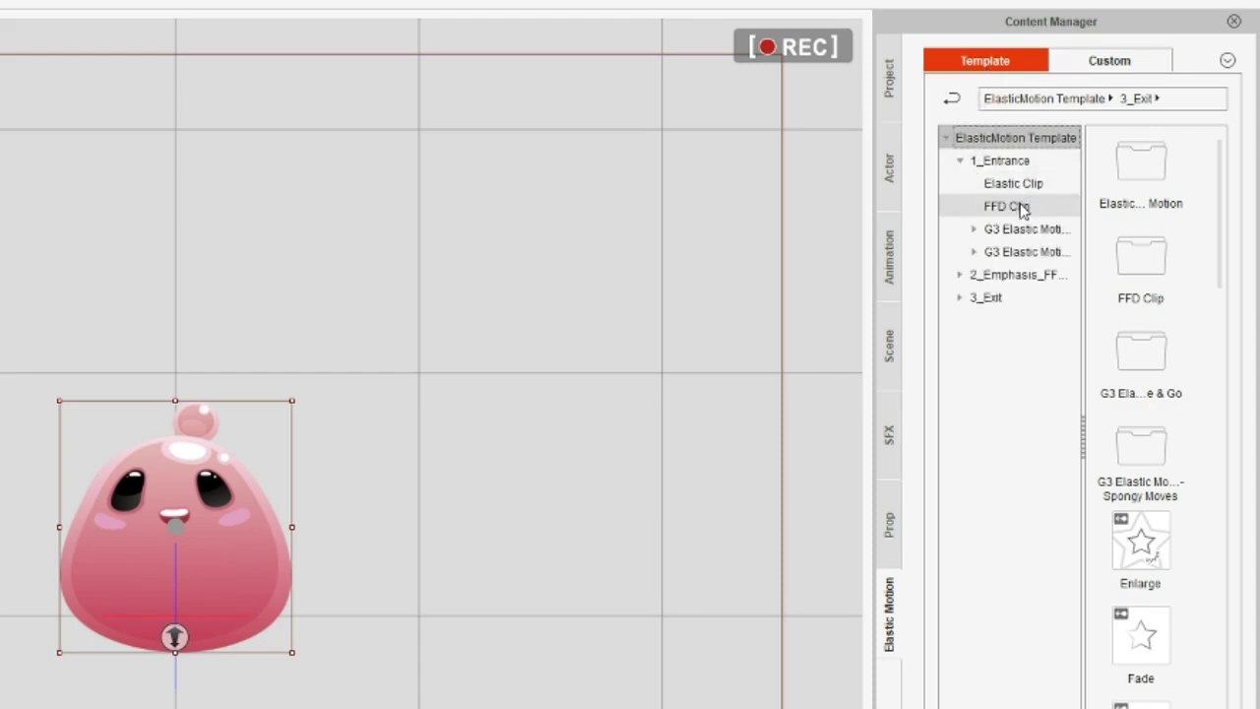
left_click(975, 229)
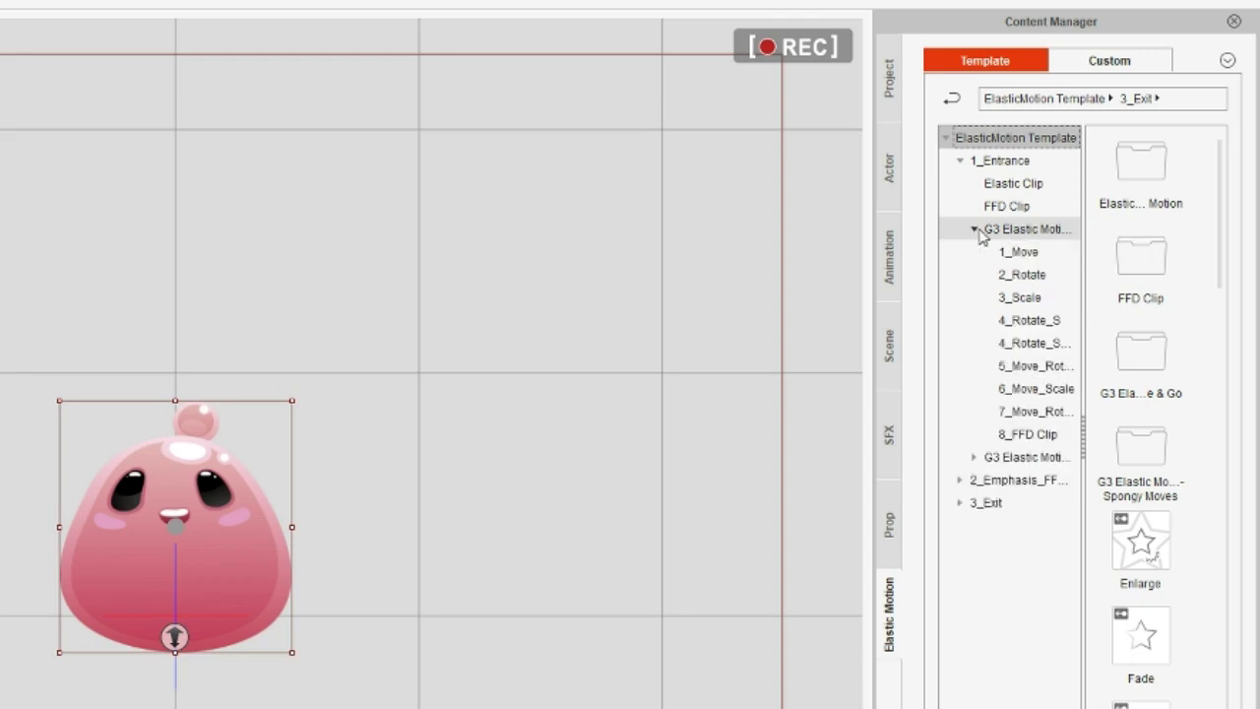
left_click(1027, 436)
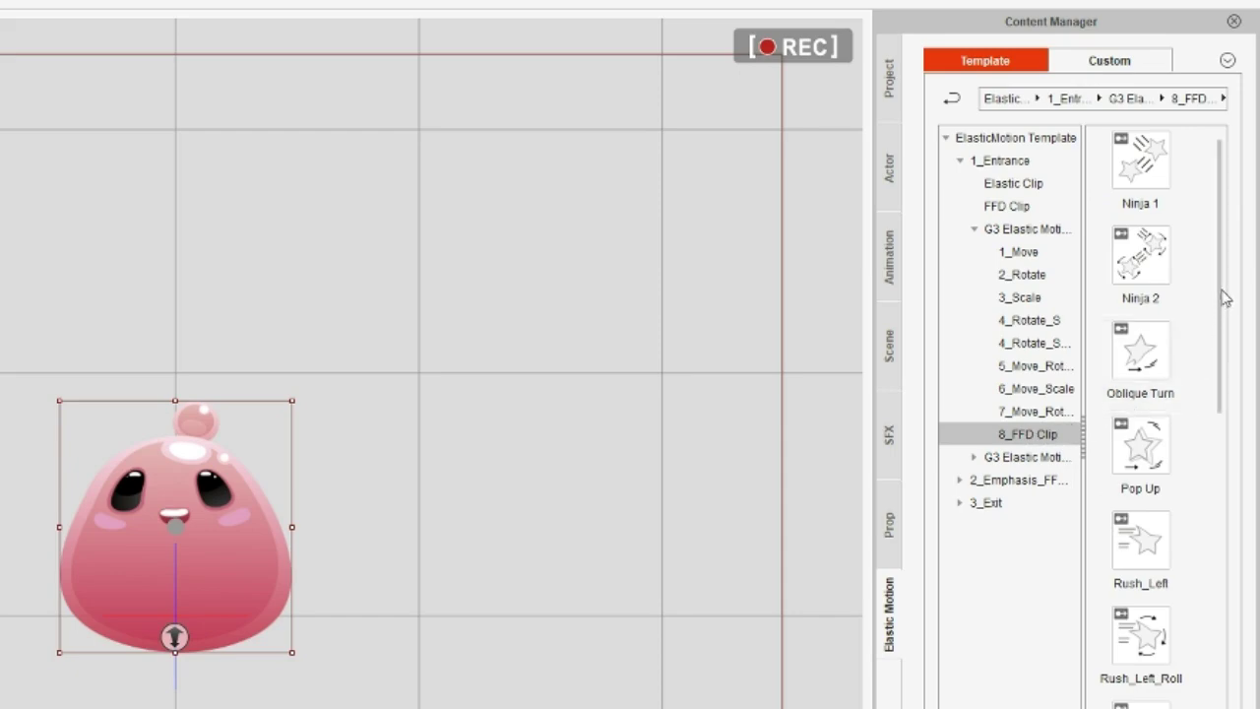
scroll(1221, 292, "down", 1)
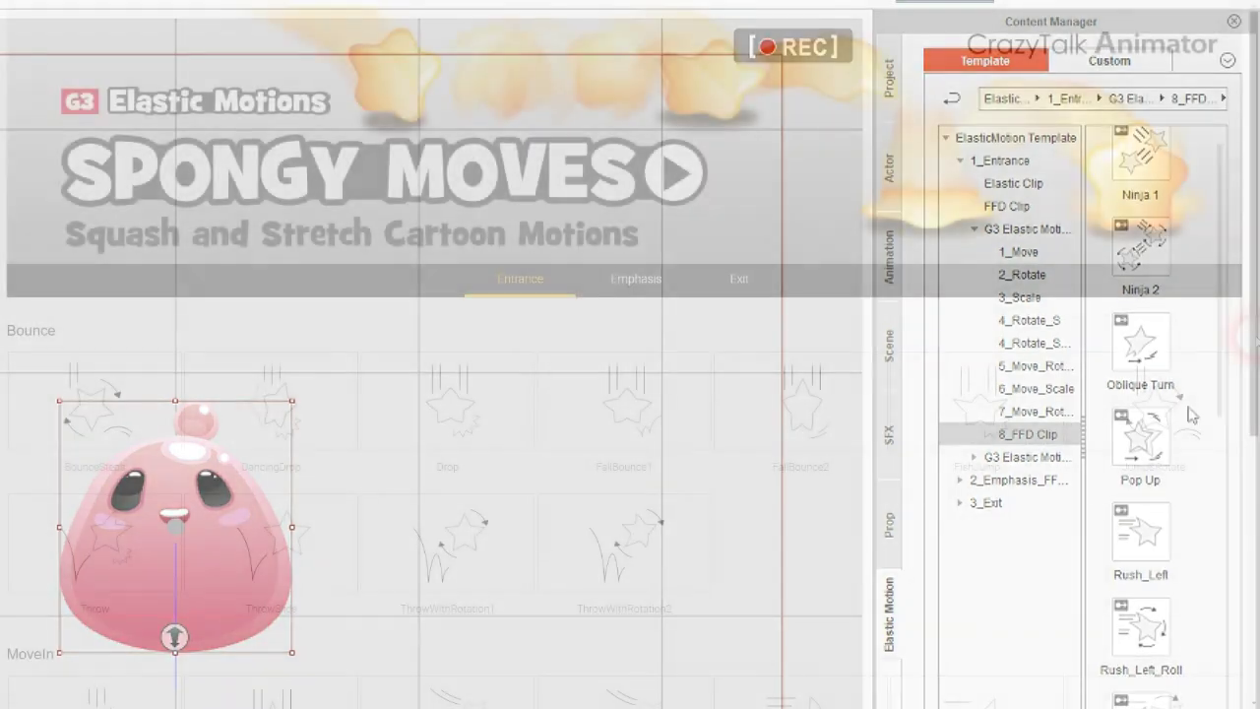
- Browse the Spongy Moves Emphasis motions on the Reallusion page, then view its Exit set
left_click_drag(1256, 340, 1247, 501)
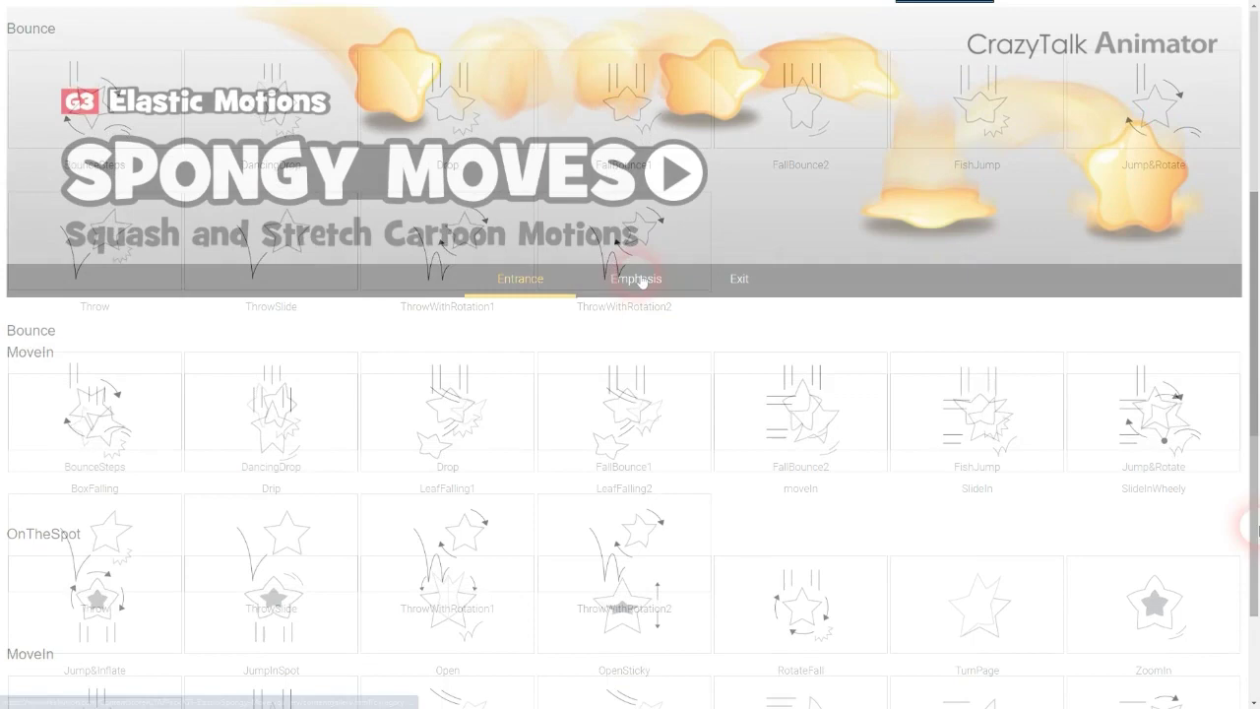
left_click(640, 281)
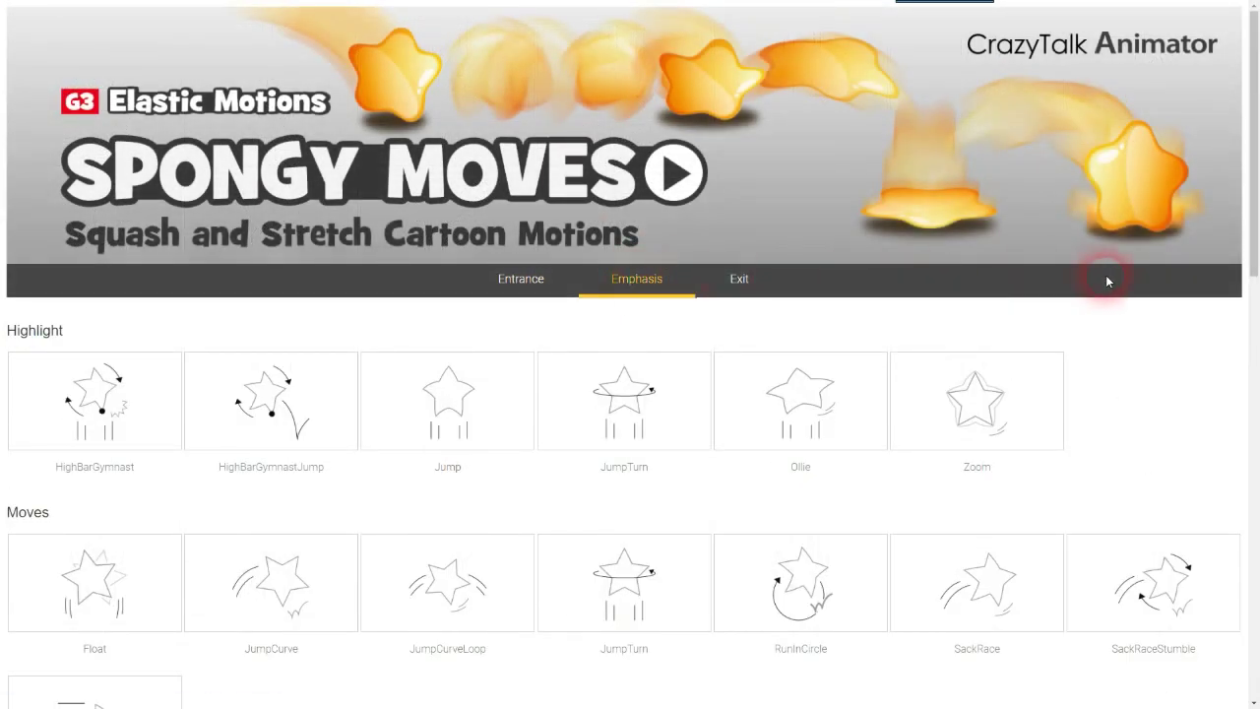
left_click_drag(1247, 187, 1249, 261)
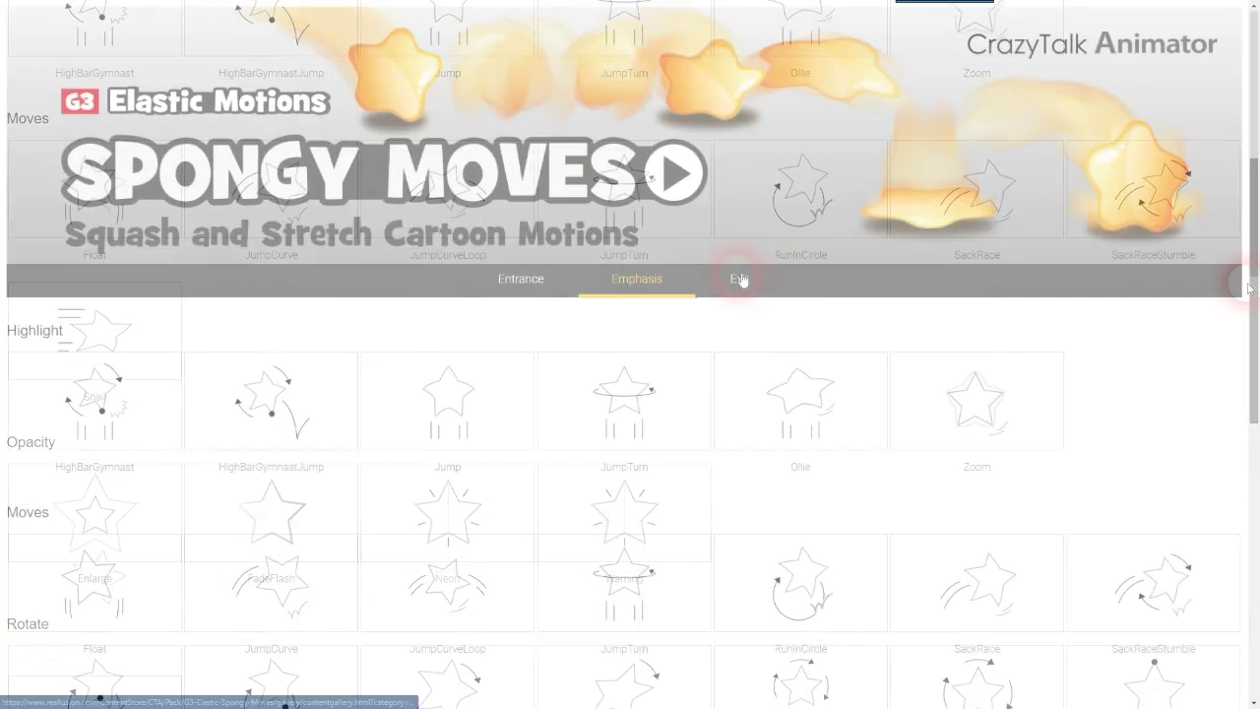
left_click(738, 275)
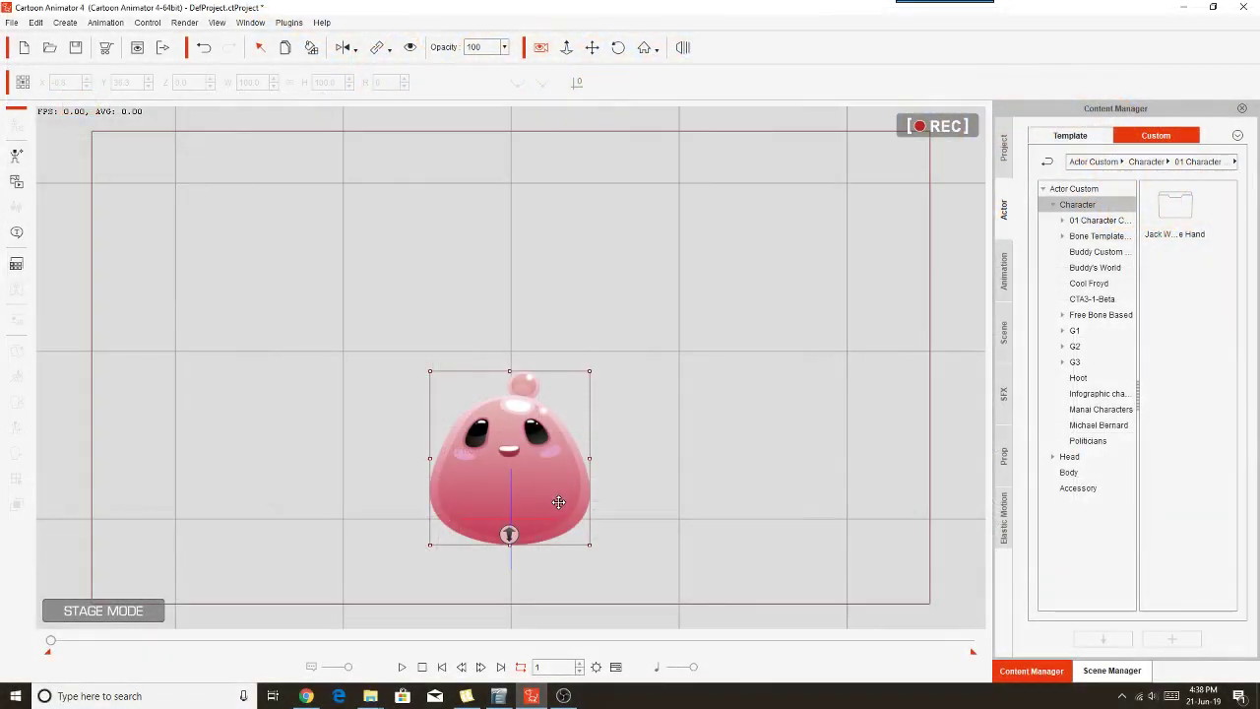
- Pick the Jam prop through Scene Manager and show the Elastic Motion library
left_click(697, 457)
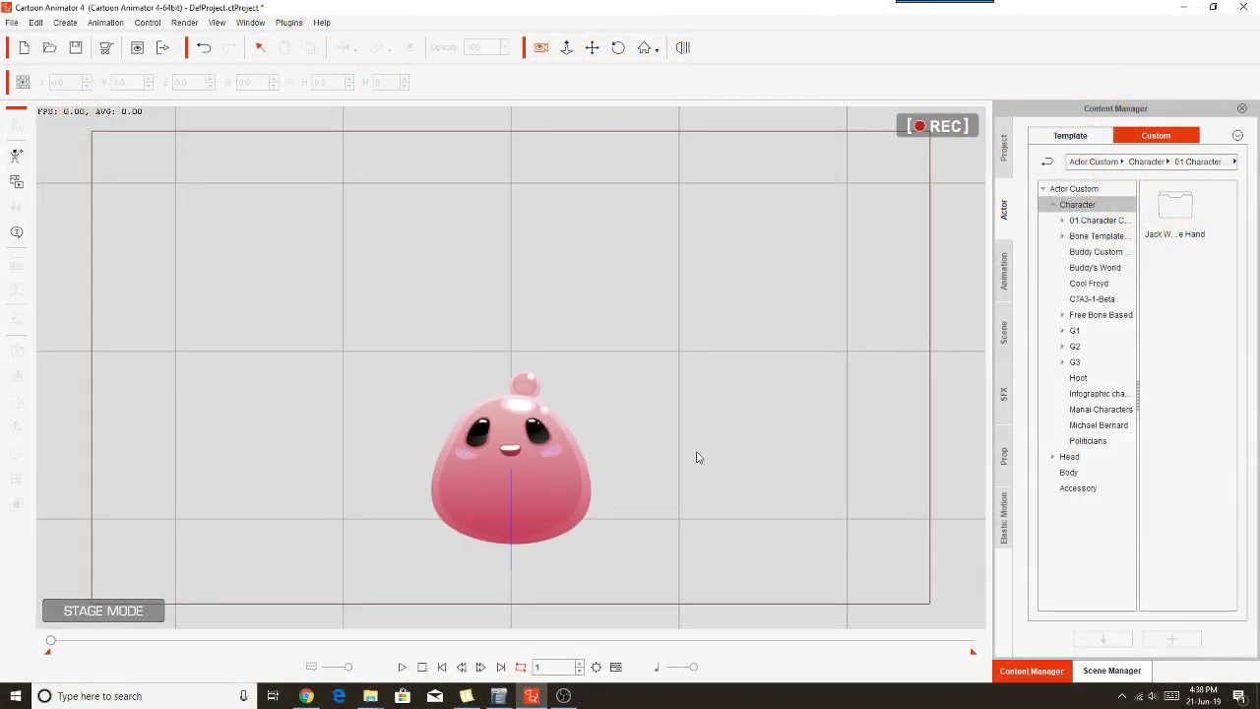
left_click(1112, 671)
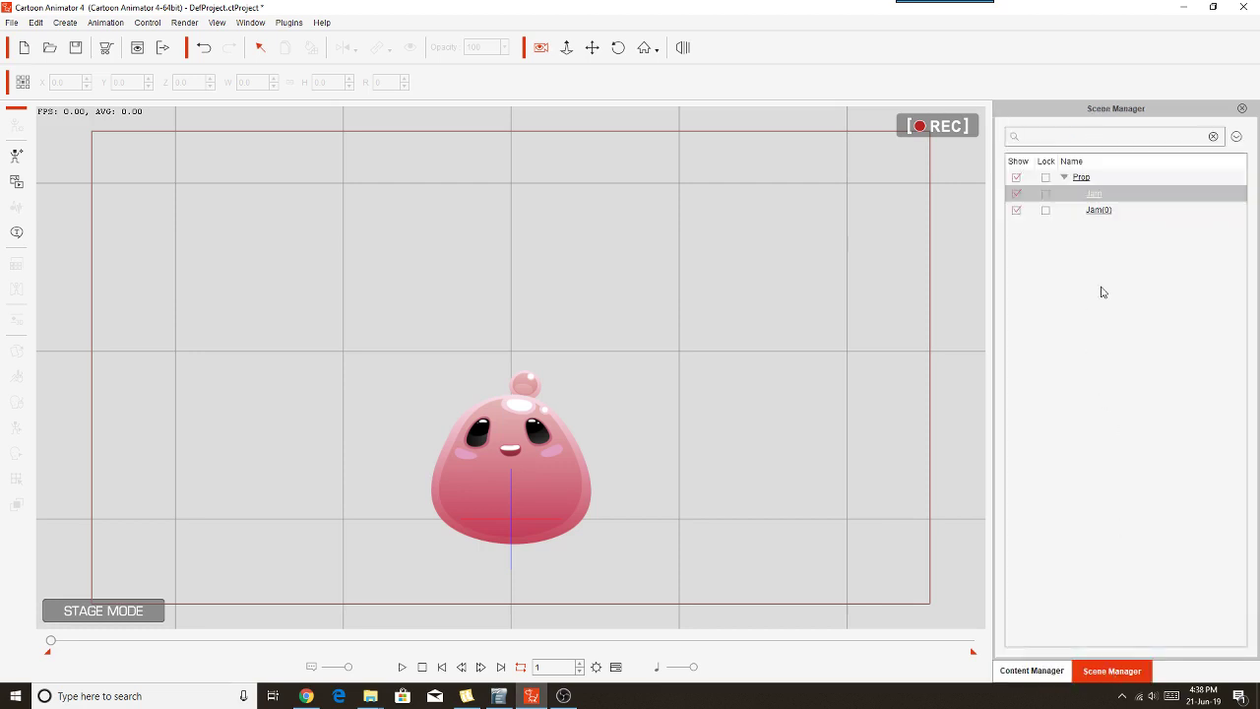
left_click(1099, 198)
left_click(548, 509)
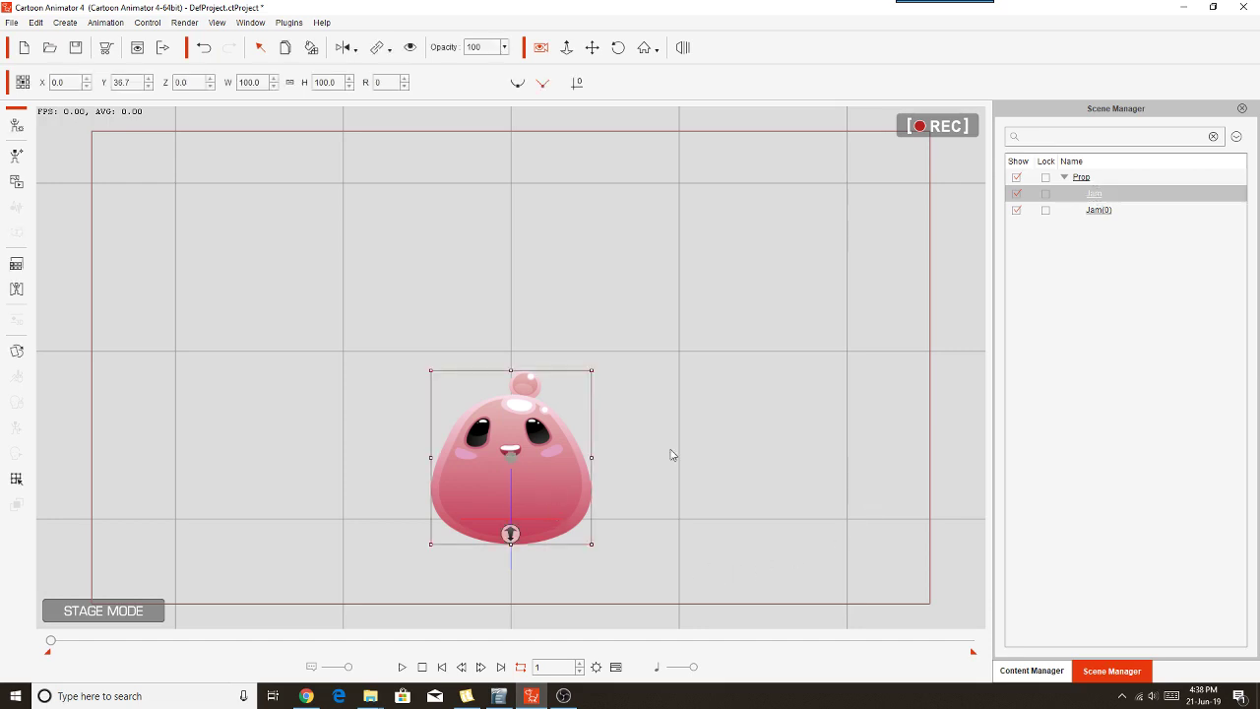
left_click(1034, 671)
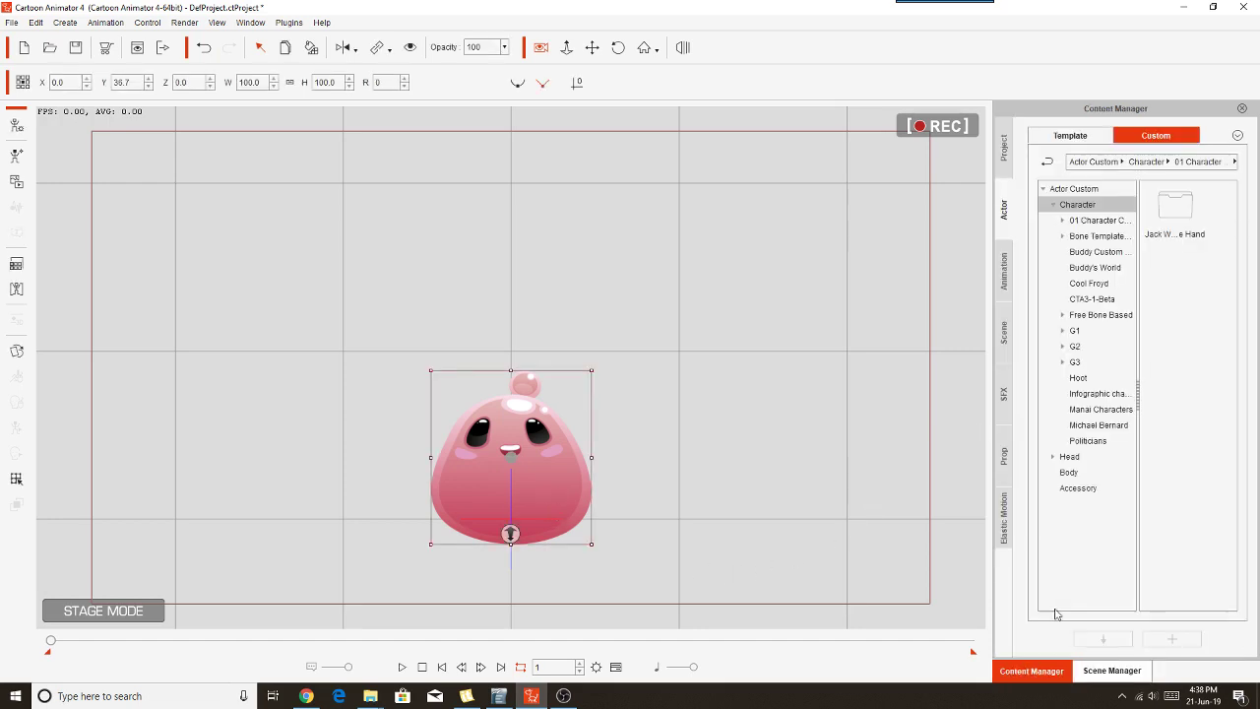
left_click(1004, 519)
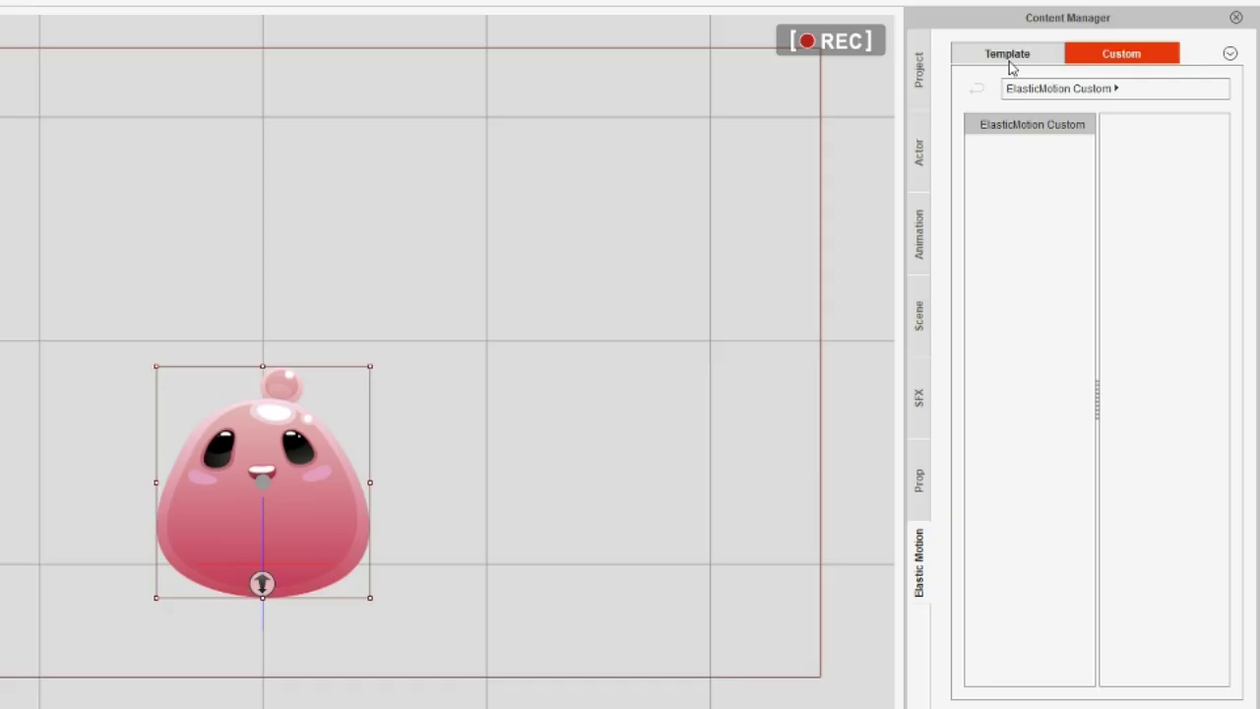
- Apply the Rush_Left template from 1_Entrance > G3 Elastic Motion > 8_FFD Clip to Jam
left_click(1073, 142)
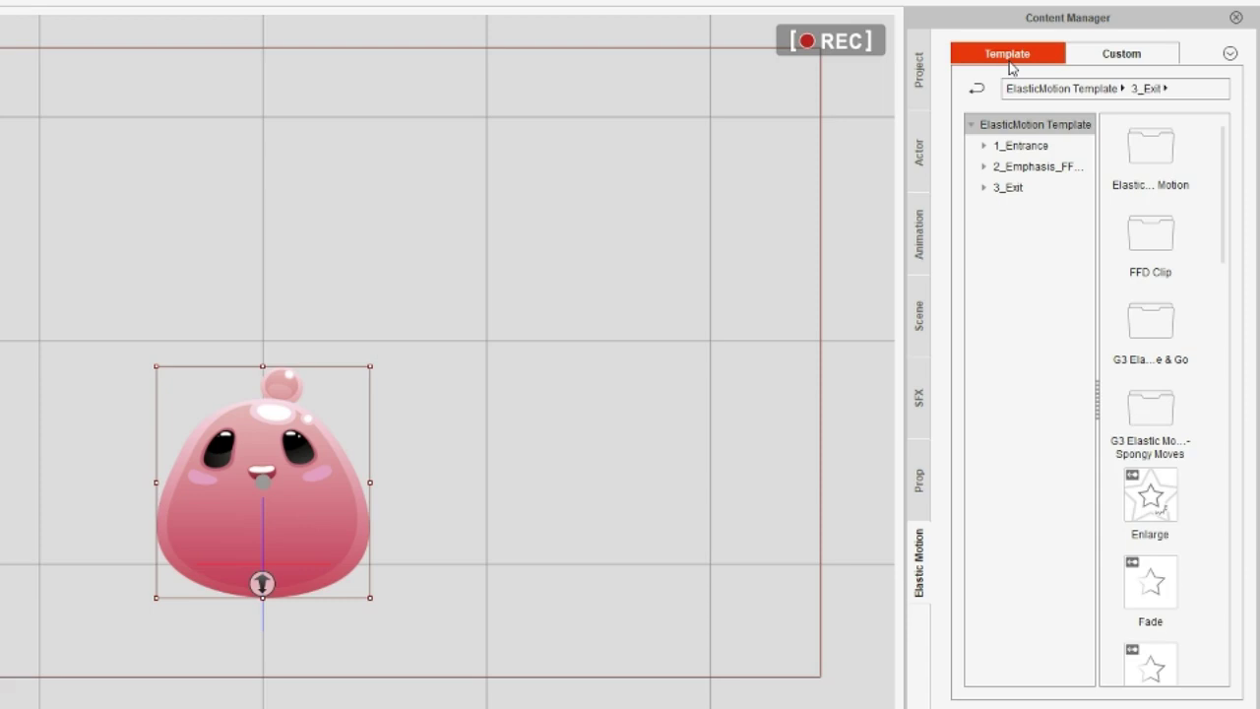
left_click(988, 145)
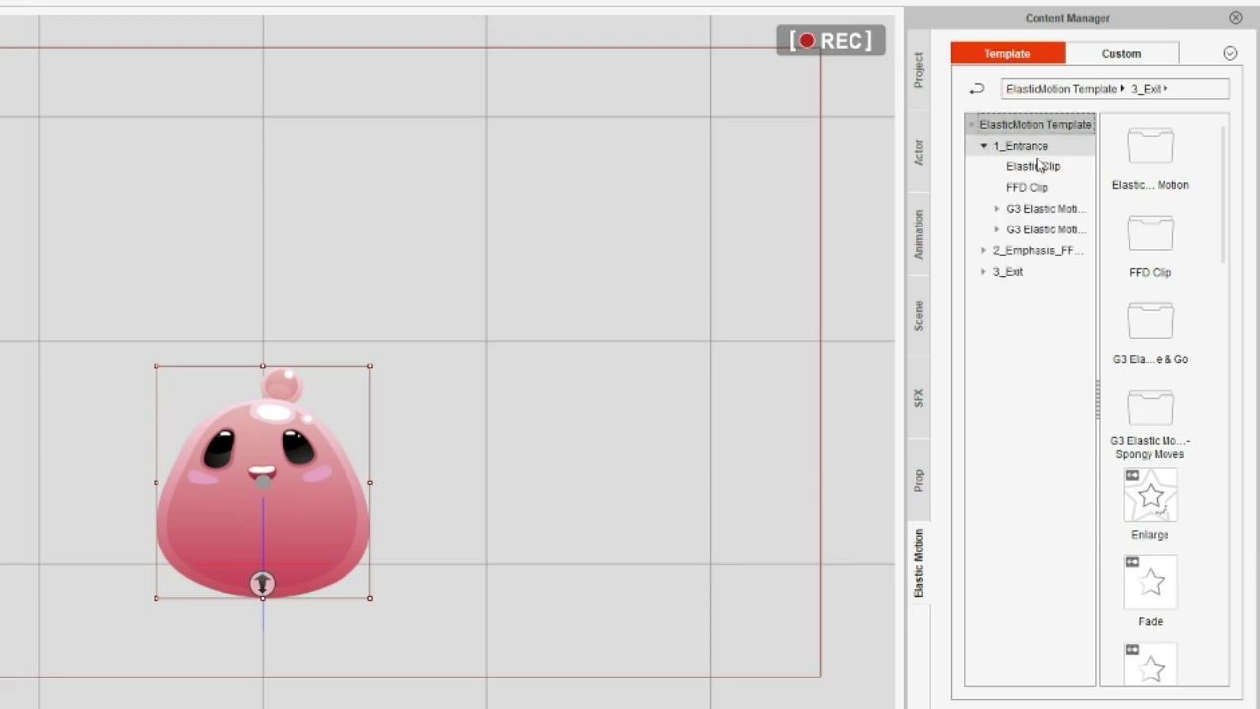
left_click(999, 210)
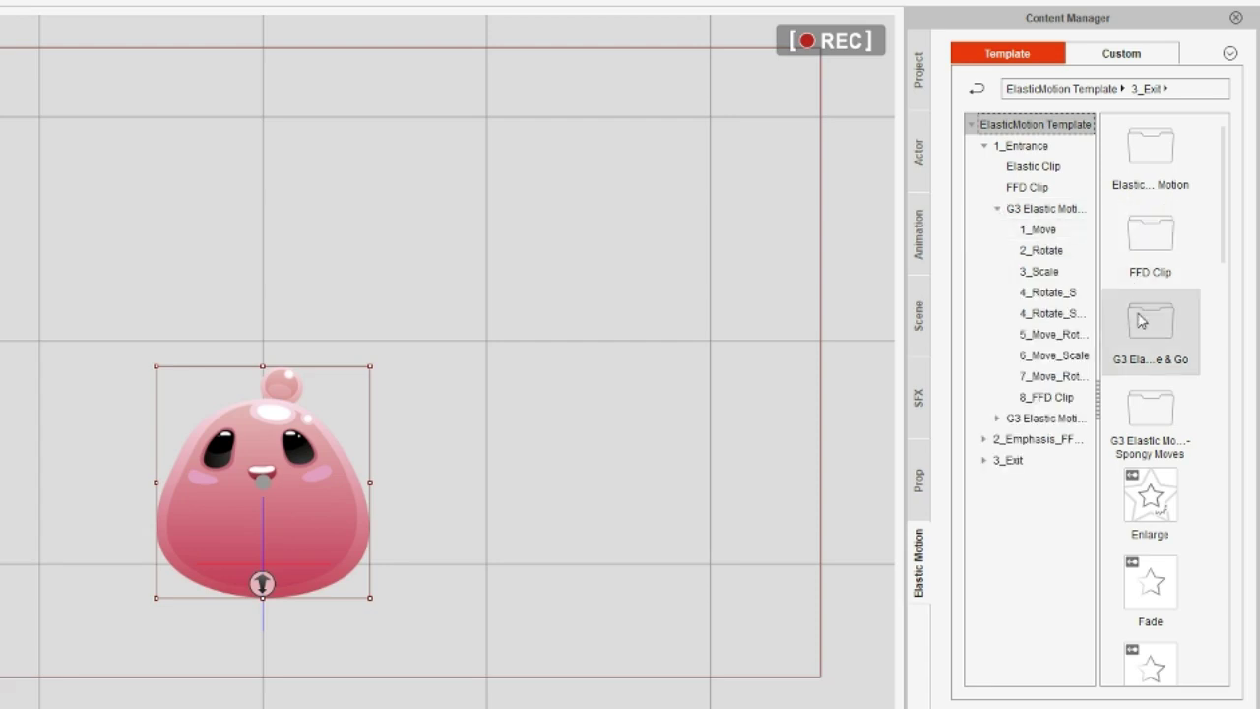
left_click(1047, 397)
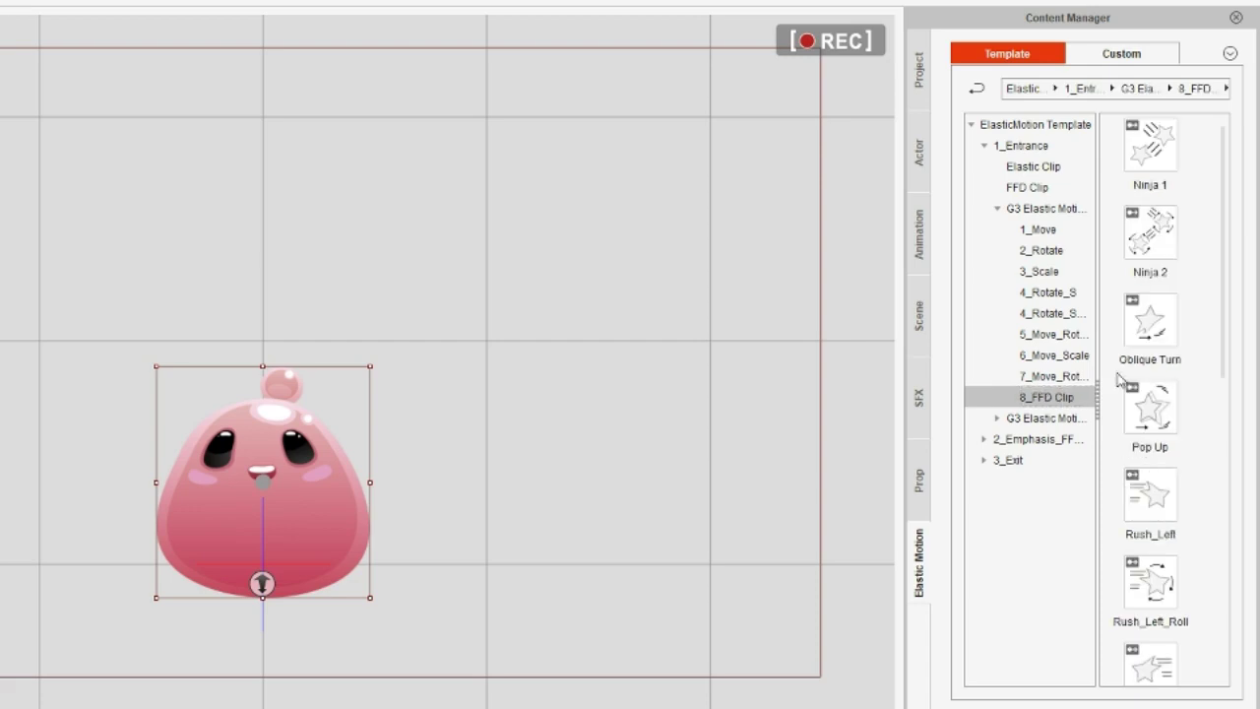
left_click_drag(1226, 262, 1226, 265)
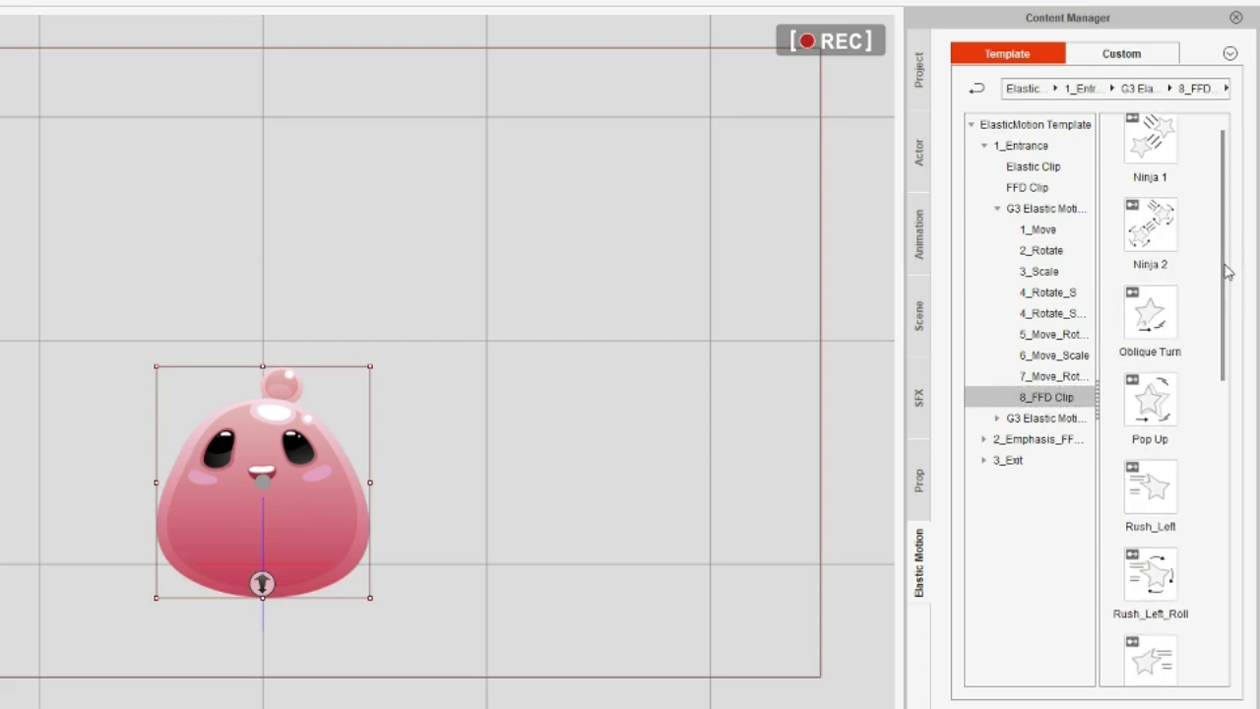
double_click(1159, 494)
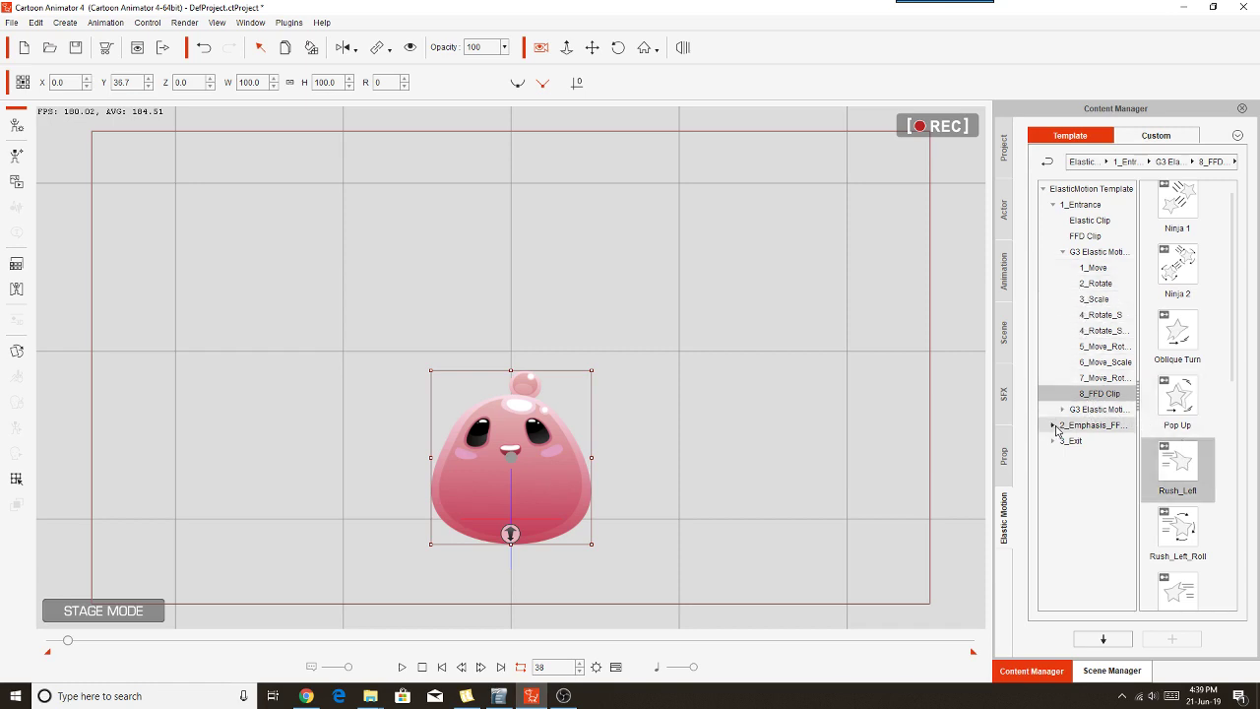
- Apply the Hello template from 2_Emphasis > second G3 Elastic Motion > Wiggle to Jam
left_click(1054, 427)
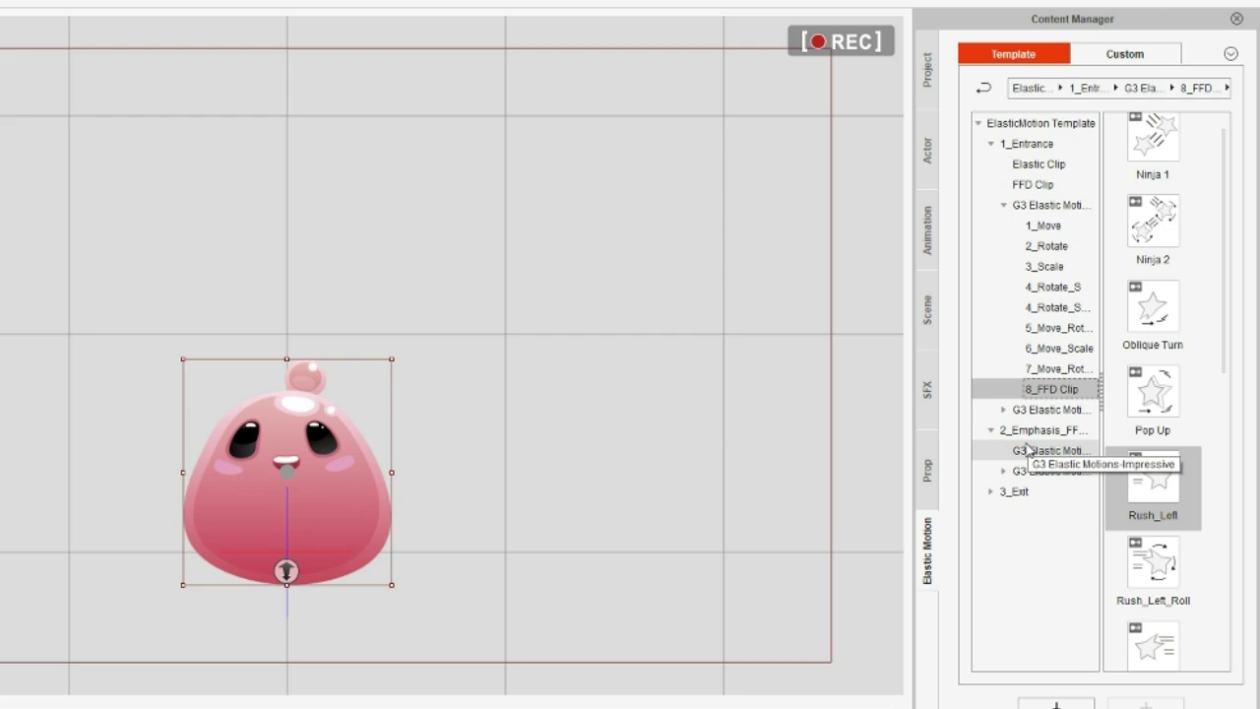
left_click(1028, 450)
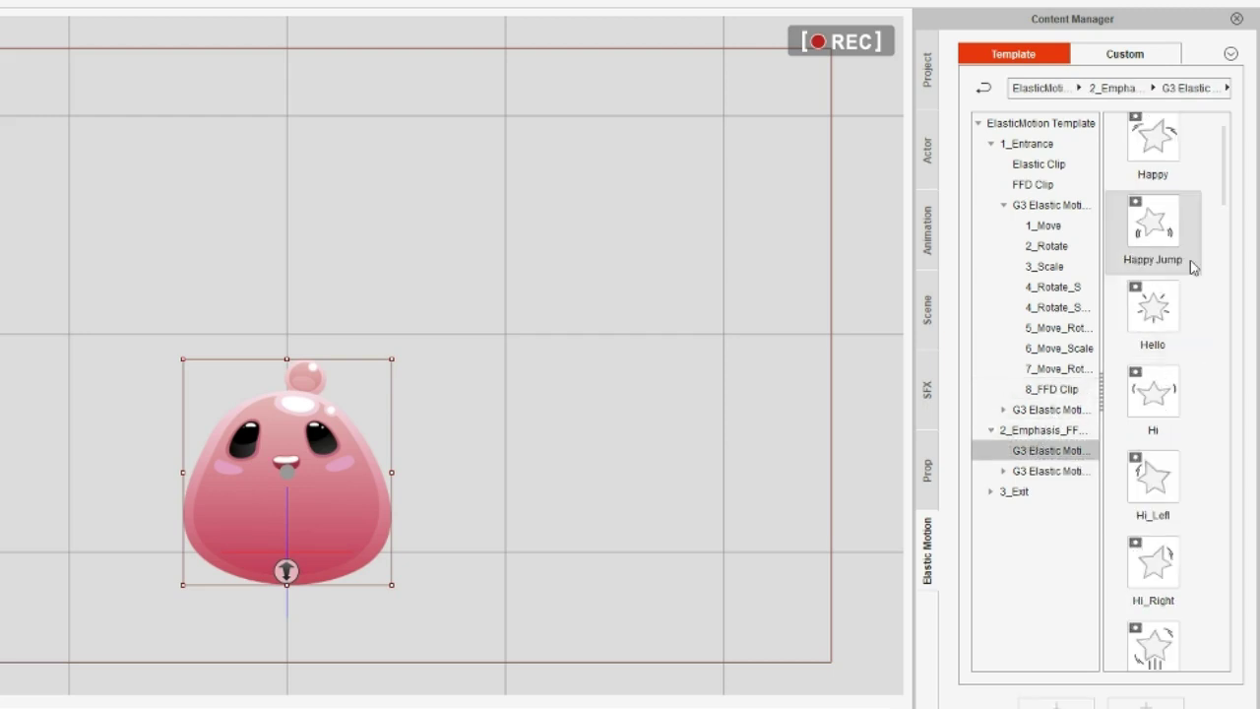
left_click_drag(1228, 178, 1229, 245)
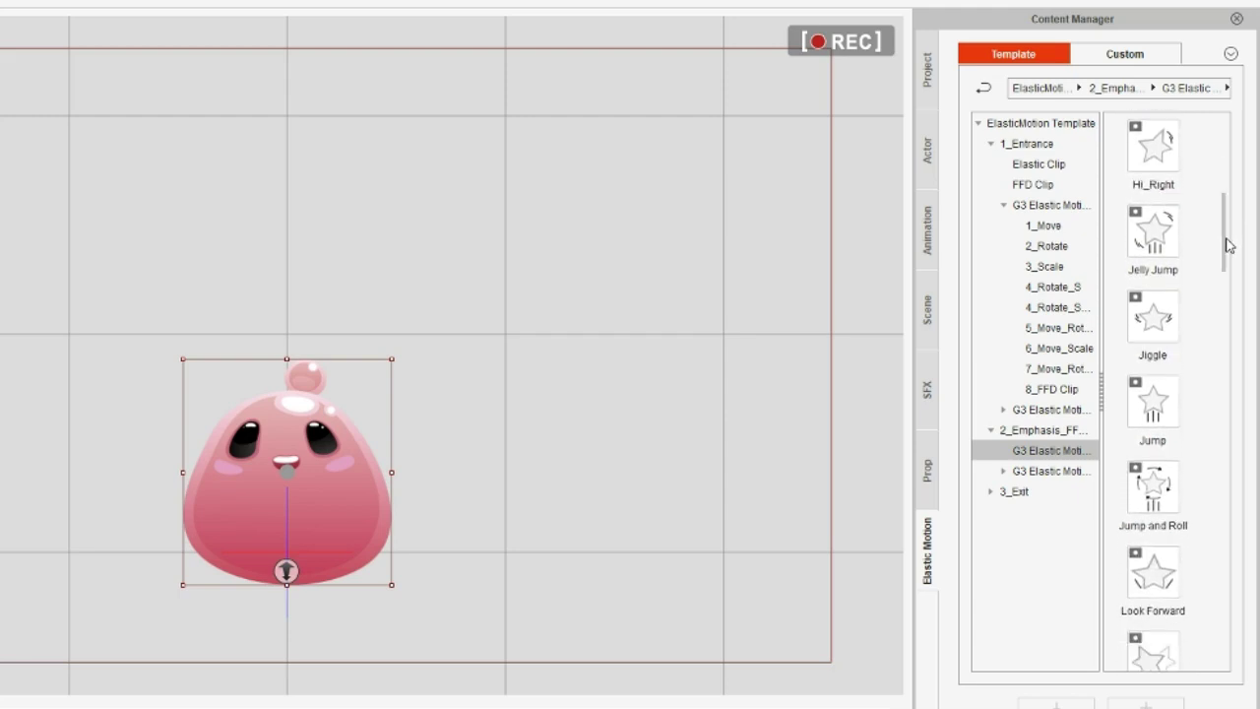
left_click(1005, 472)
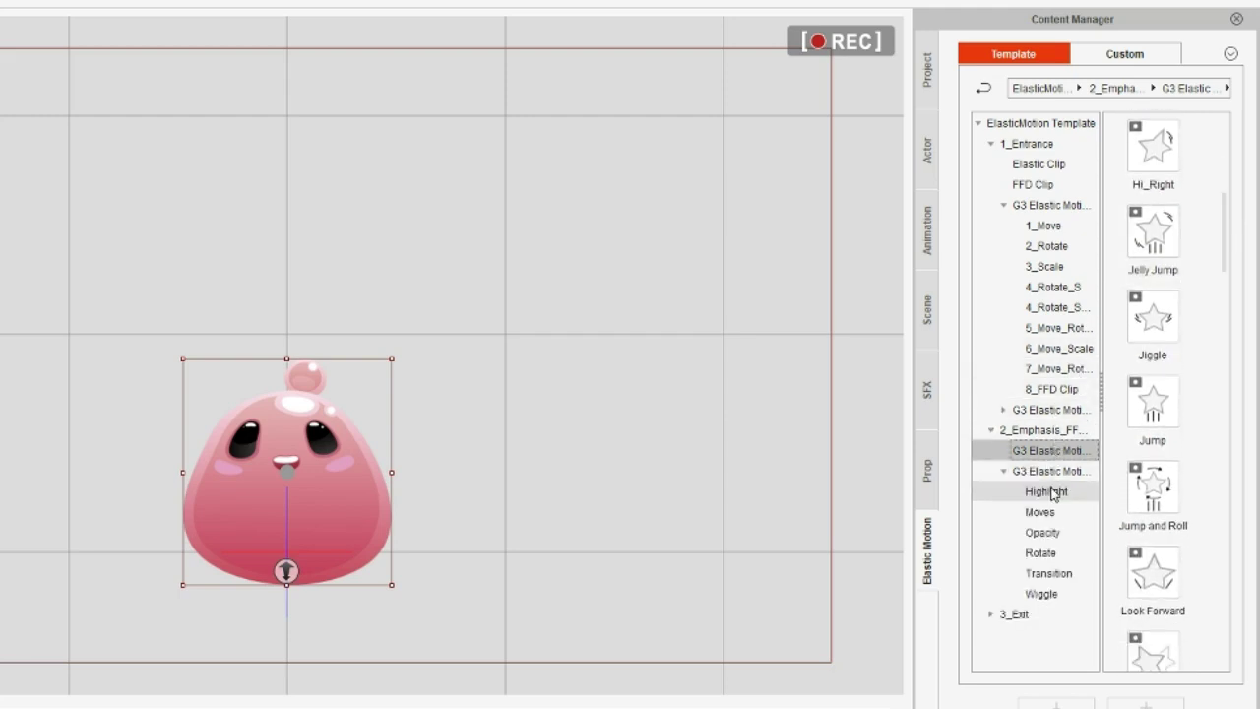
left_click(1064, 595)
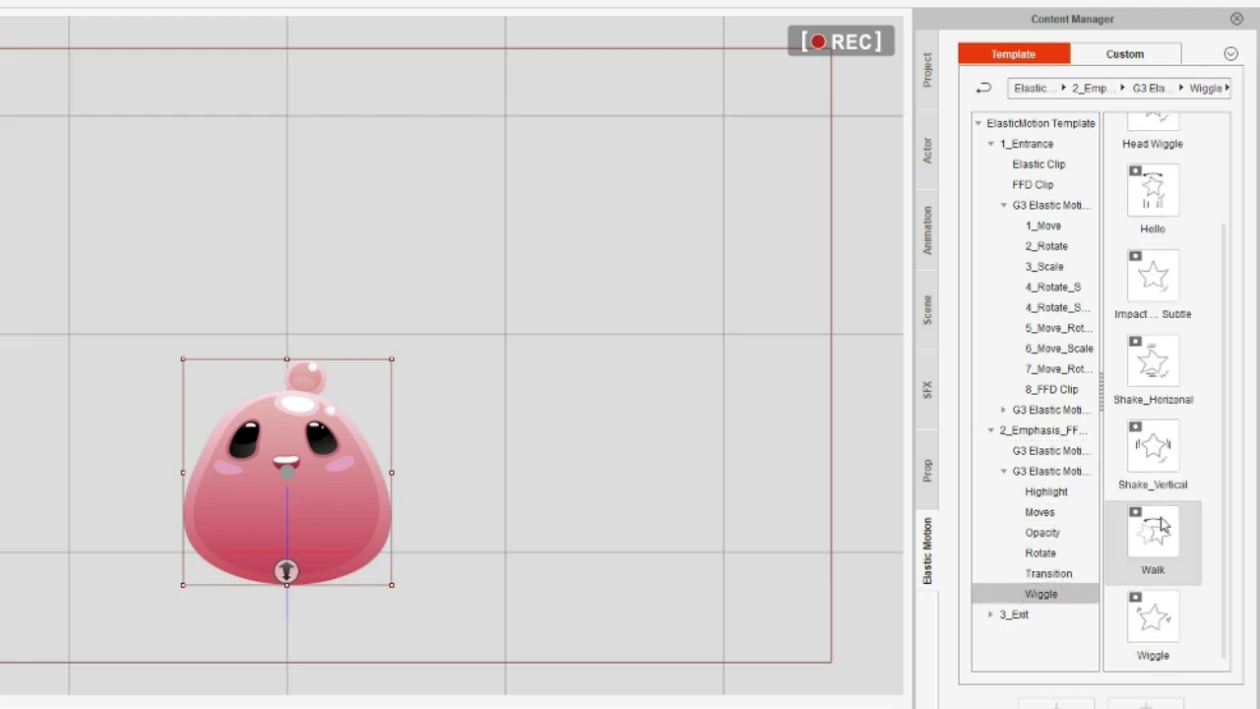
double_click(1162, 202)
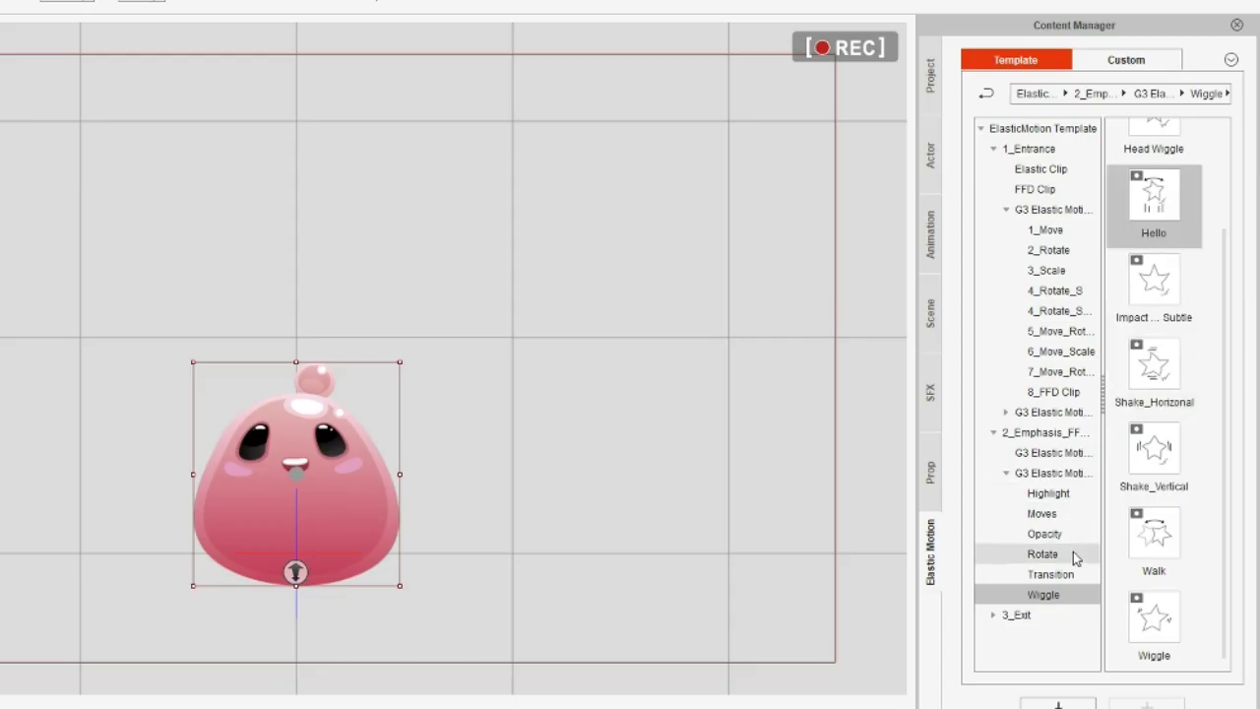
left_click(1053, 568)
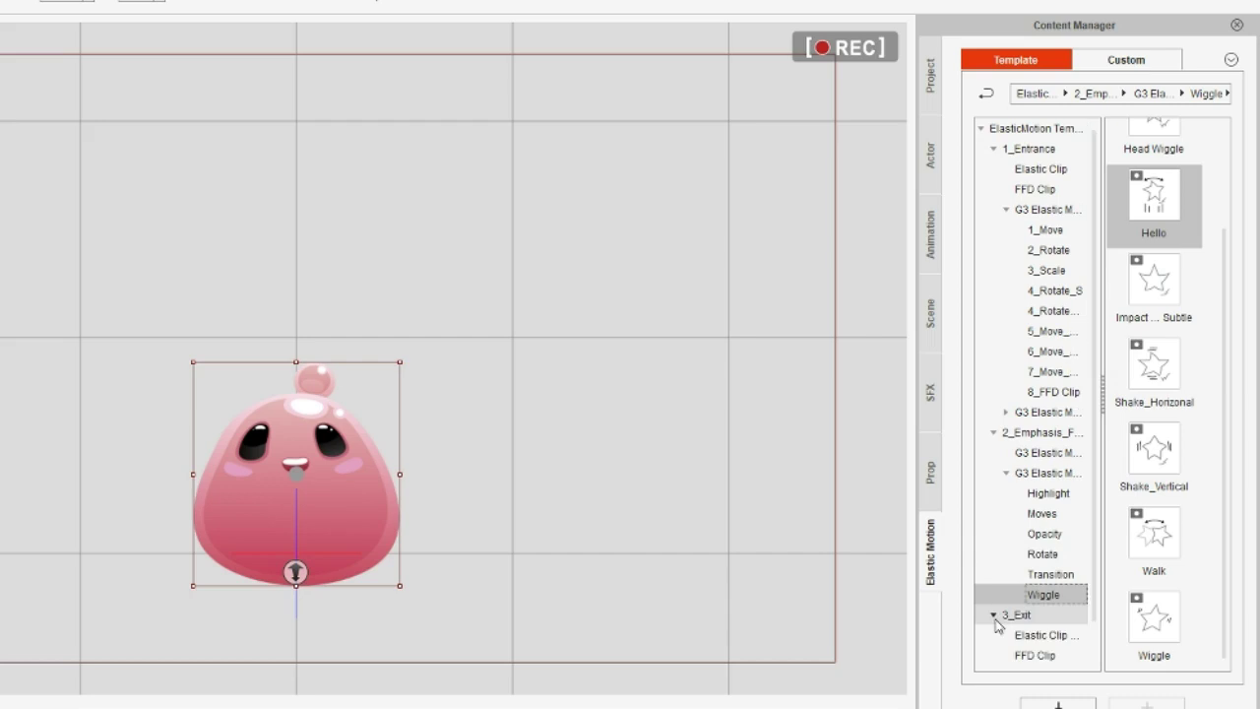
- Apply the Roll_Accelerate exit template to Jam, extending its animation to frame 140
scroll(1025, 579, "down", 1)
left_click(1032, 579)
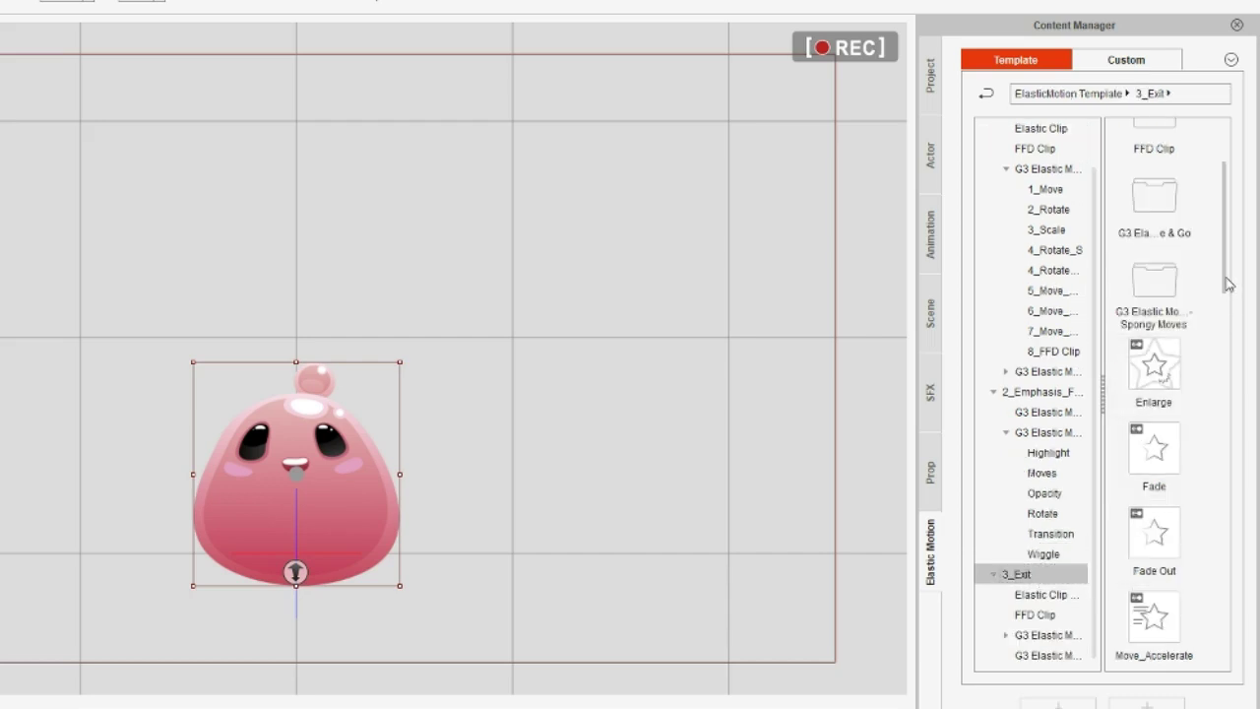
left_click_drag(1229, 283, 1229, 418)
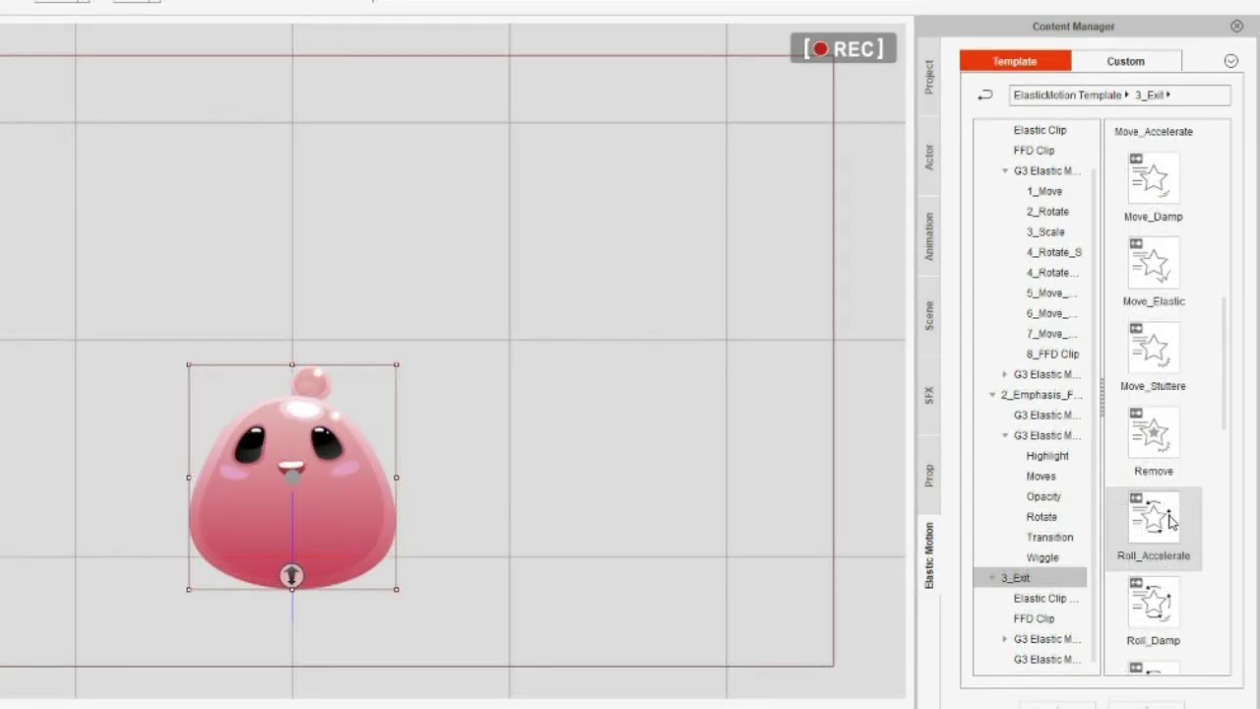
double_click(1172, 522)
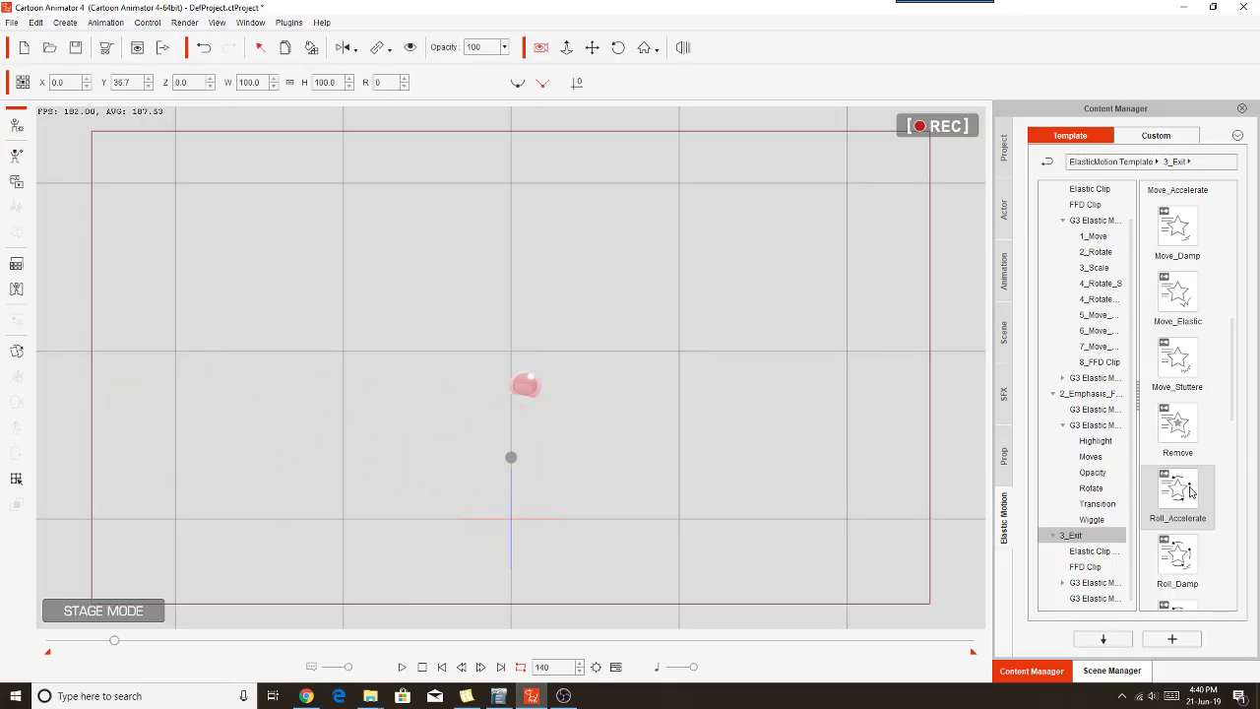
left_click(1191, 529)
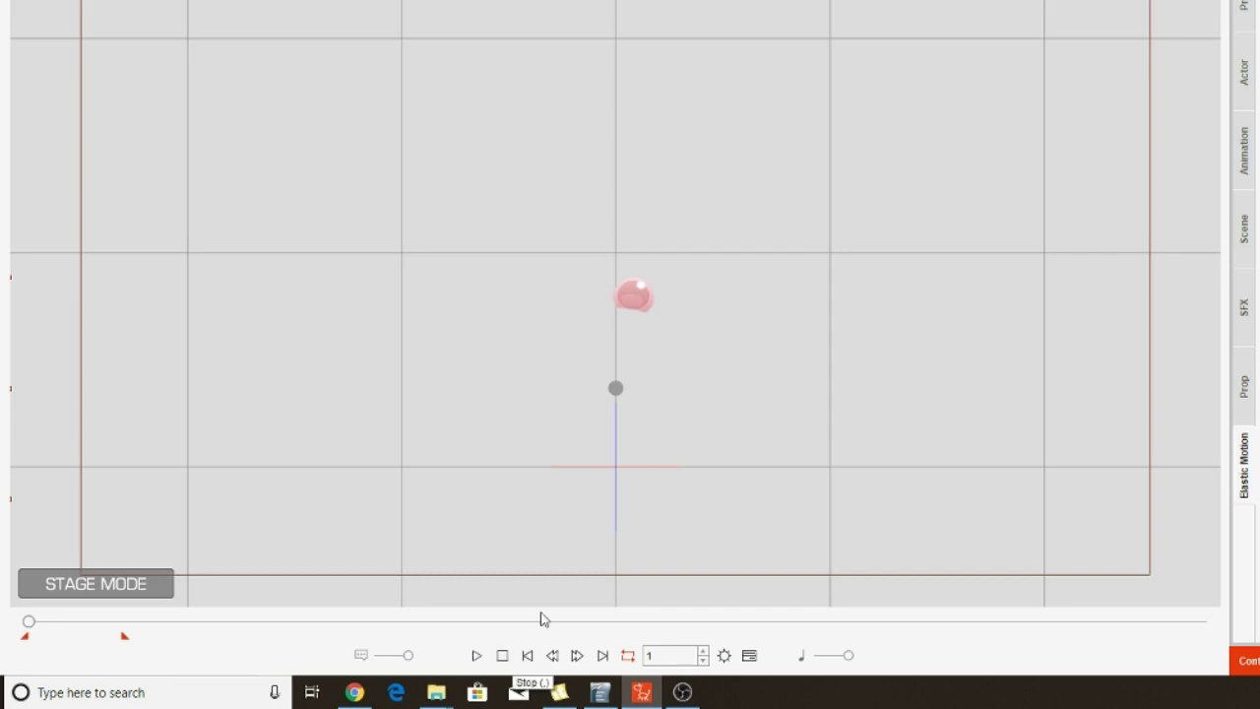
- Preview Jam's rush-in, Hello and roll-out sequence from frame 1, then stop playback
left_click(642, 297)
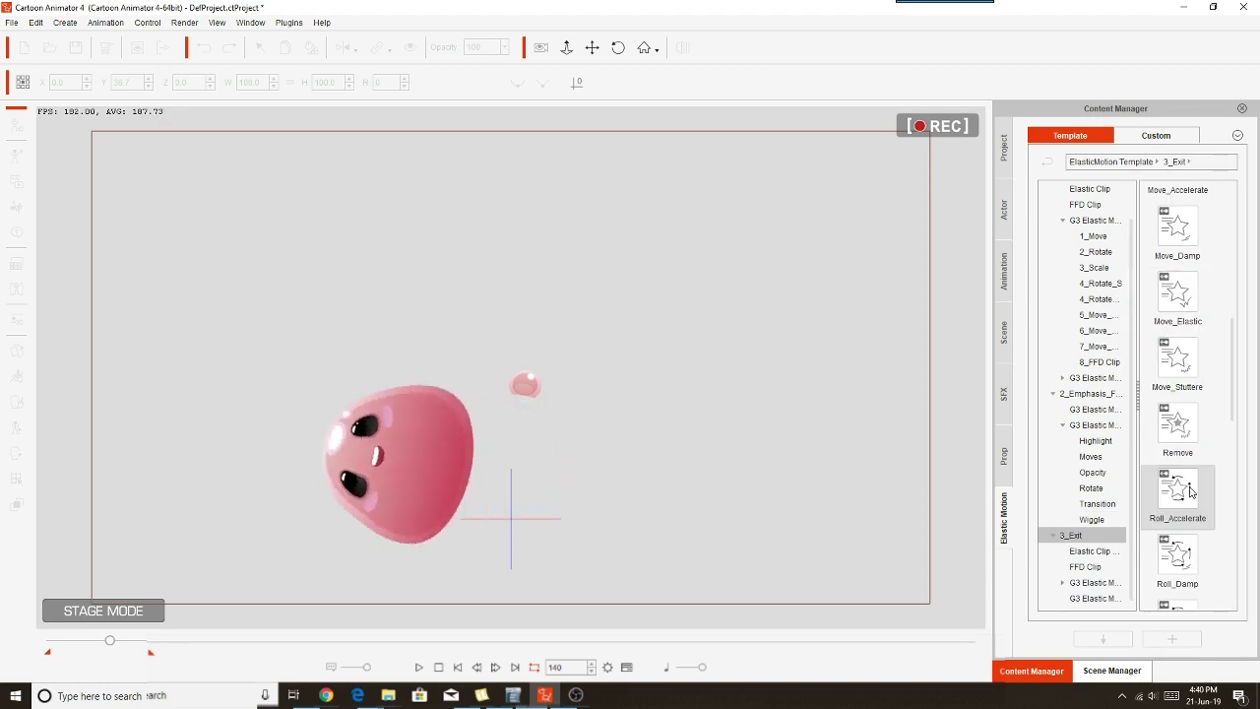
left_click_drag(1191, 491, 534, 388)
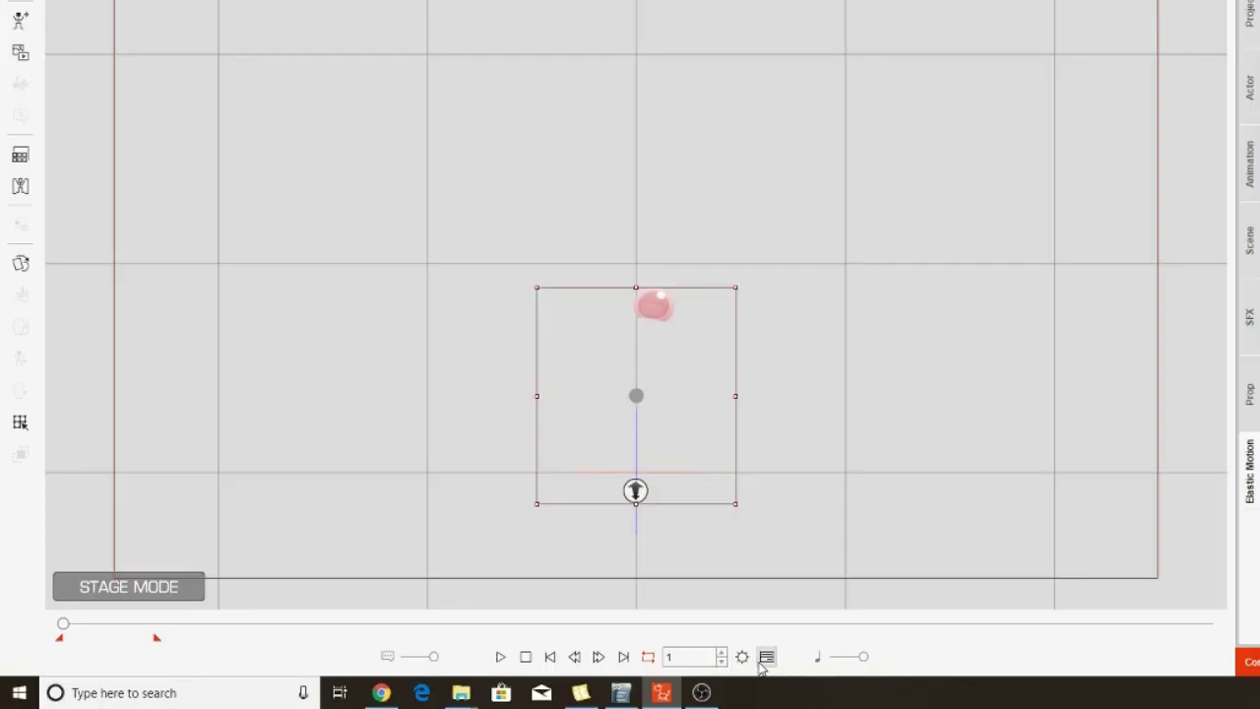
- Show Jam's motion clips and Jam(0)'s empty Motion track in the timeline, with the playhead at frame 3
left_click(766, 656)
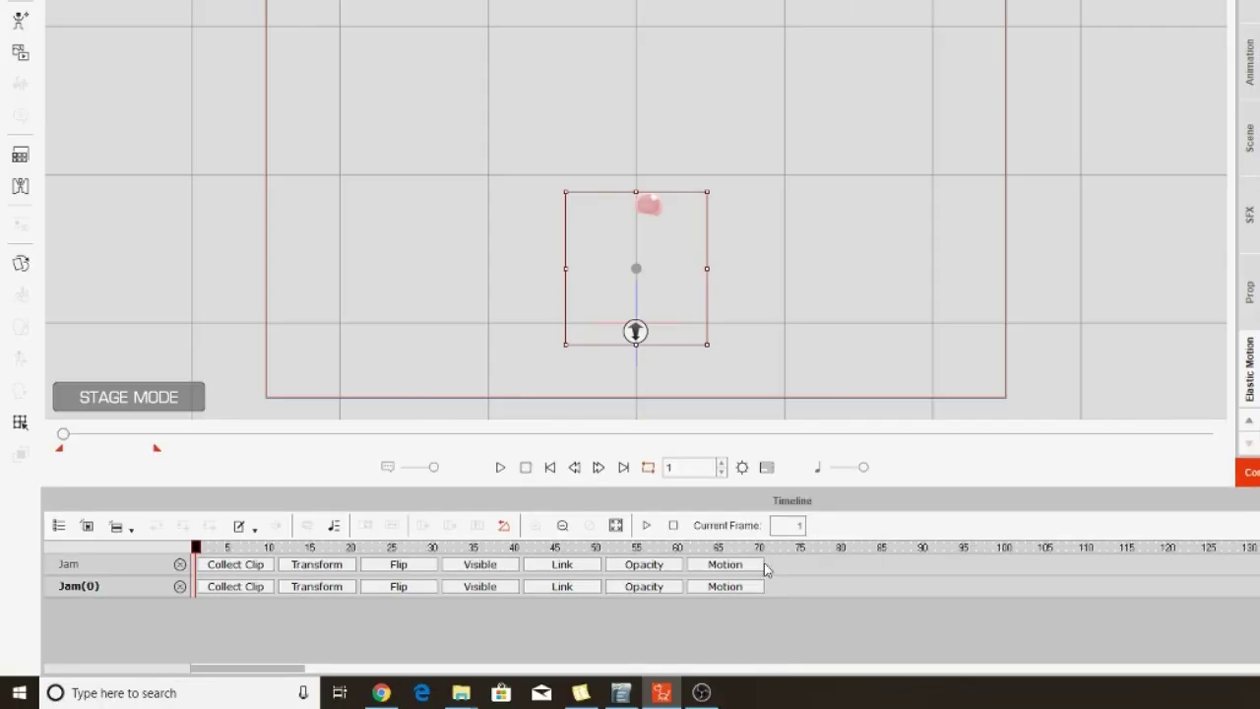
left_click(734, 566)
left_click(733, 566)
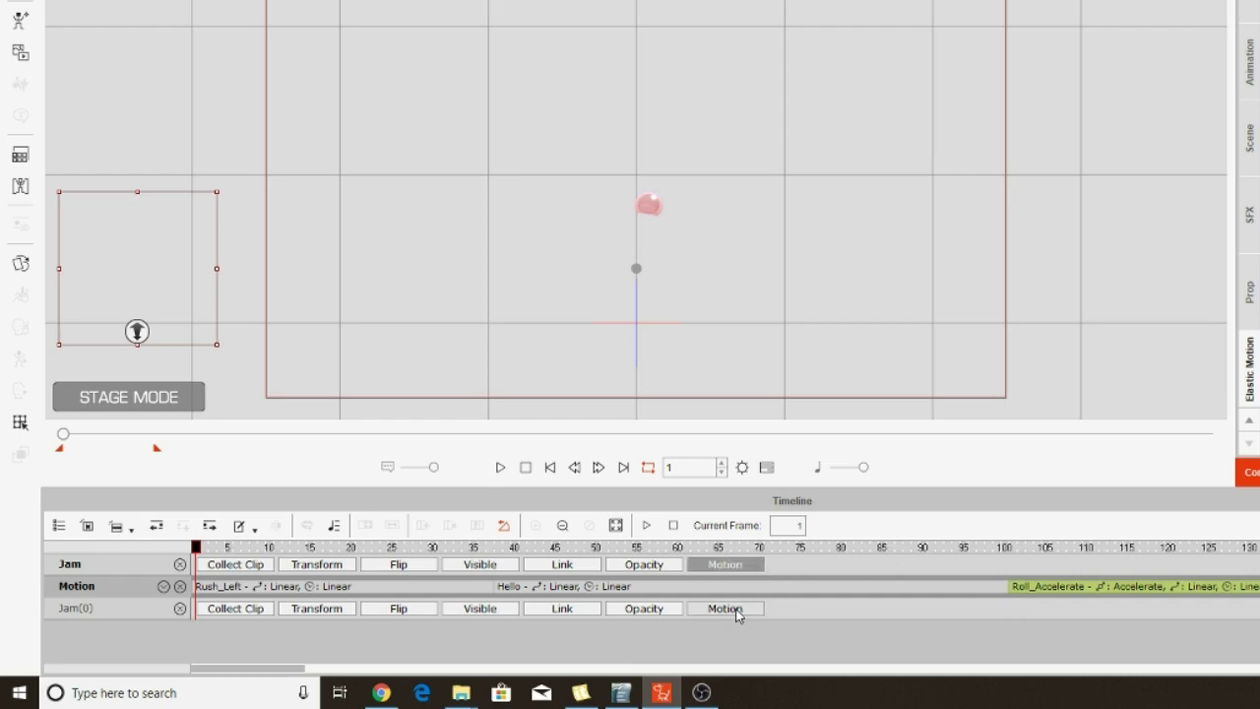
left_click(733, 608)
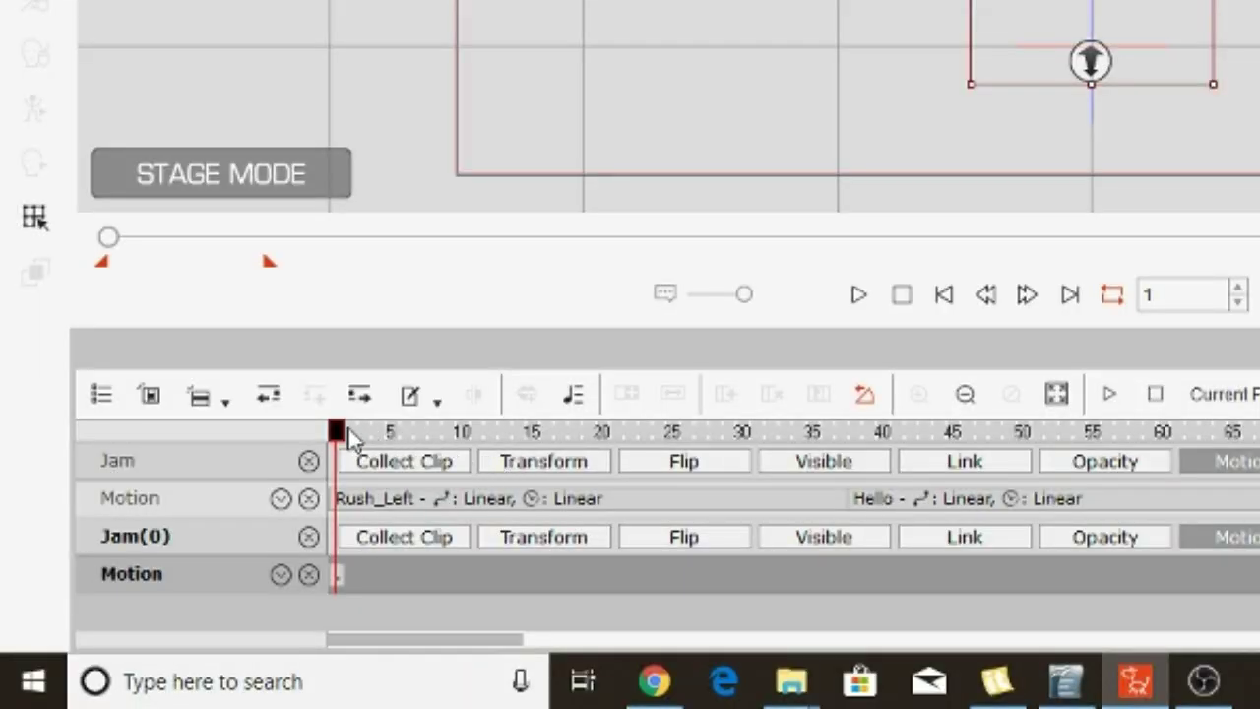
left_click_drag(343, 440, 363, 440)
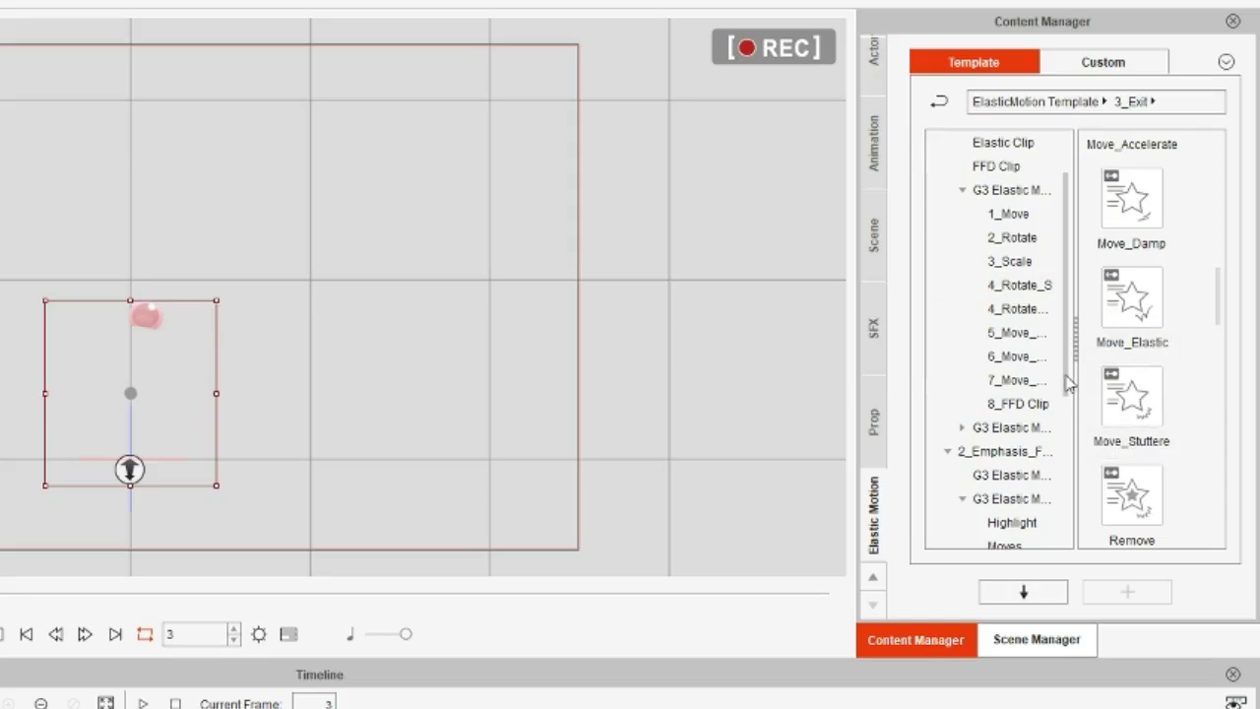
- Apply the Rush_Left template from Elastic Motion 1_Entrance > 8_FFD Clip to Jam(0) at frame 3
scroll(1071, 345, "up", 2)
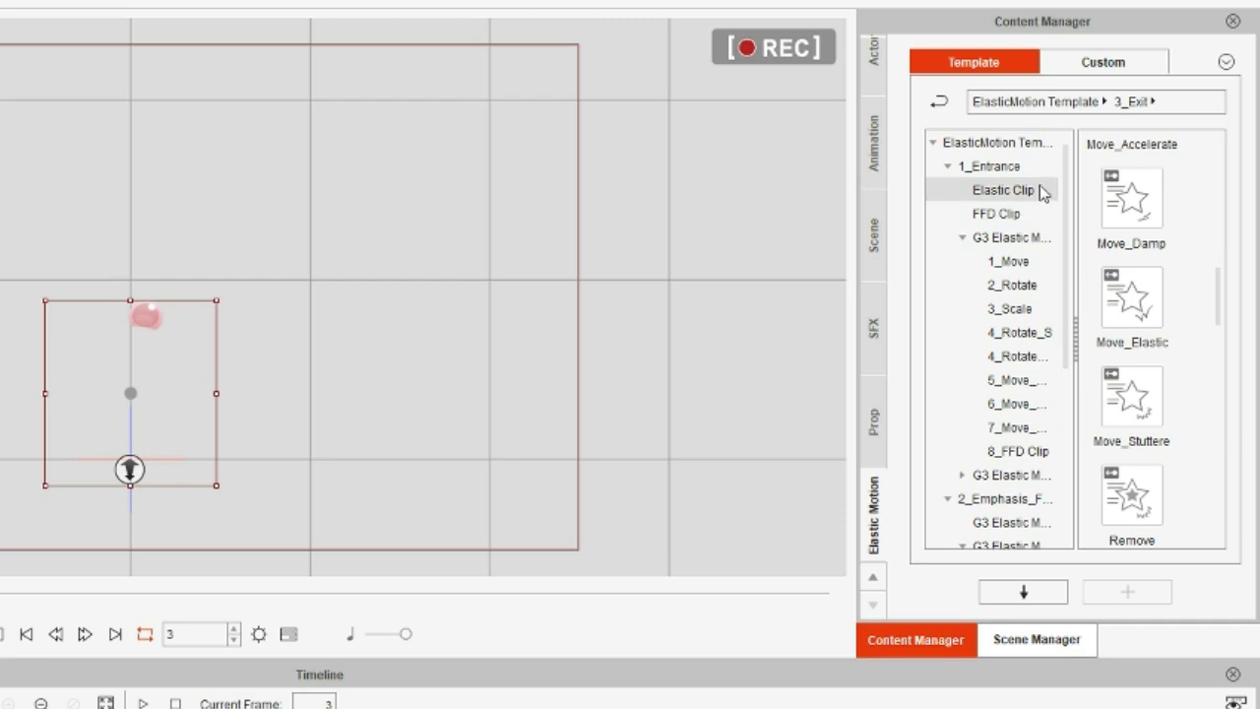
left_click_drag(967, 190, 1030, 173)
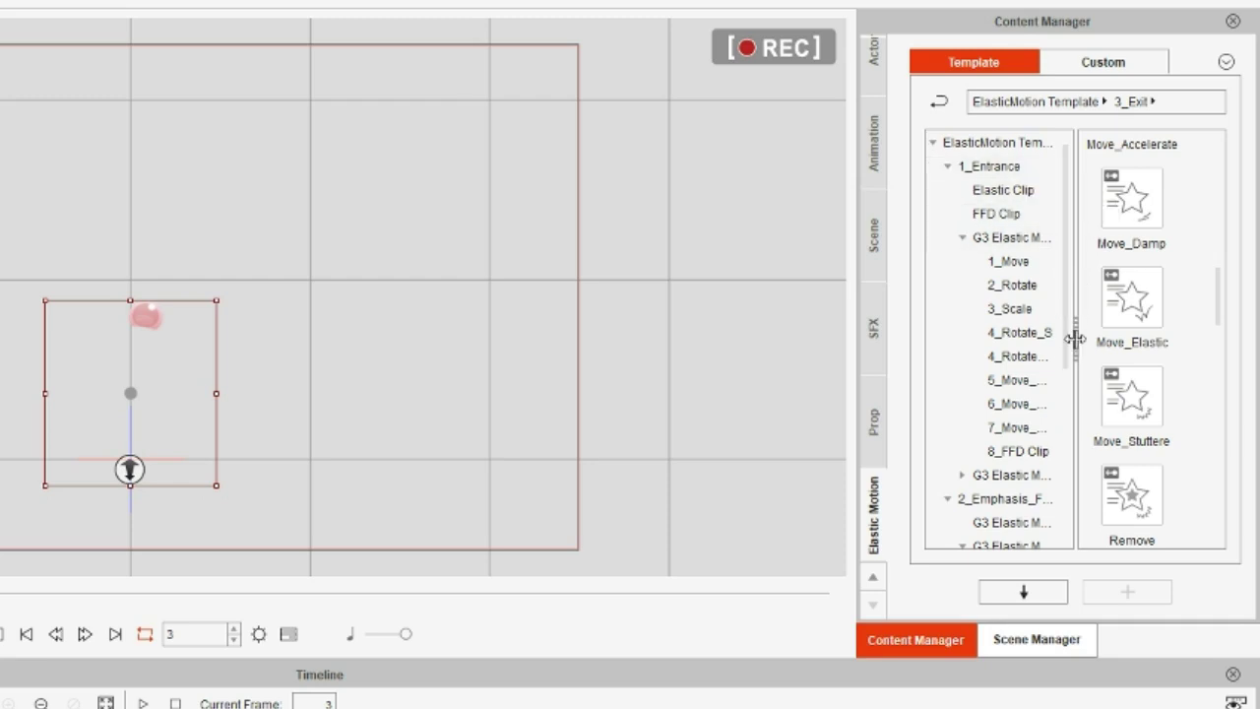
left_click(1043, 454)
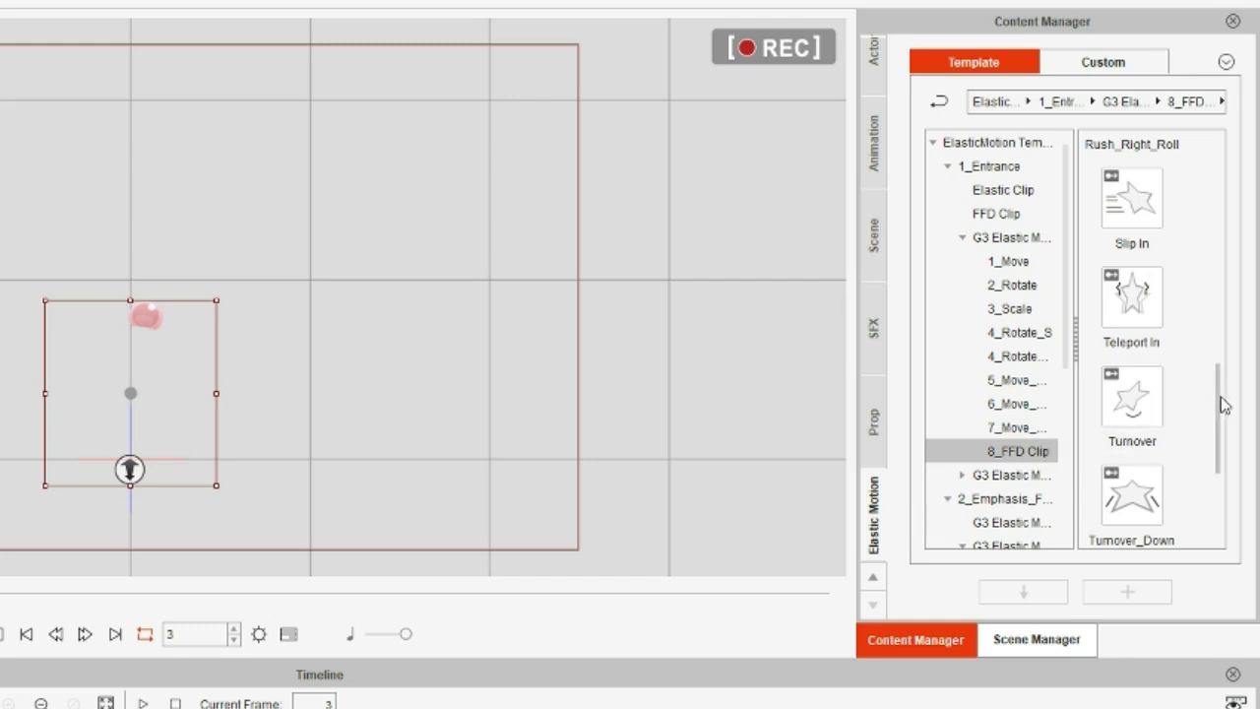
left_click_drag(1221, 398, 1235, 291)
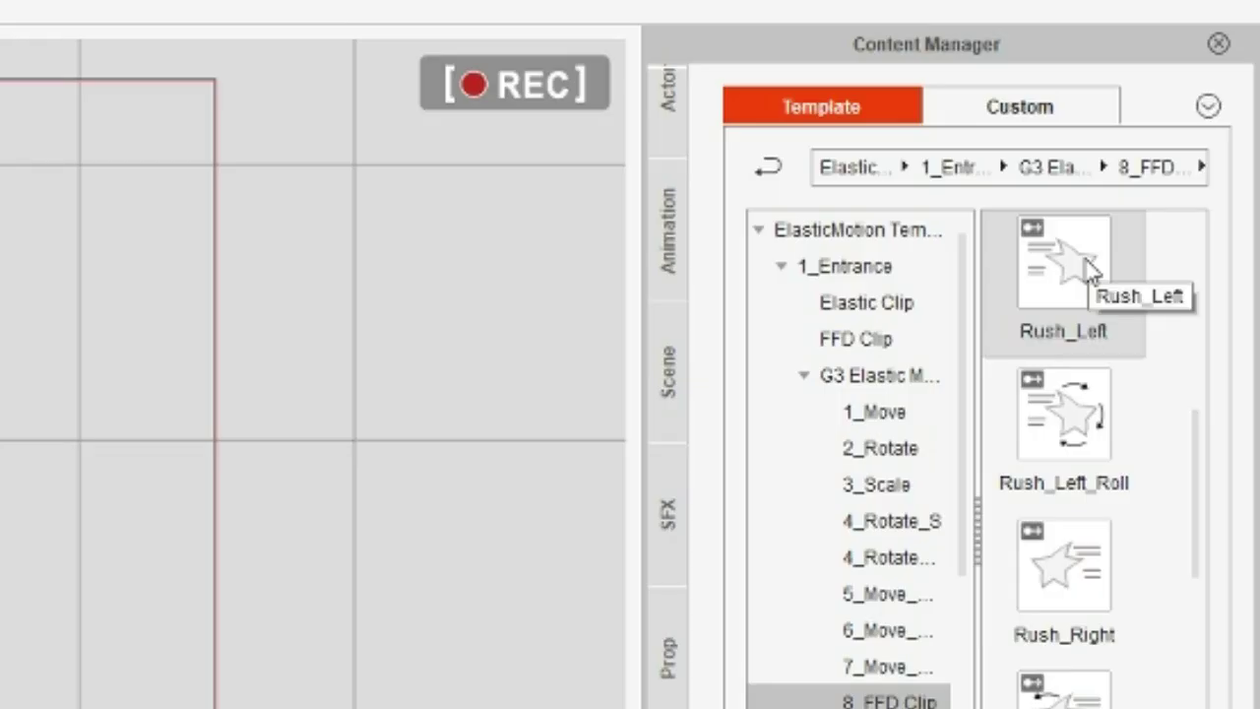
double_click(1090, 271)
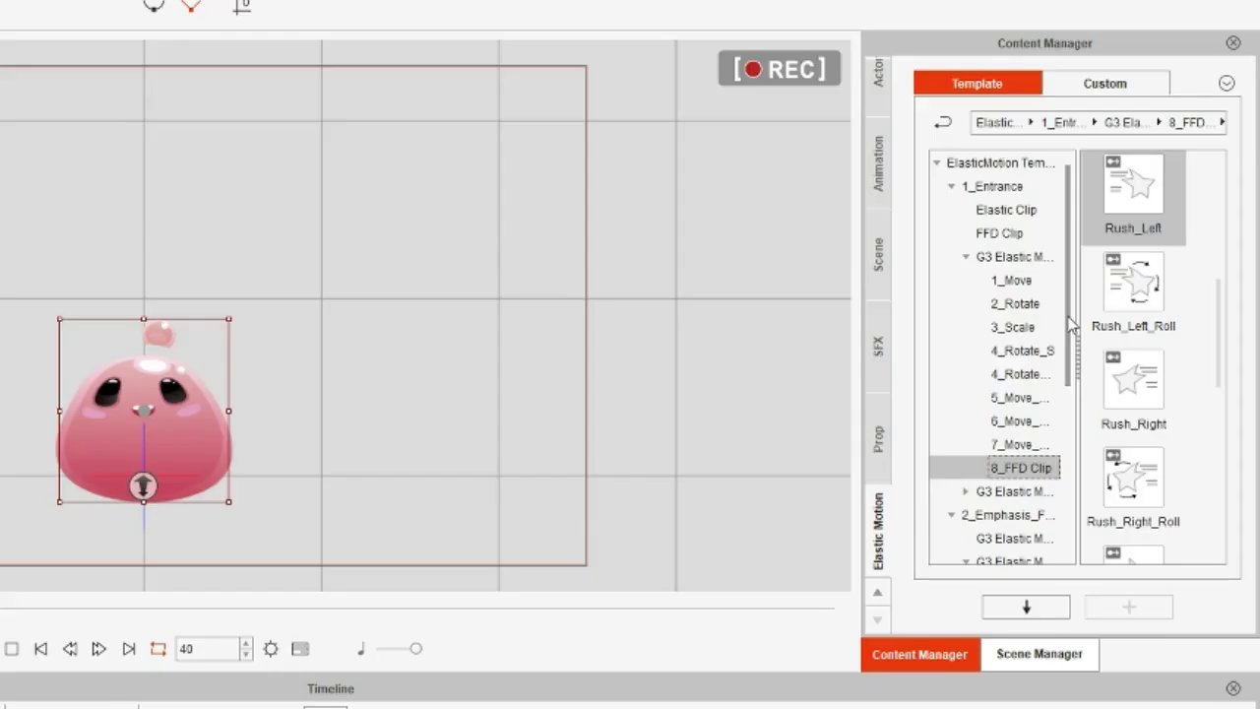
left_click_drag(1132, 295, 1132, 352)
- Apply the Hello template from 2_Emphasis > Wiggle to Jam(0), following its Rush_Left clip
left_click_drag(1069, 409, 1062, 443)
left_click(1049, 492)
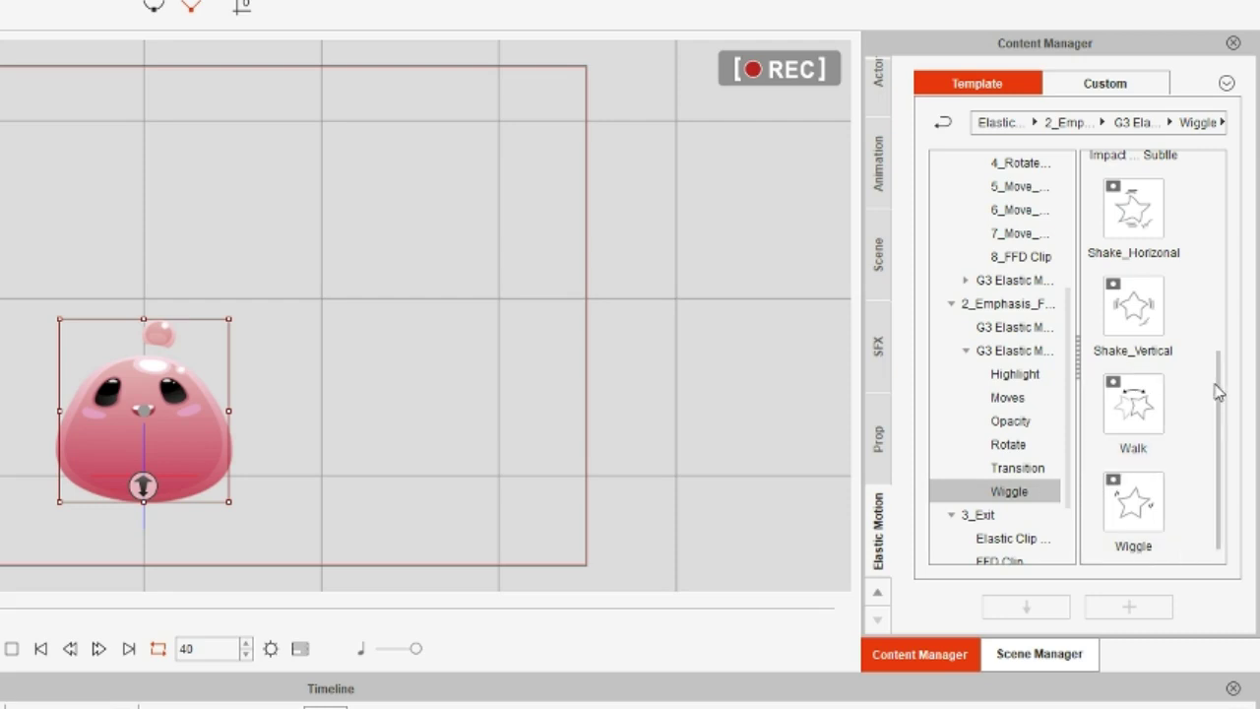
left_click_drag(1221, 389, 1246, 264)
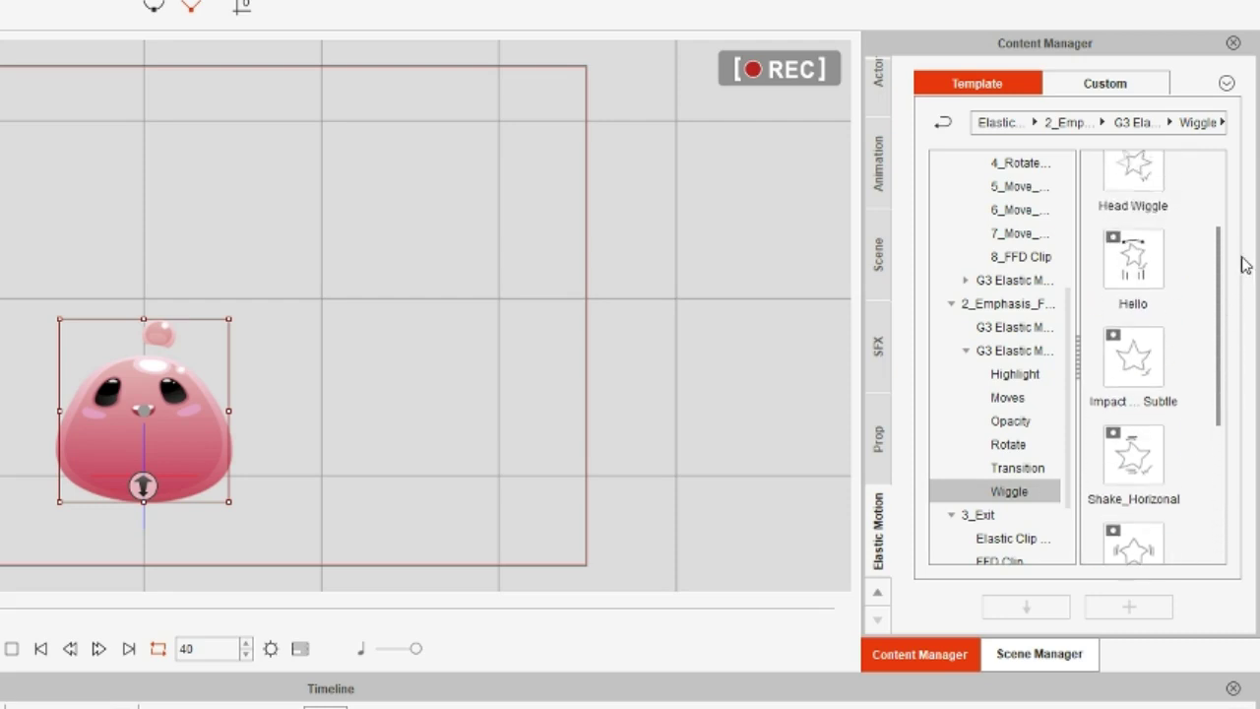
left_click(1138, 264)
key("space")
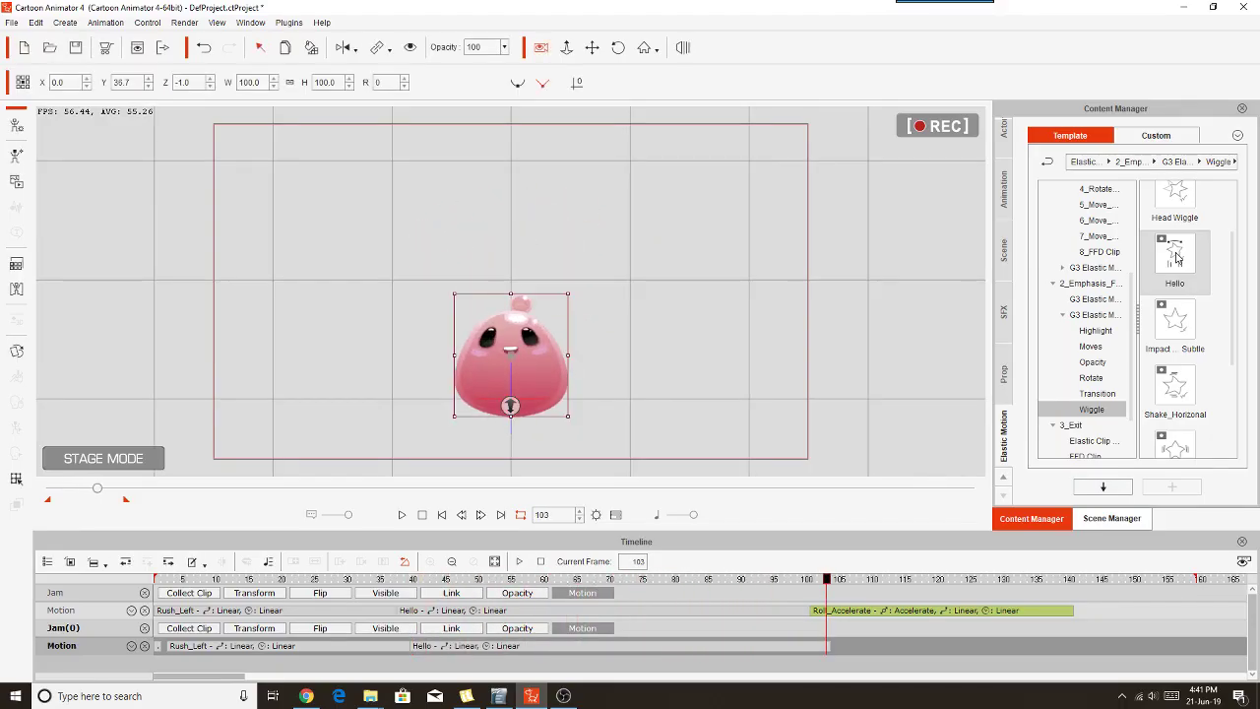
left_click(1176, 258)
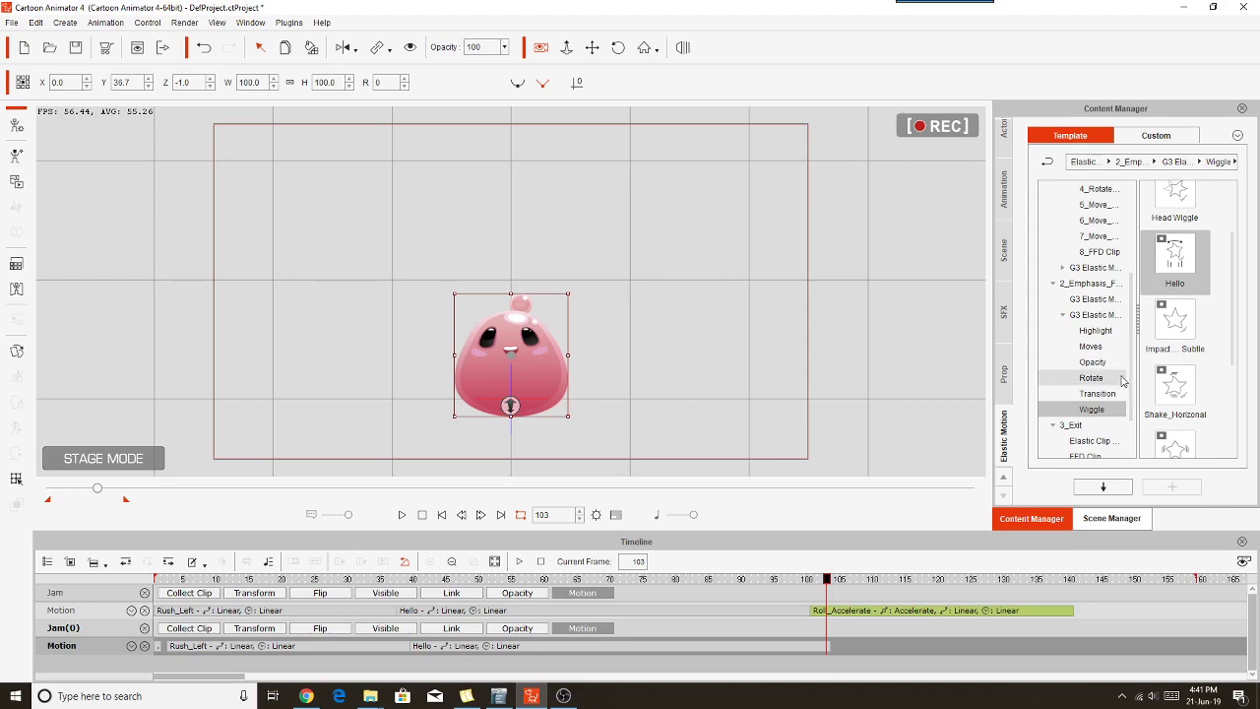
left_click(1120, 409)
scroll(1122, 419, "down", 1)
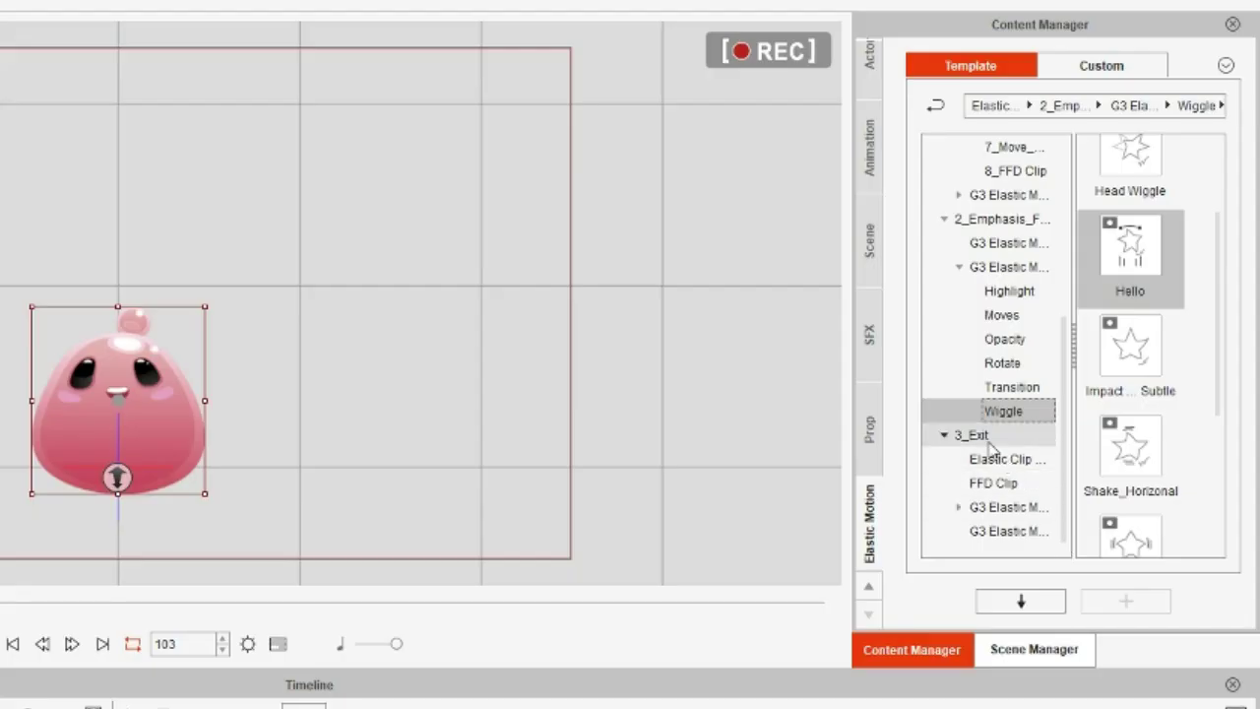
left_click(975, 435)
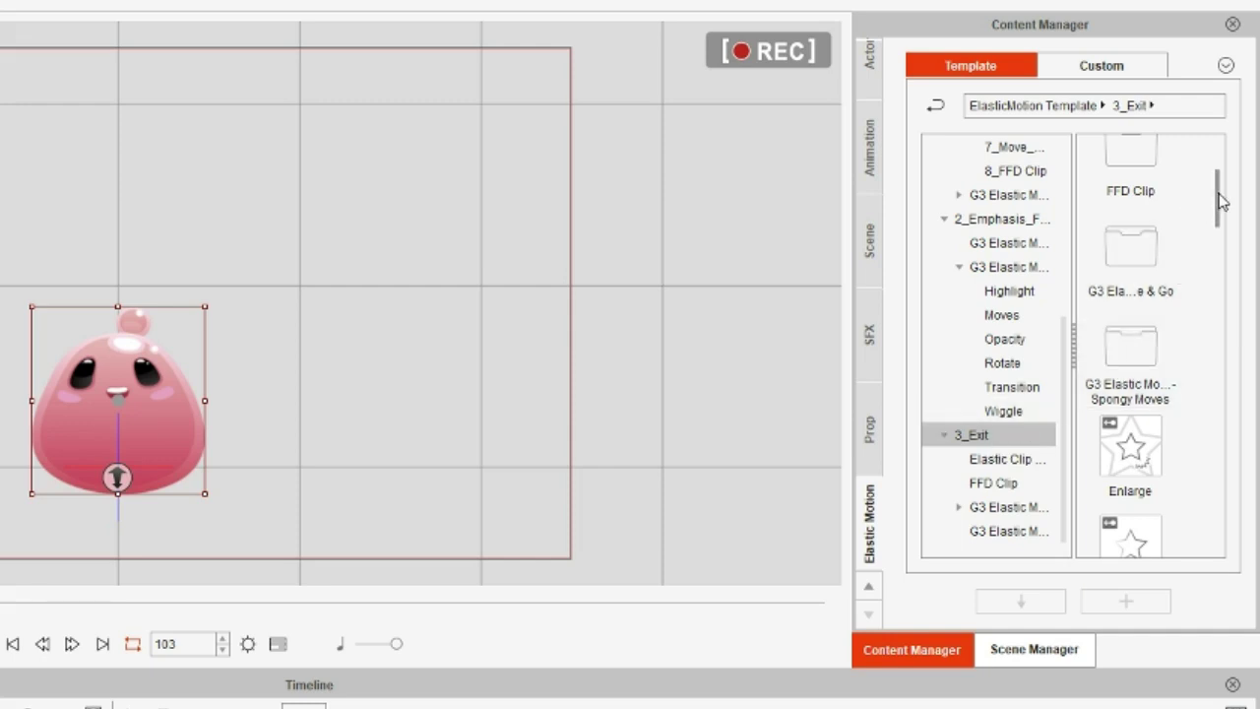
- Append the Roll_Accelerate template from 3_Exit to Jam(0) after Hello, then stop the preview
left_click_drag(1221, 201, 1214, 333)
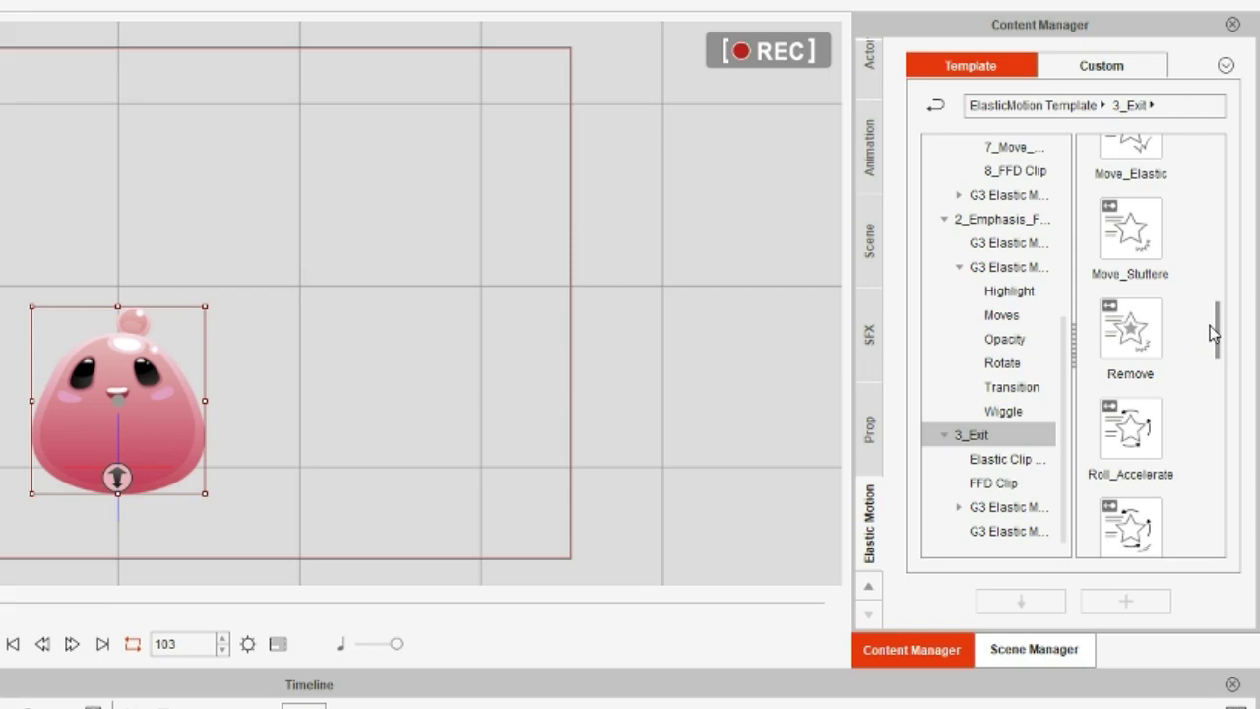
left_click_drag(1210, 327, 1210, 330)
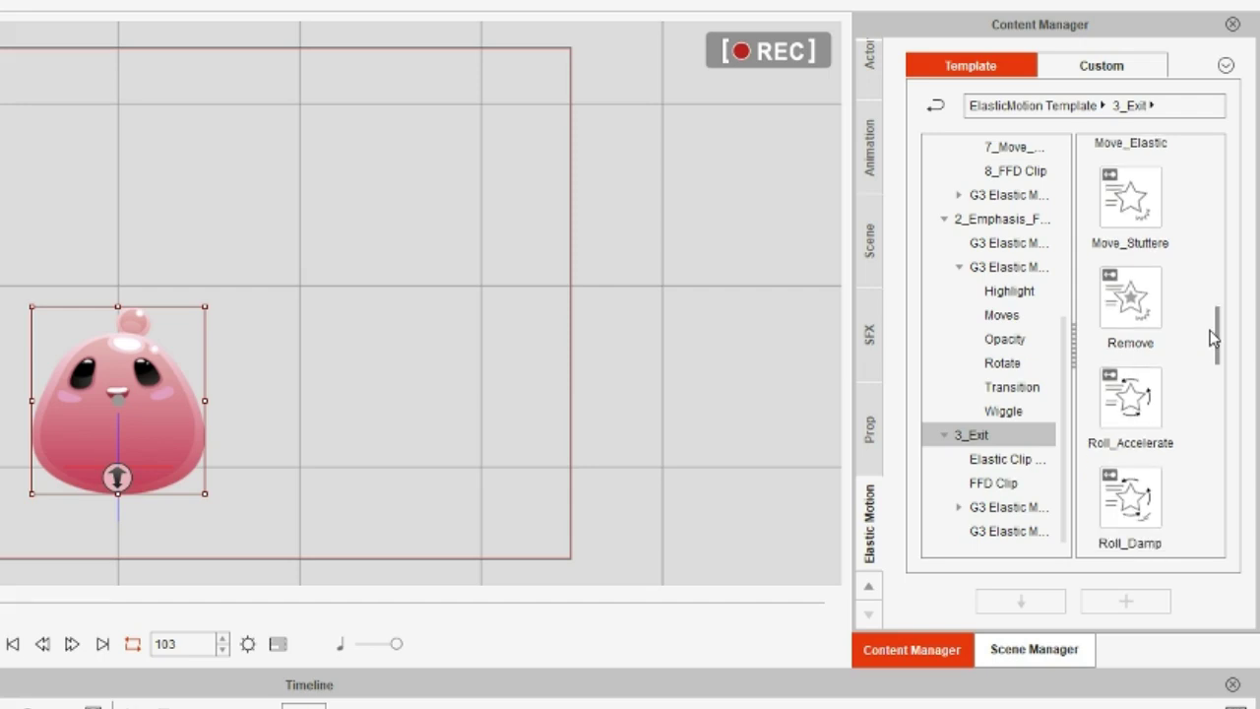
double_click(1139, 394)
key("space")
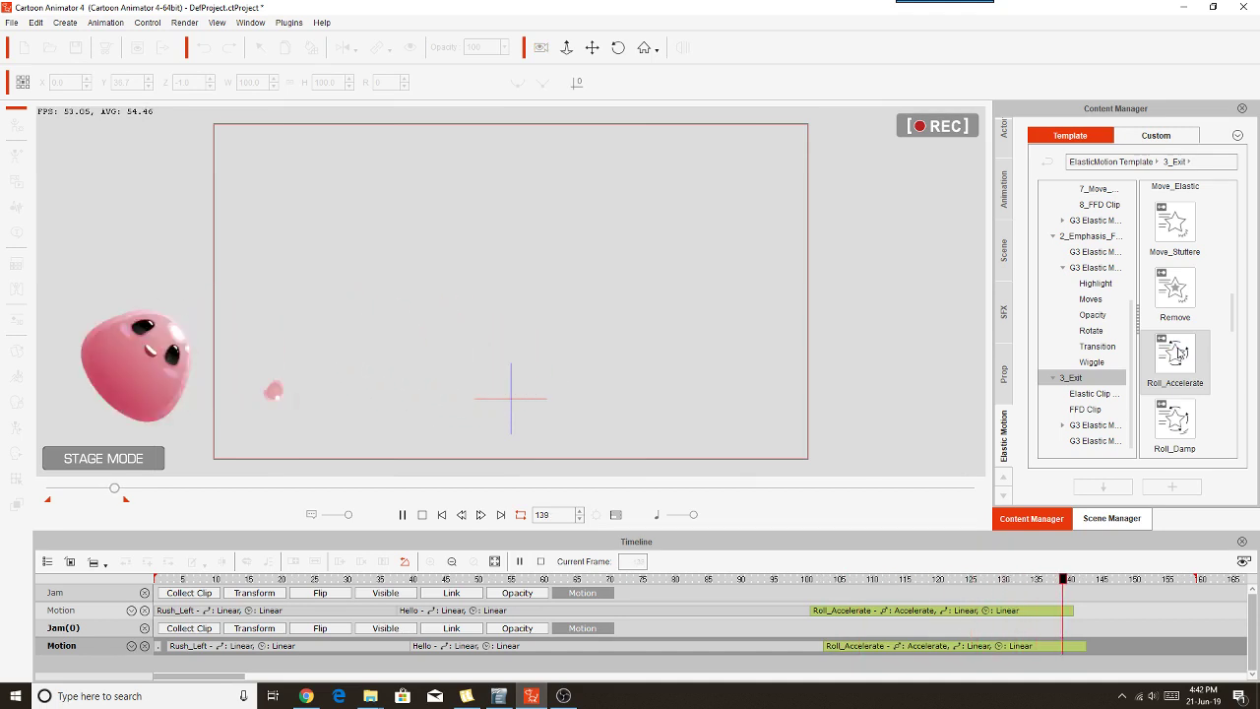
key("space")
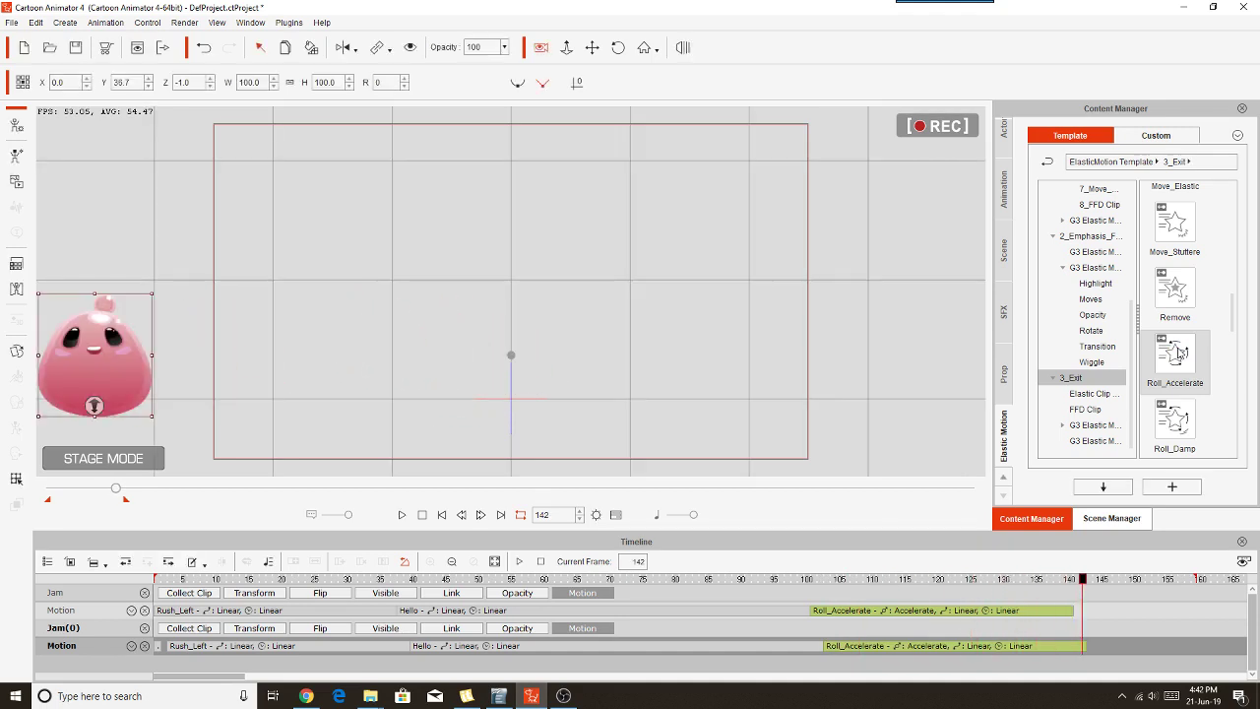
- Make the pink bubble invisible at frame 1, then scrub frames 2 to 10 to verify the delayed motion
left_click(423, 517)
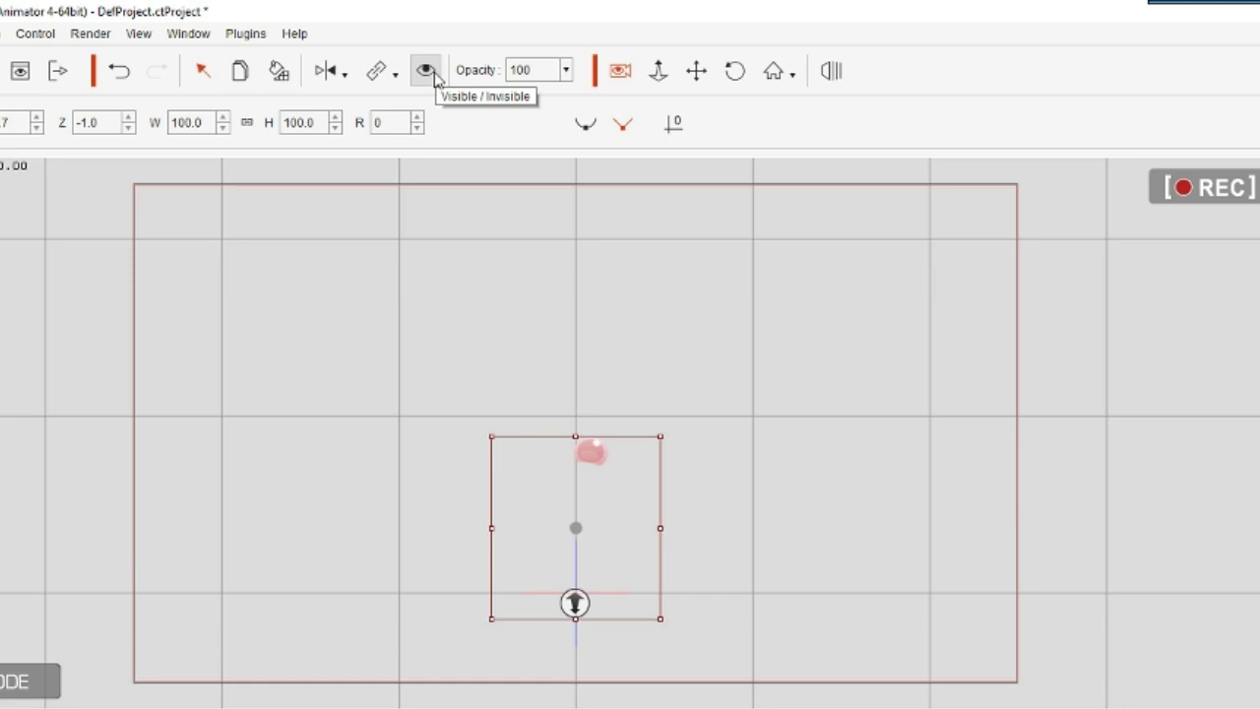
left_click(430, 73)
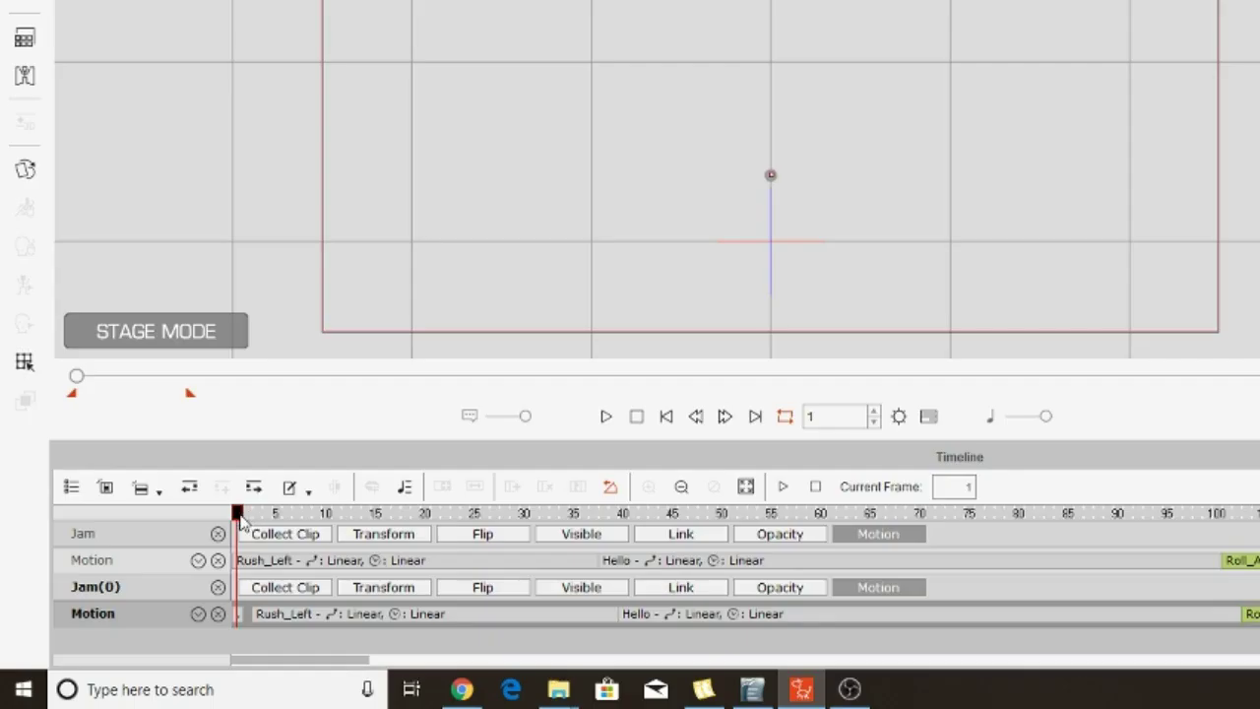
left_click_drag(241, 521, 257, 521)
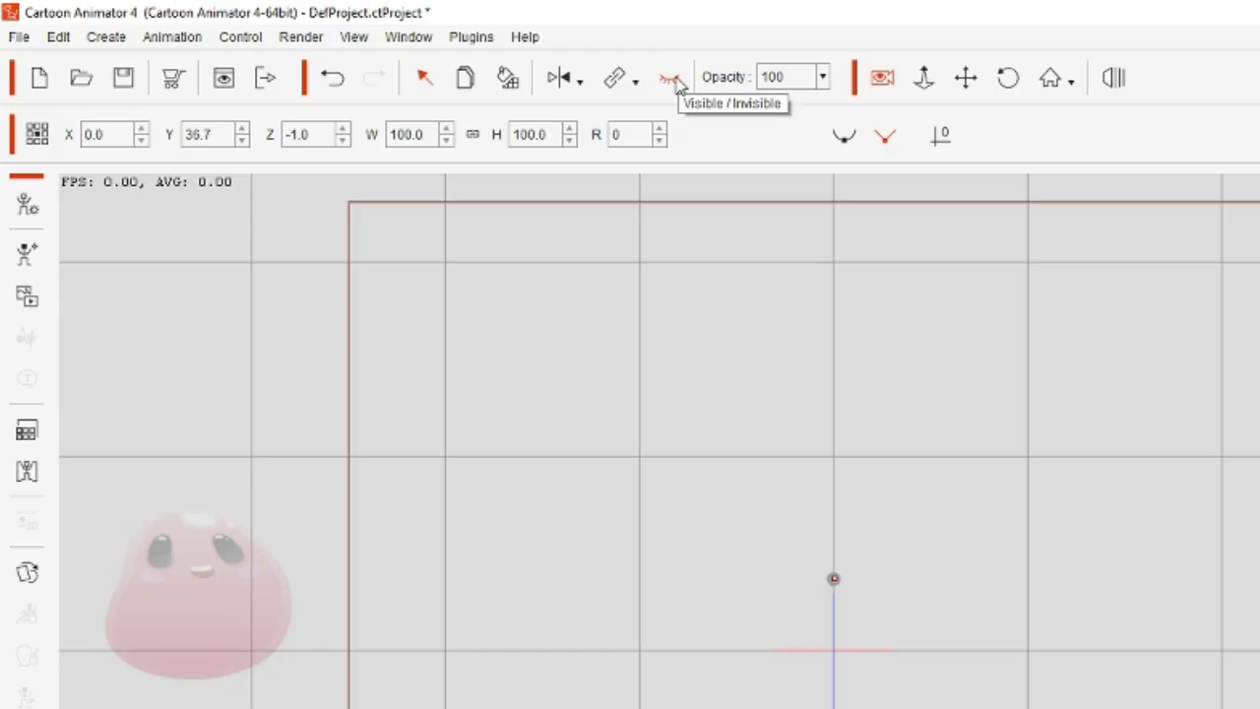
left_click(415, 51)
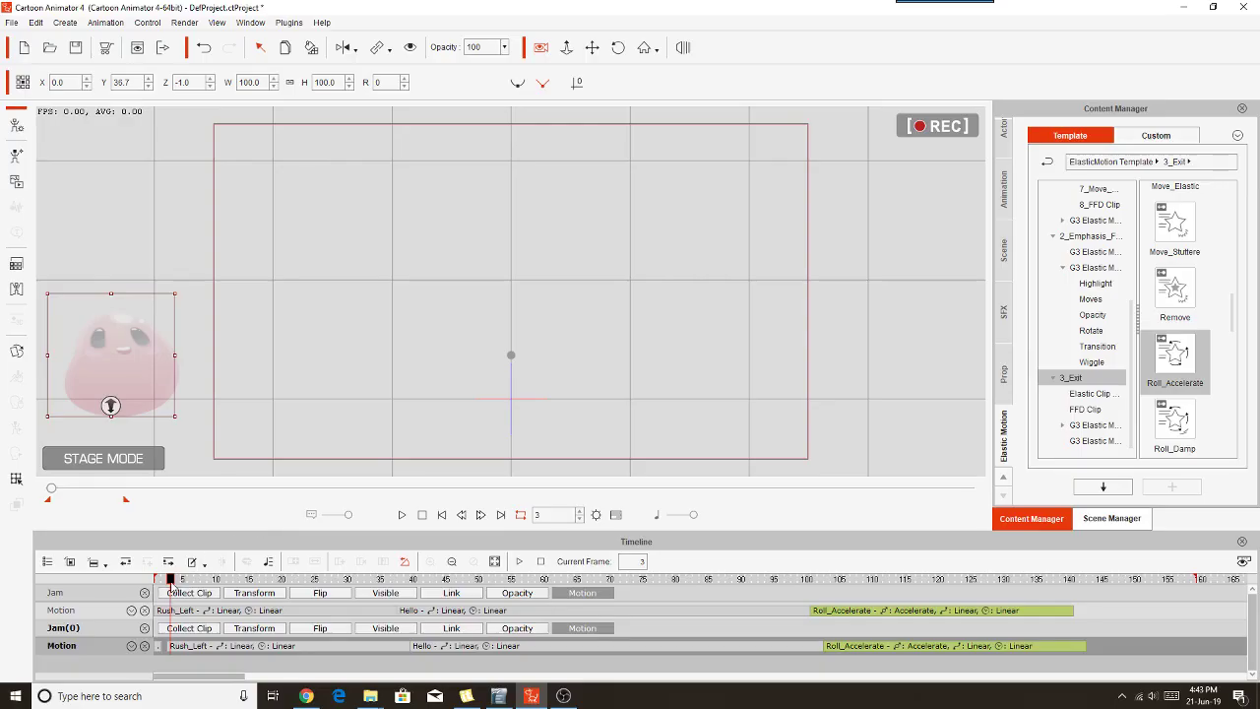
left_click_drag(170, 581, 179, 588)
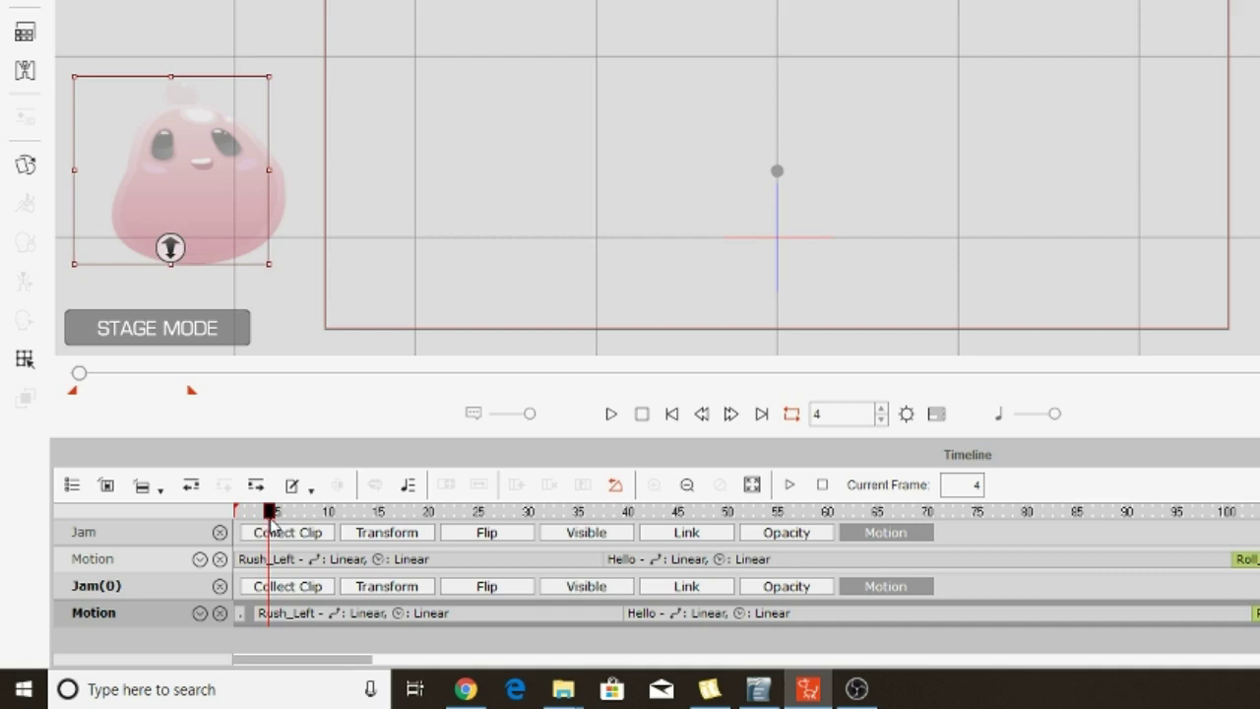
left_click_drag(272, 522, 197, 533)
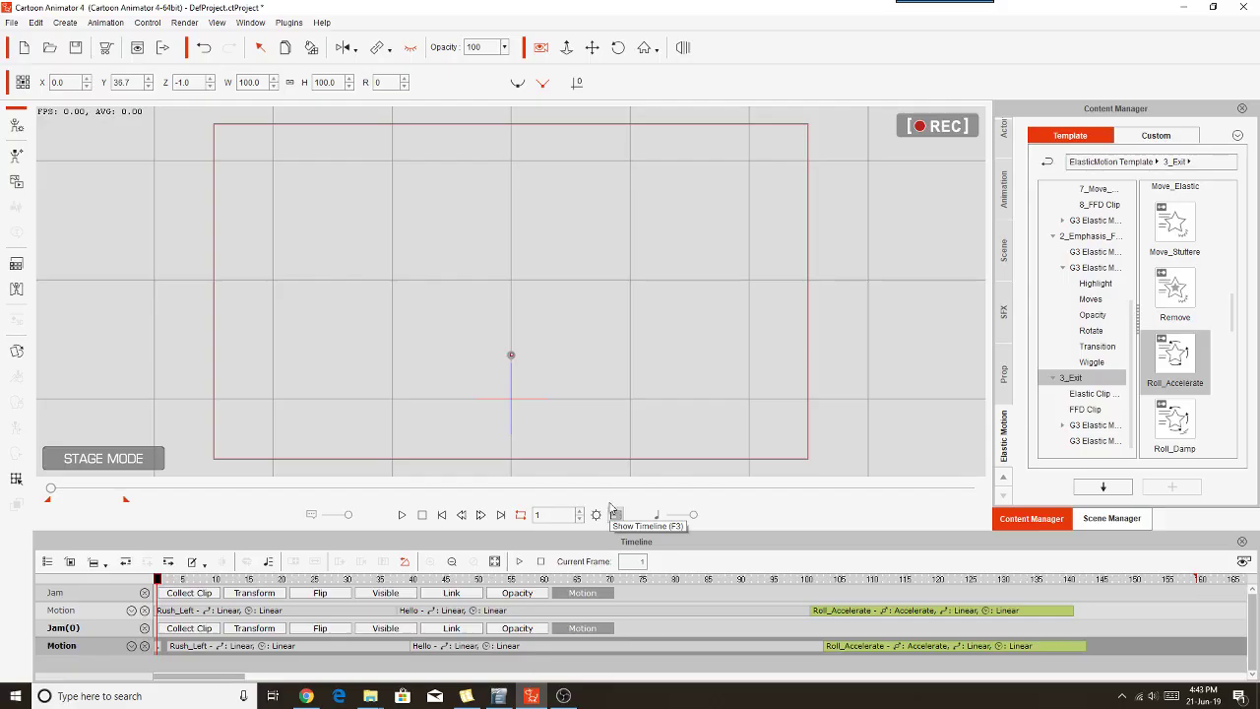
left_click(403, 516)
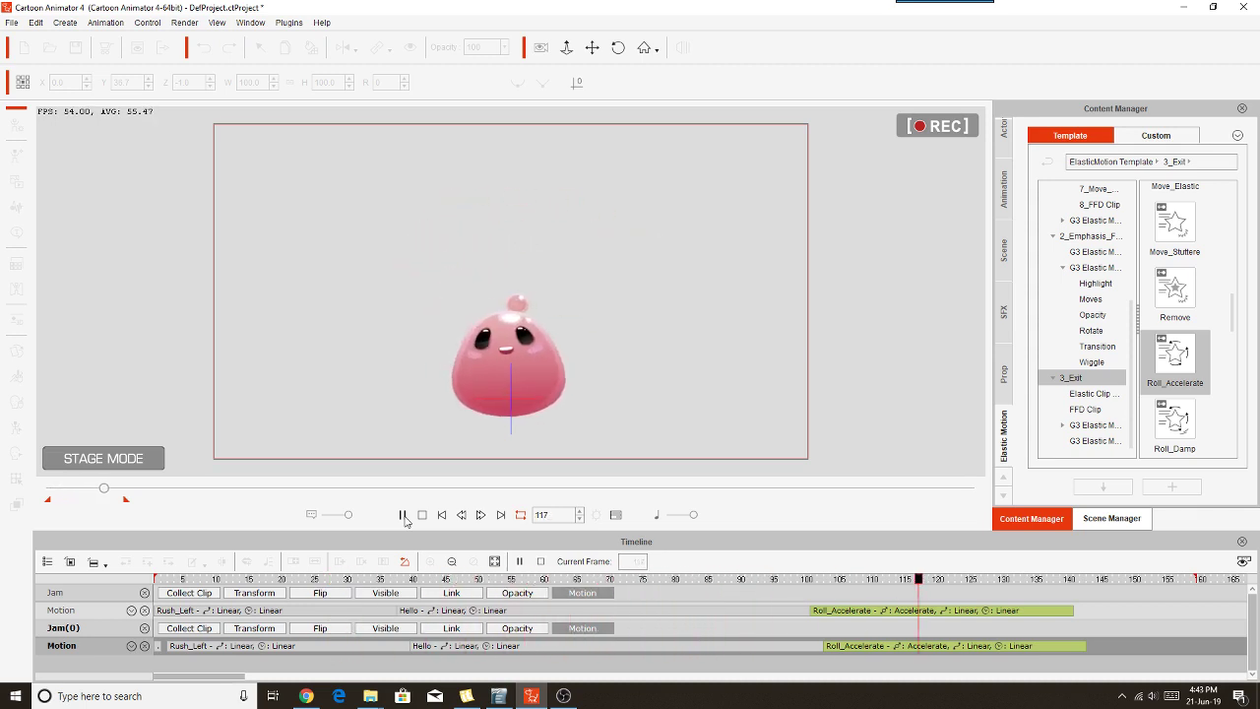
left_click(422, 515)
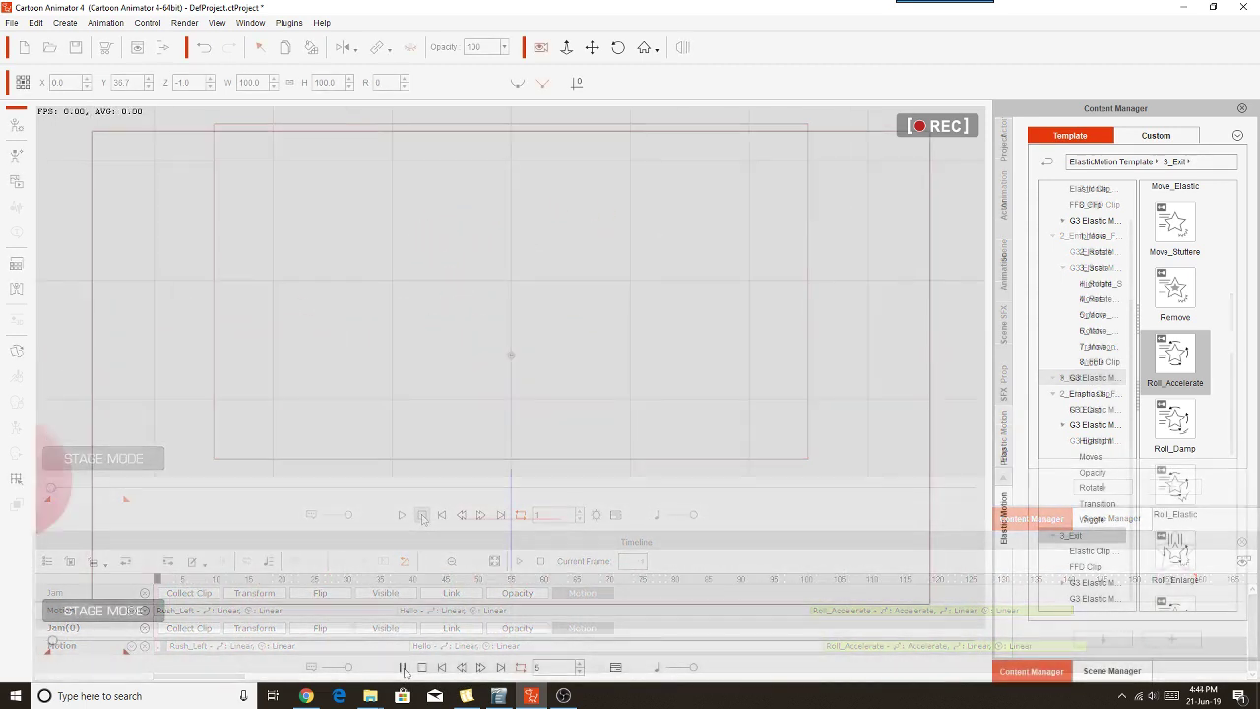